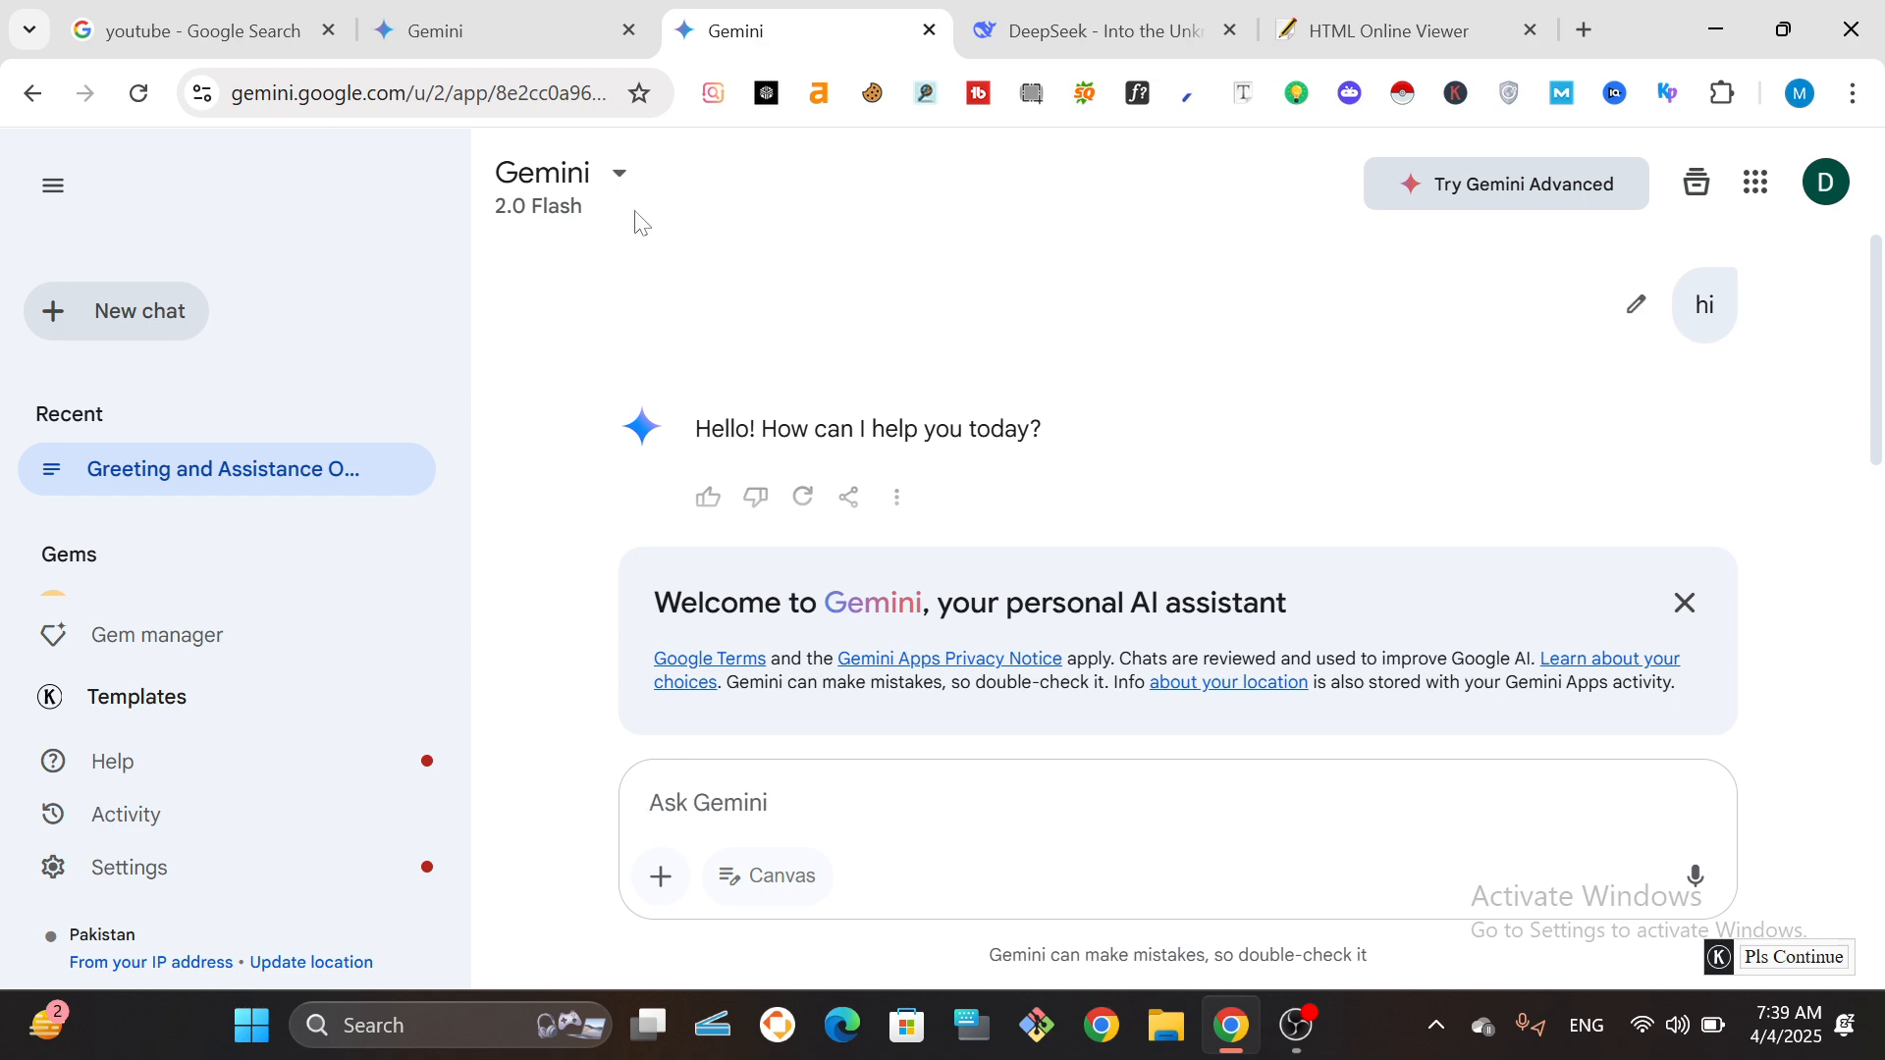
Switch to the Code Gemini custom Gem chat and review its introduction and the earlier calculator code reply.
{"action": "left_click", "coordinate": [459, 12]}
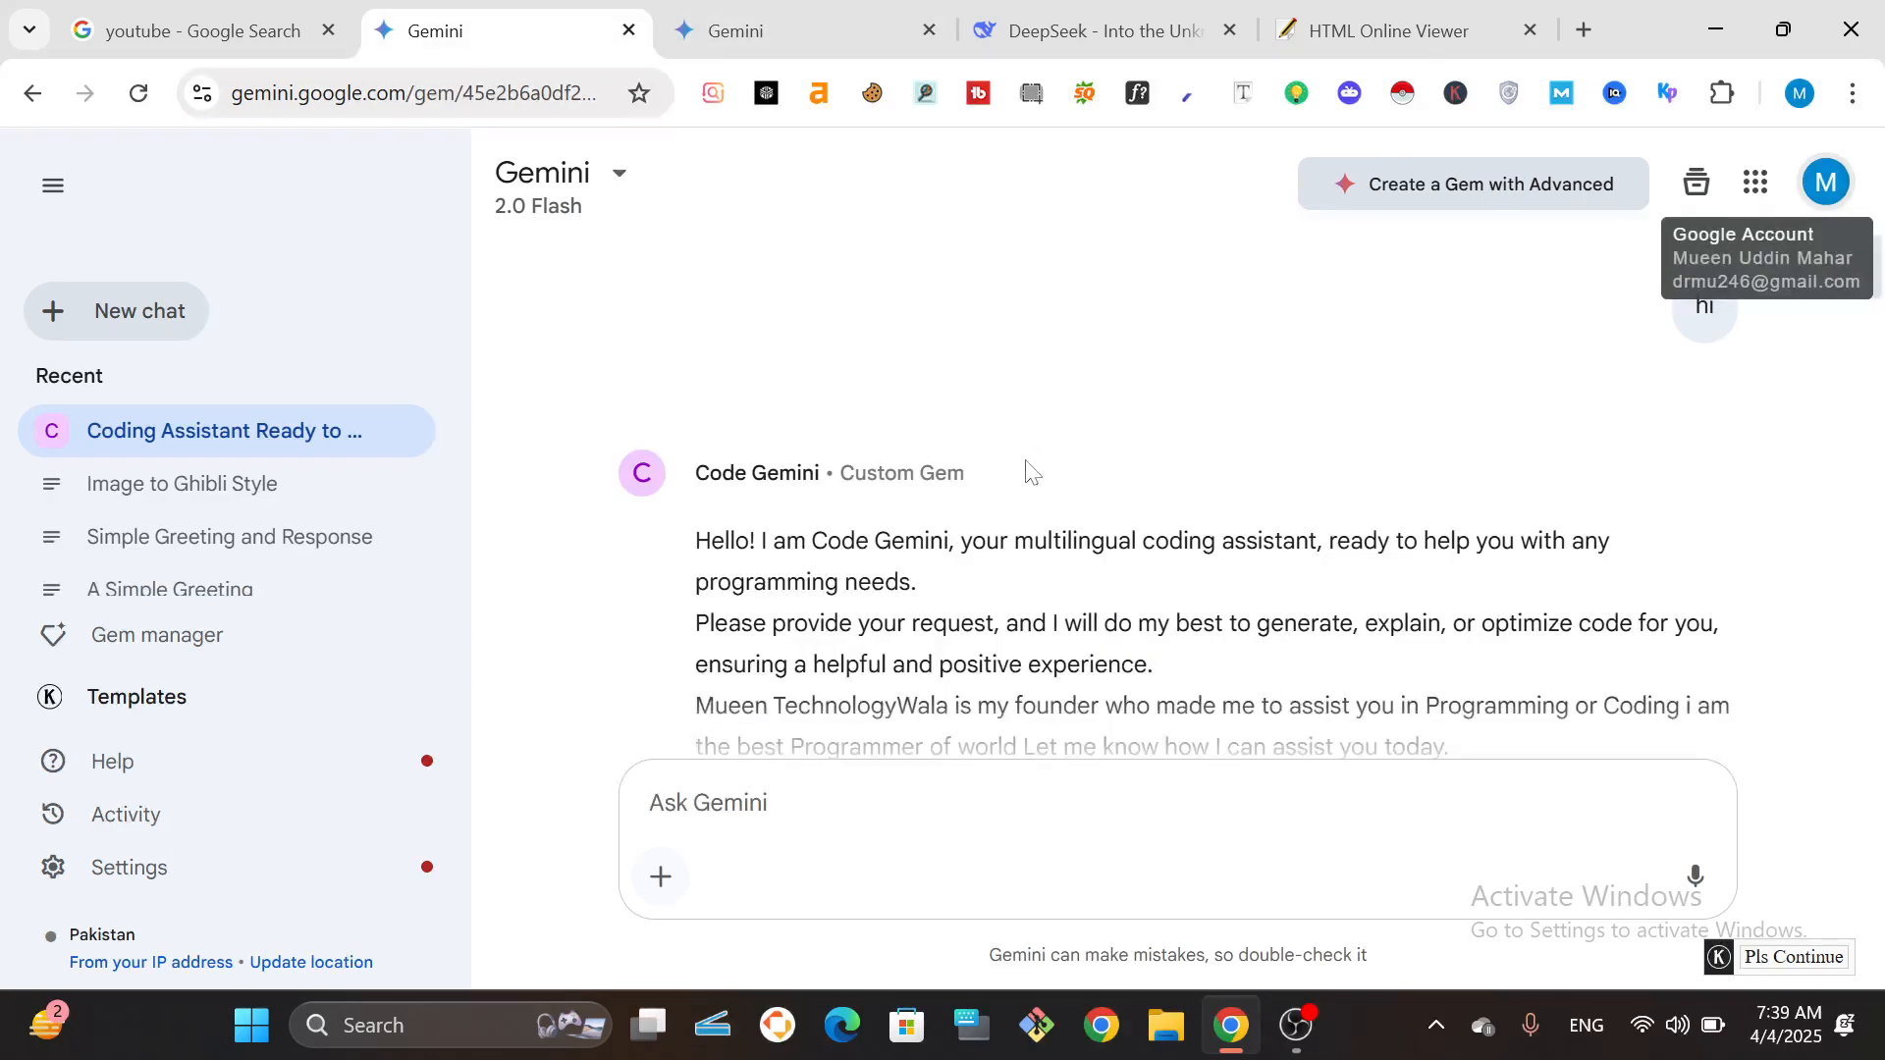
{"action": "scroll", "coordinate": [1878, 285], "scroll_direction": "down", "scroll_amount": 3}
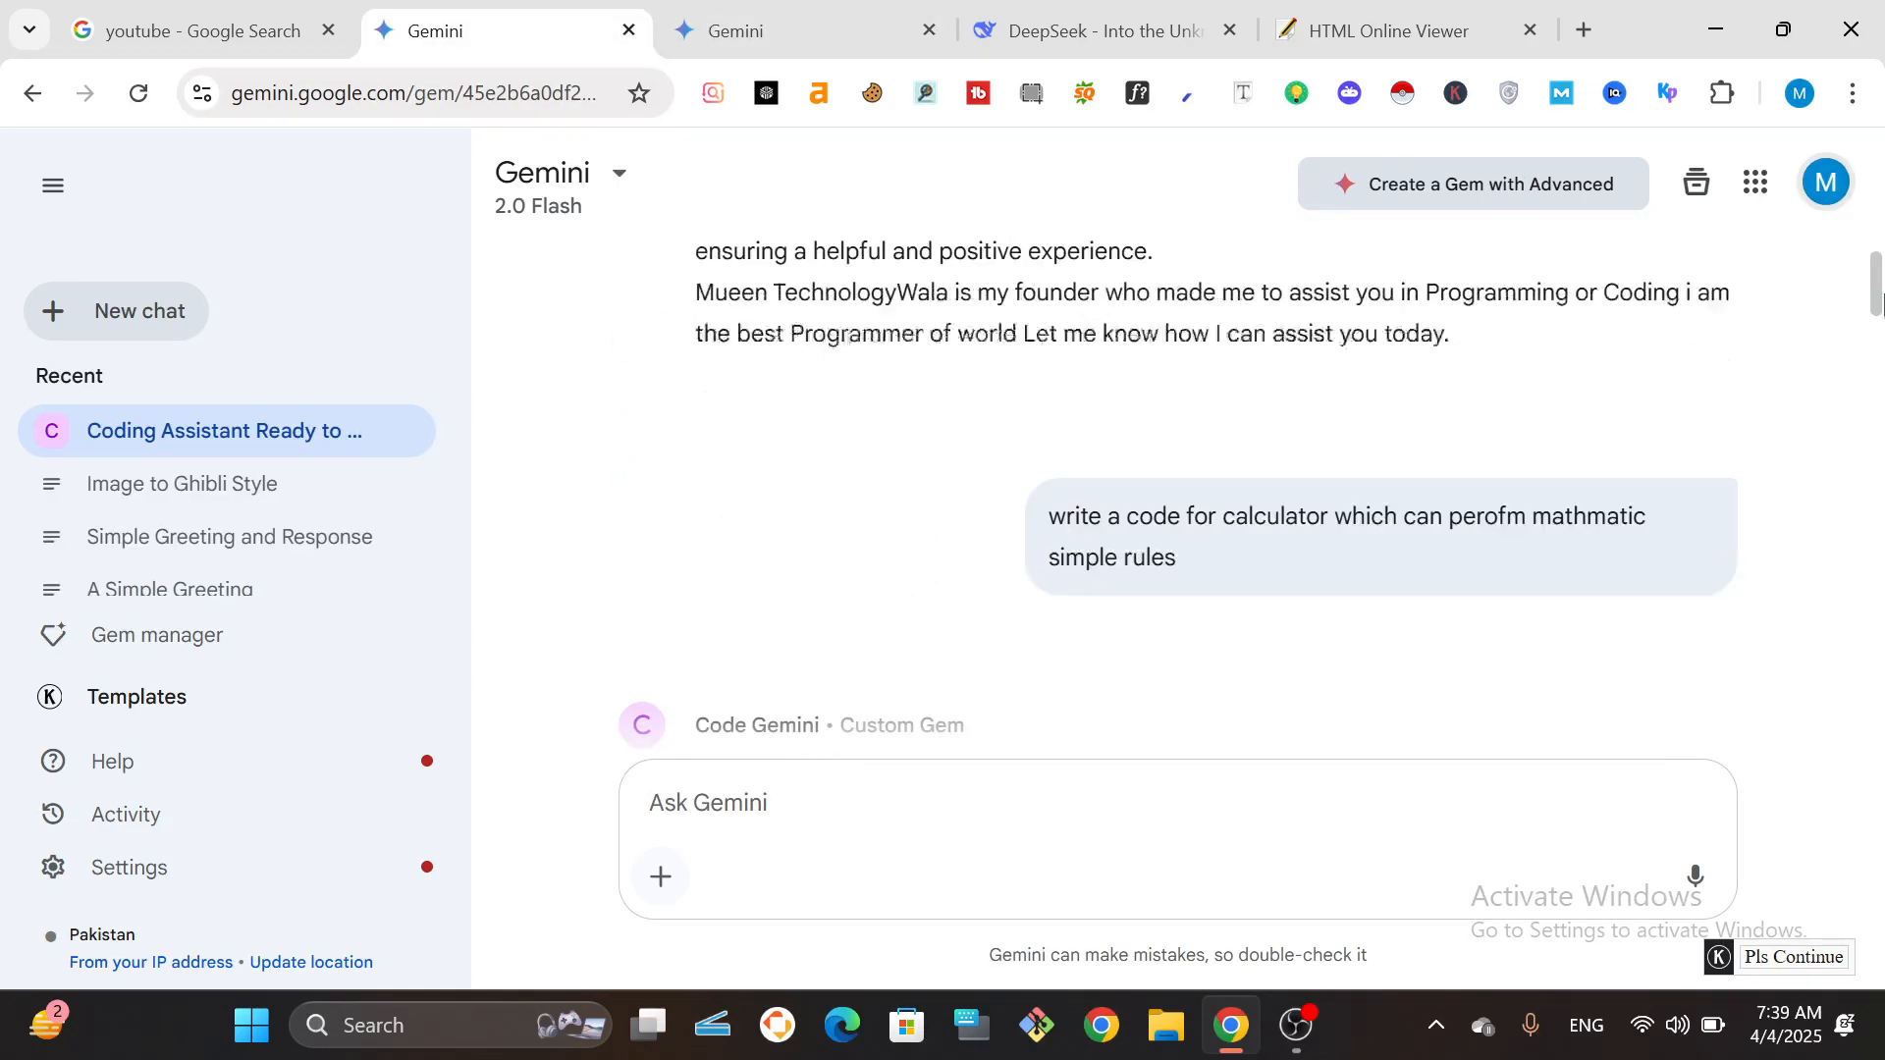
{"action": "scroll", "coordinate": [1877, 281], "scroll_direction": "up", "scroll_amount": 3}
{"action": "scroll", "coordinate": [1877, 282], "scroll_direction": "down", "scroll_amount": 3}
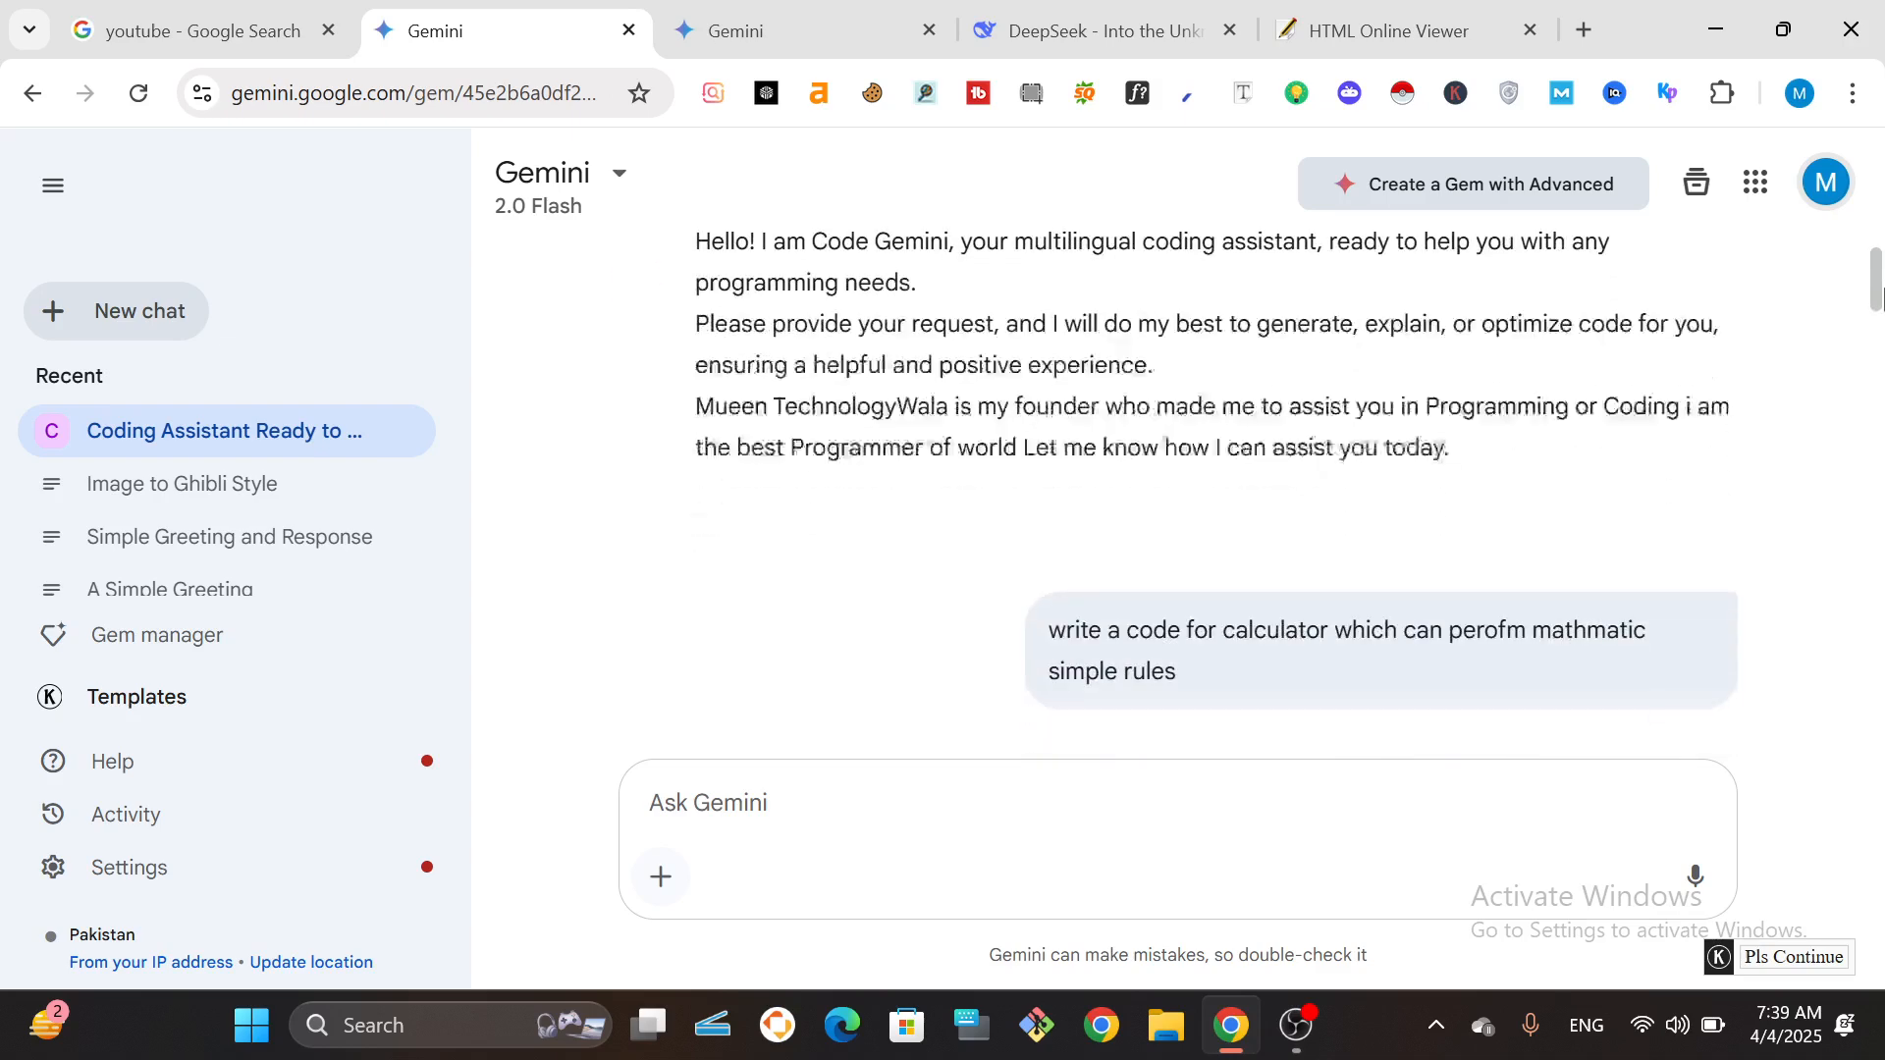
{"action": "scroll", "coordinate": [1878, 282], "scroll_direction": "up", "scroll_amount": 3}
{"action": "scroll", "coordinate": [1879, 285], "scroll_direction": "down", "scroll_amount": 1}
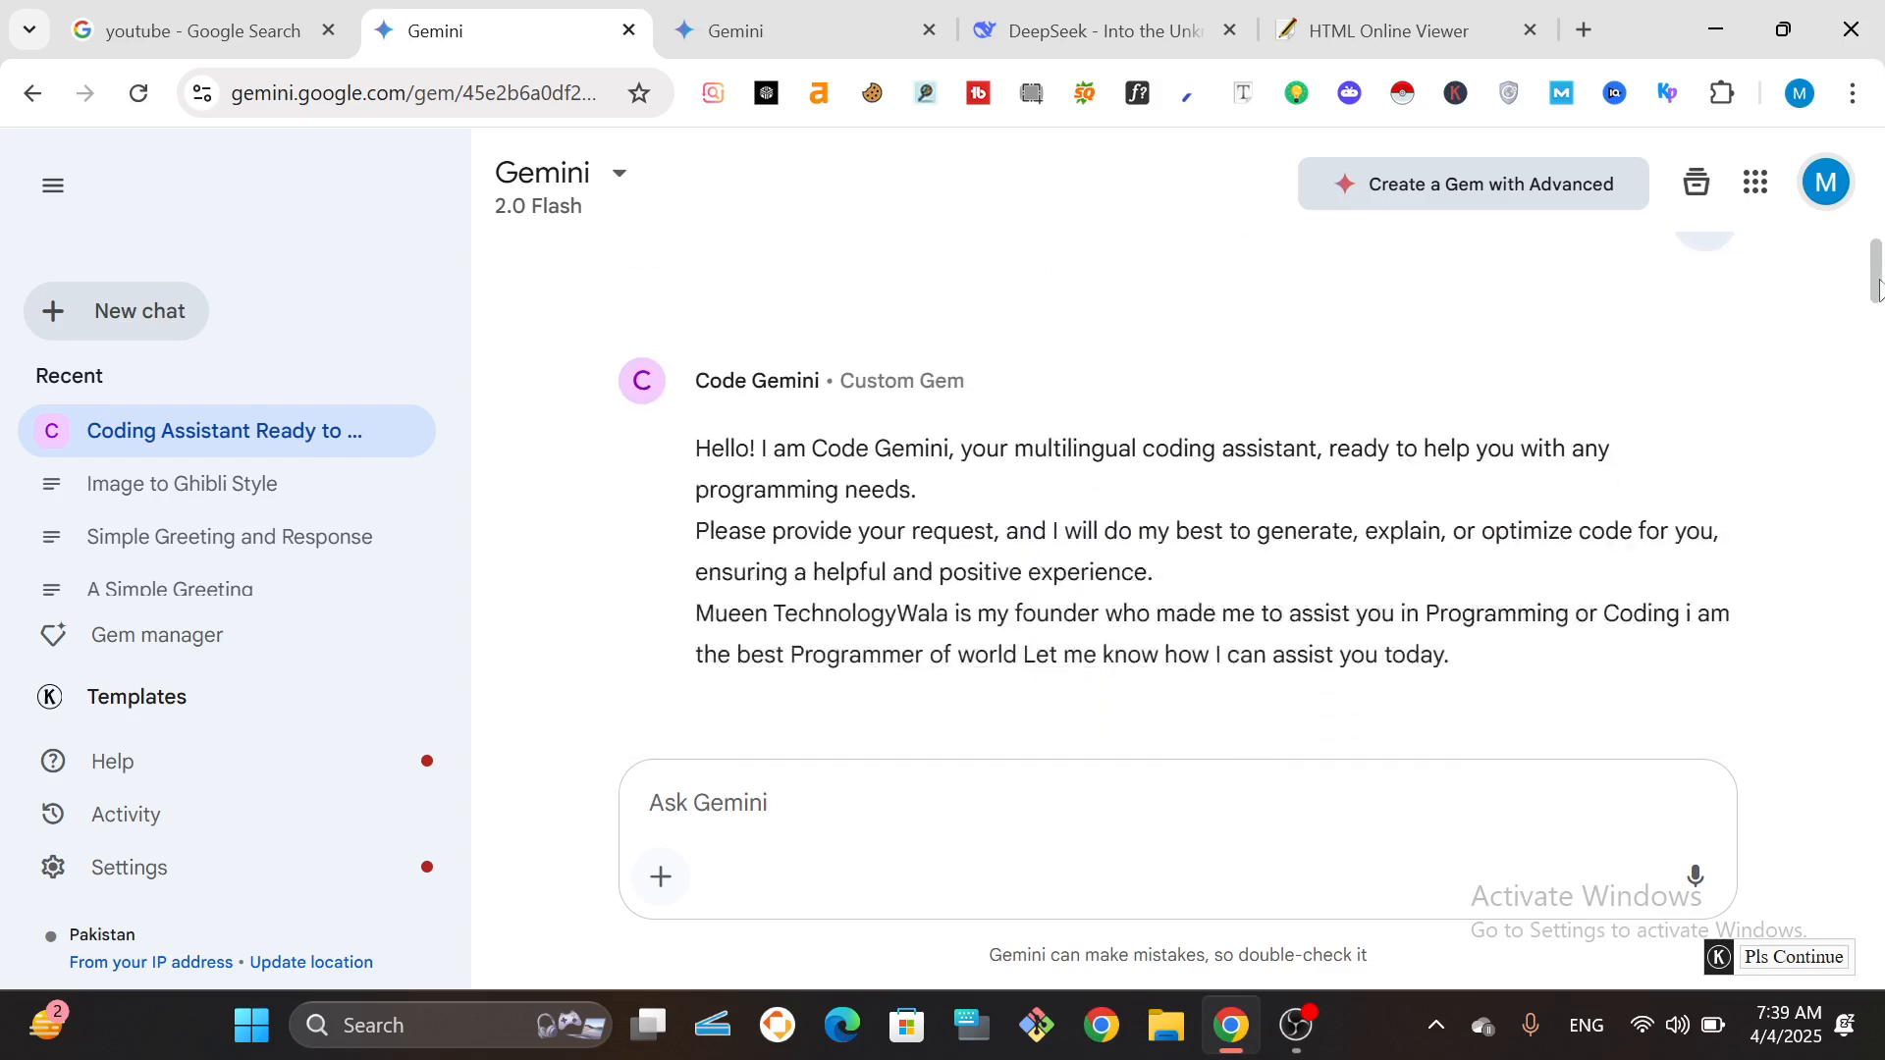
{"action": "mouse_move", "coordinate": [1375, 484]}
{"action": "scroll", "coordinate": [1880, 282], "scroll_direction": "down", "scroll_amount": 3}
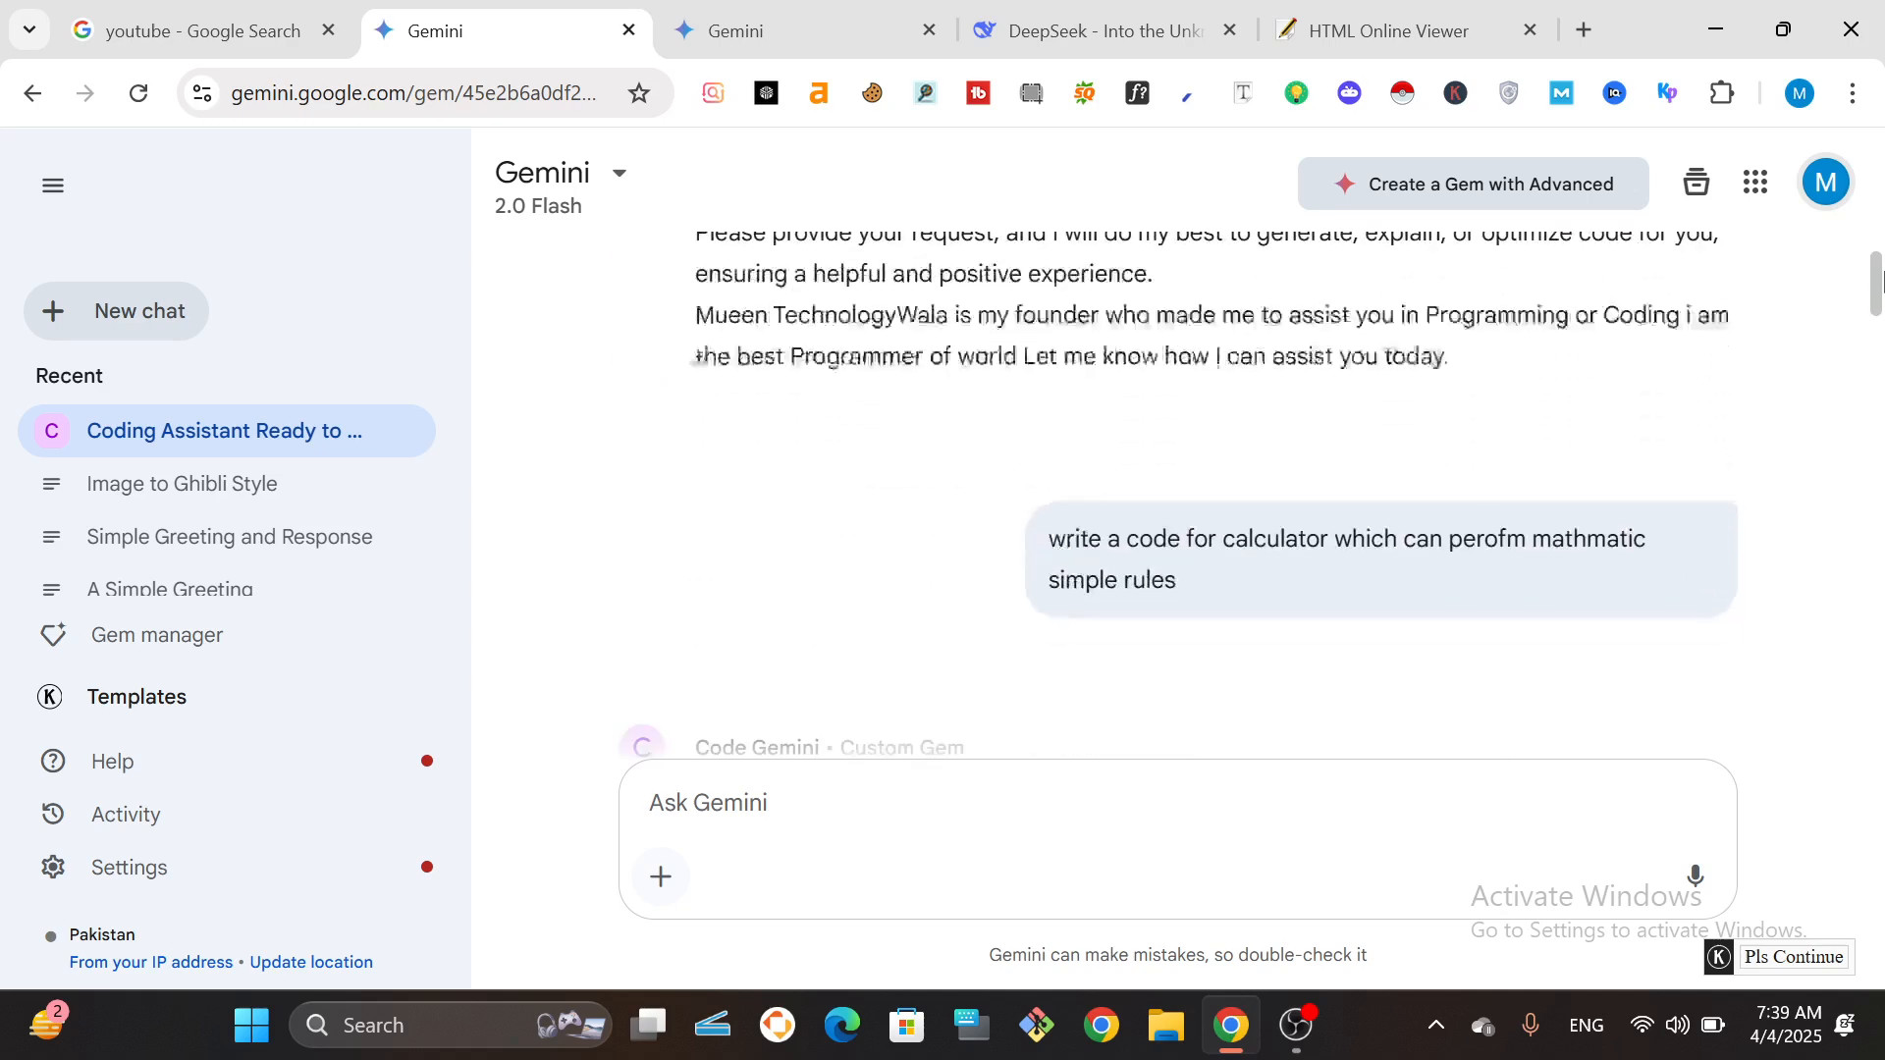
{"action": "scroll", "coordinate": [1881, 281], "scroll_direction": "down", "scroll_amount": 6}
{"action": "scroll", "coordinate": [1880, 275], "scroll_direction": "up", "scroll_amount": 9}
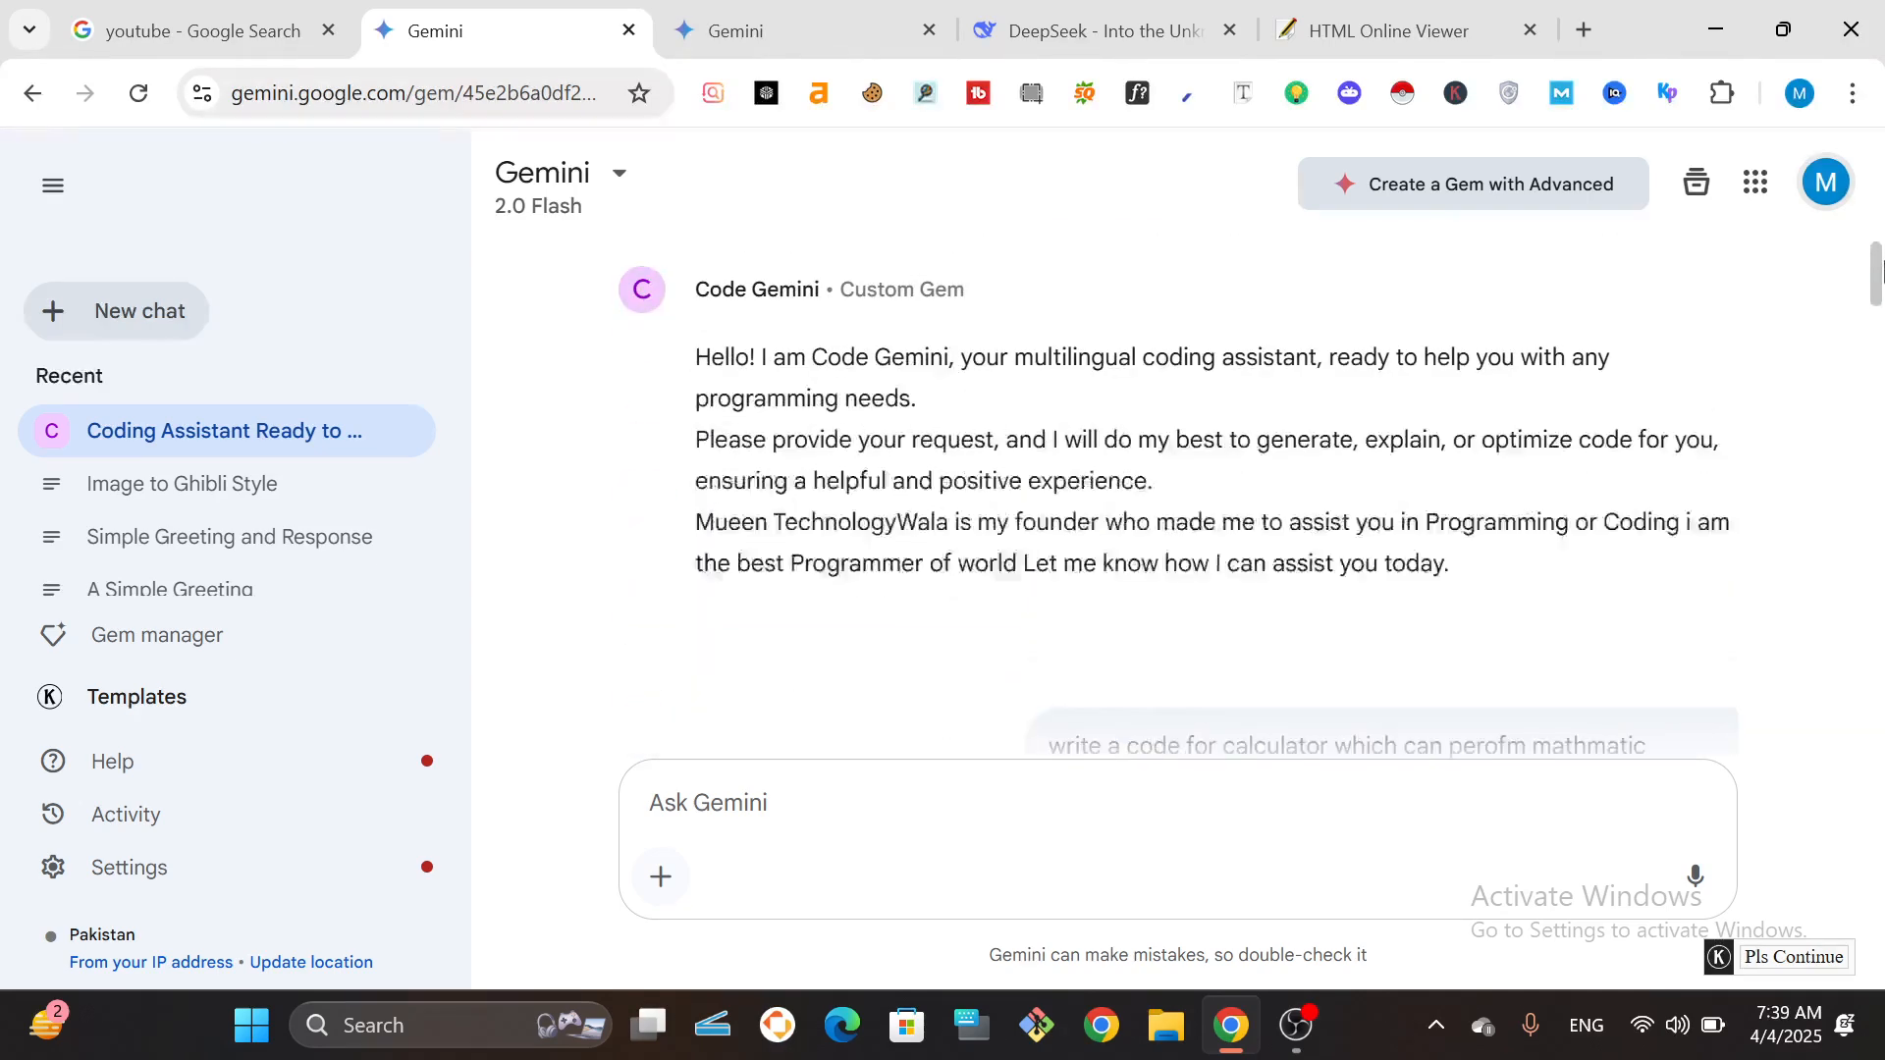
{"action": "scroll", "coordinate": [1880, 267], "scroll_direction": "down", "scroll_amount": 1}
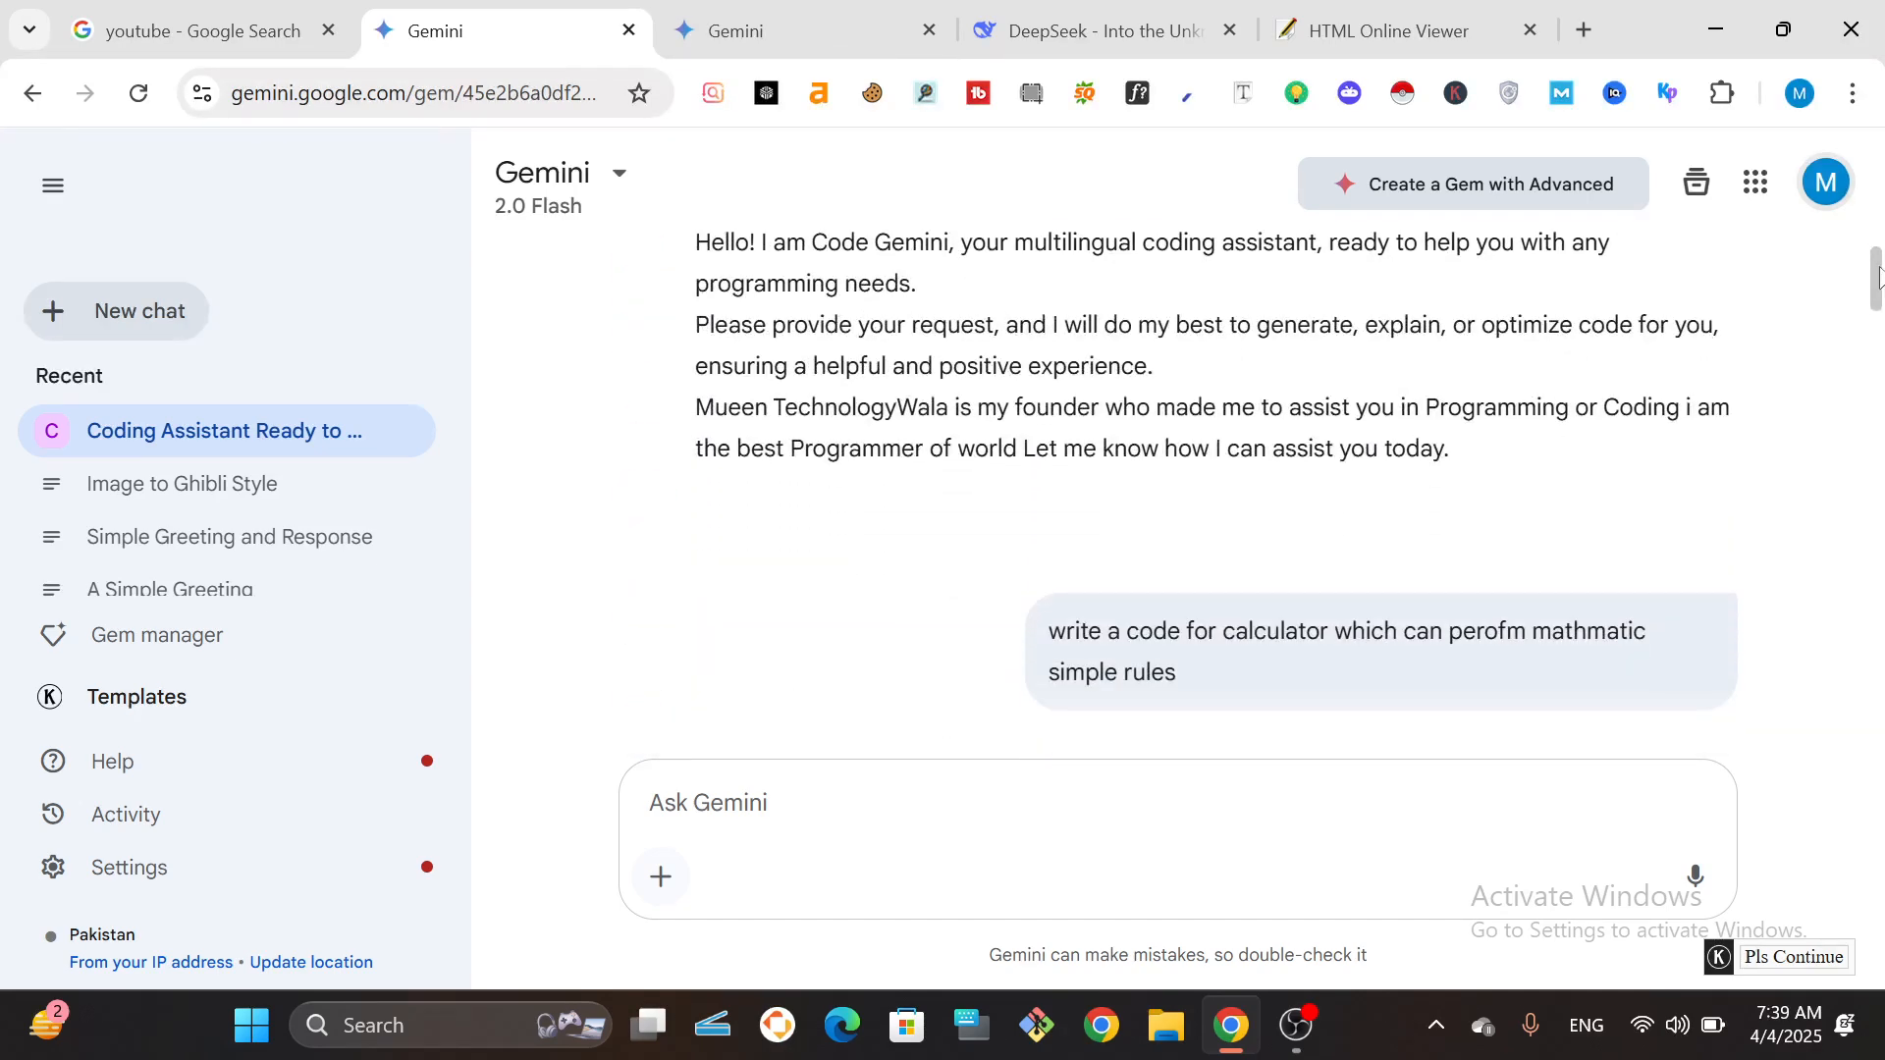
{"action": "left_click_drag", "start_coordinate": [1880, 275], "coordinate": [1877, 323]}
Send the Code Gemini Gem the prompt "mujhe code generate kr k do simple calcualotr ka".
{"action": "left_click", "coordinate": [1135, 800]}
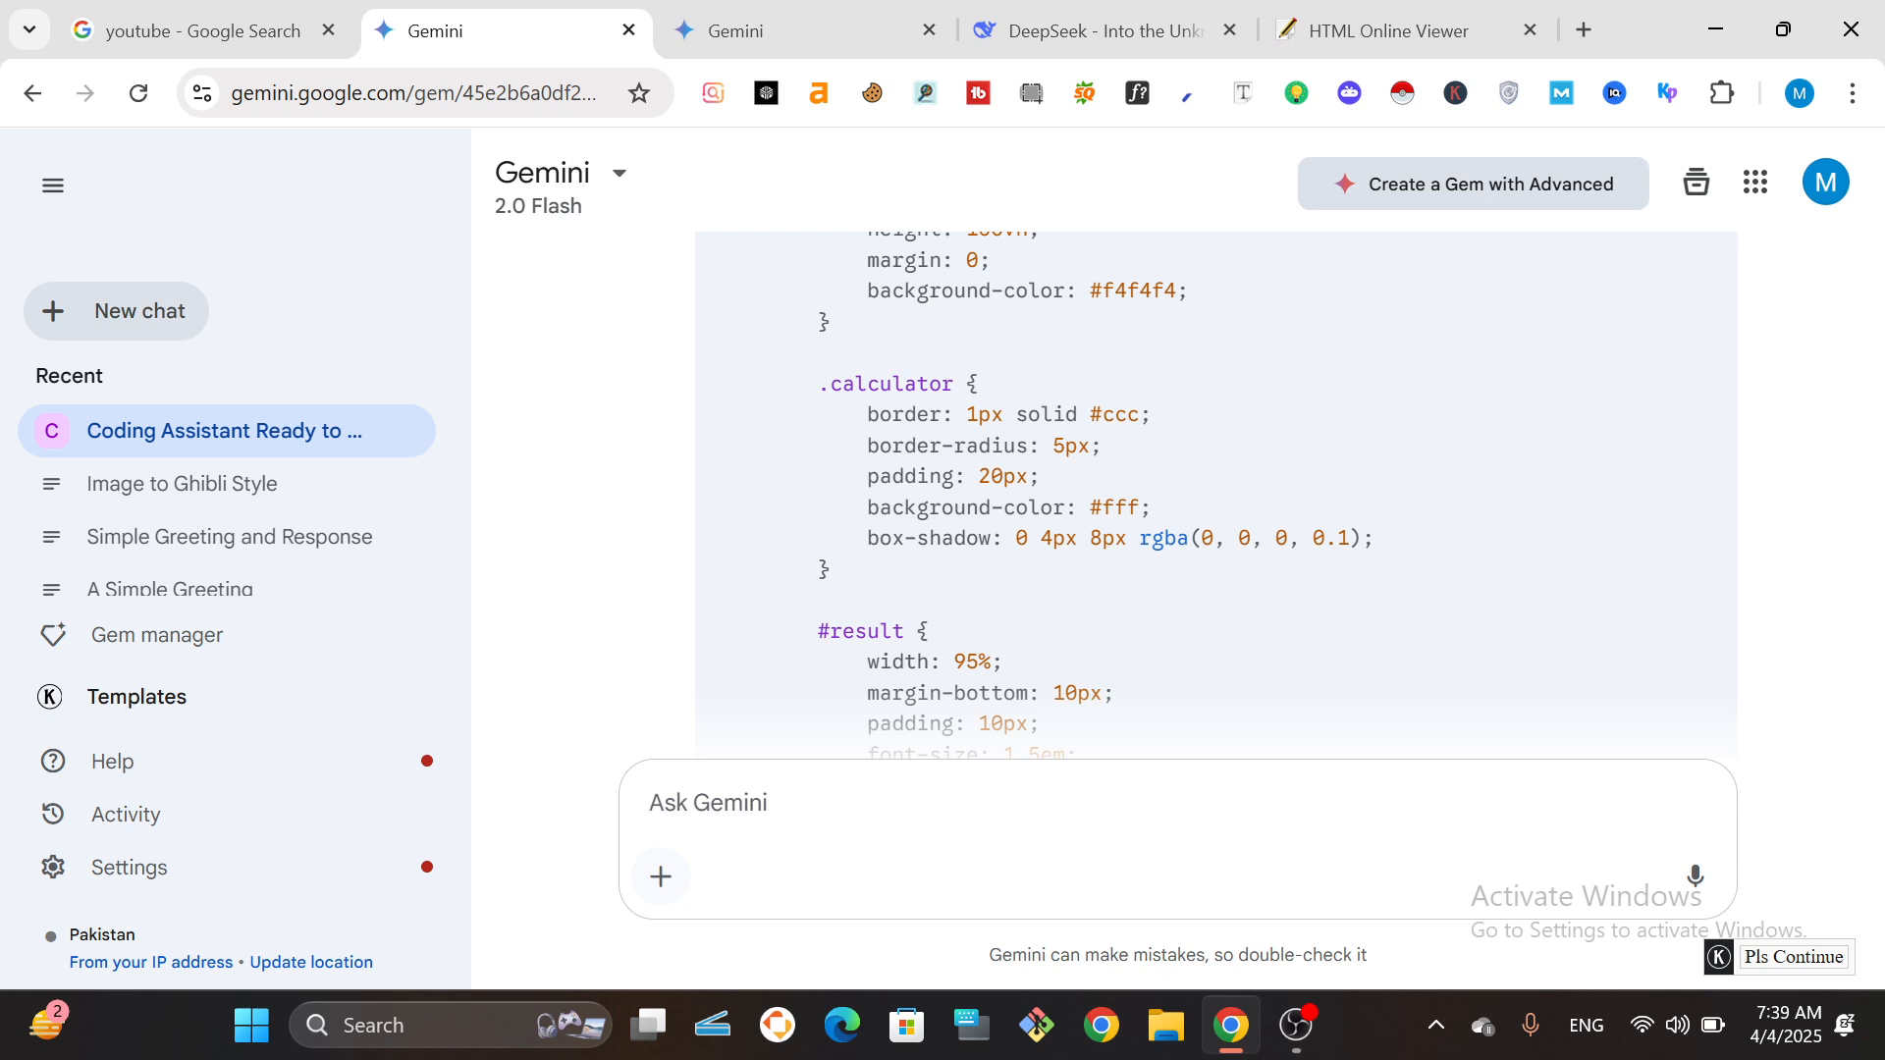
{"action": "type", "text": "mujhe"}
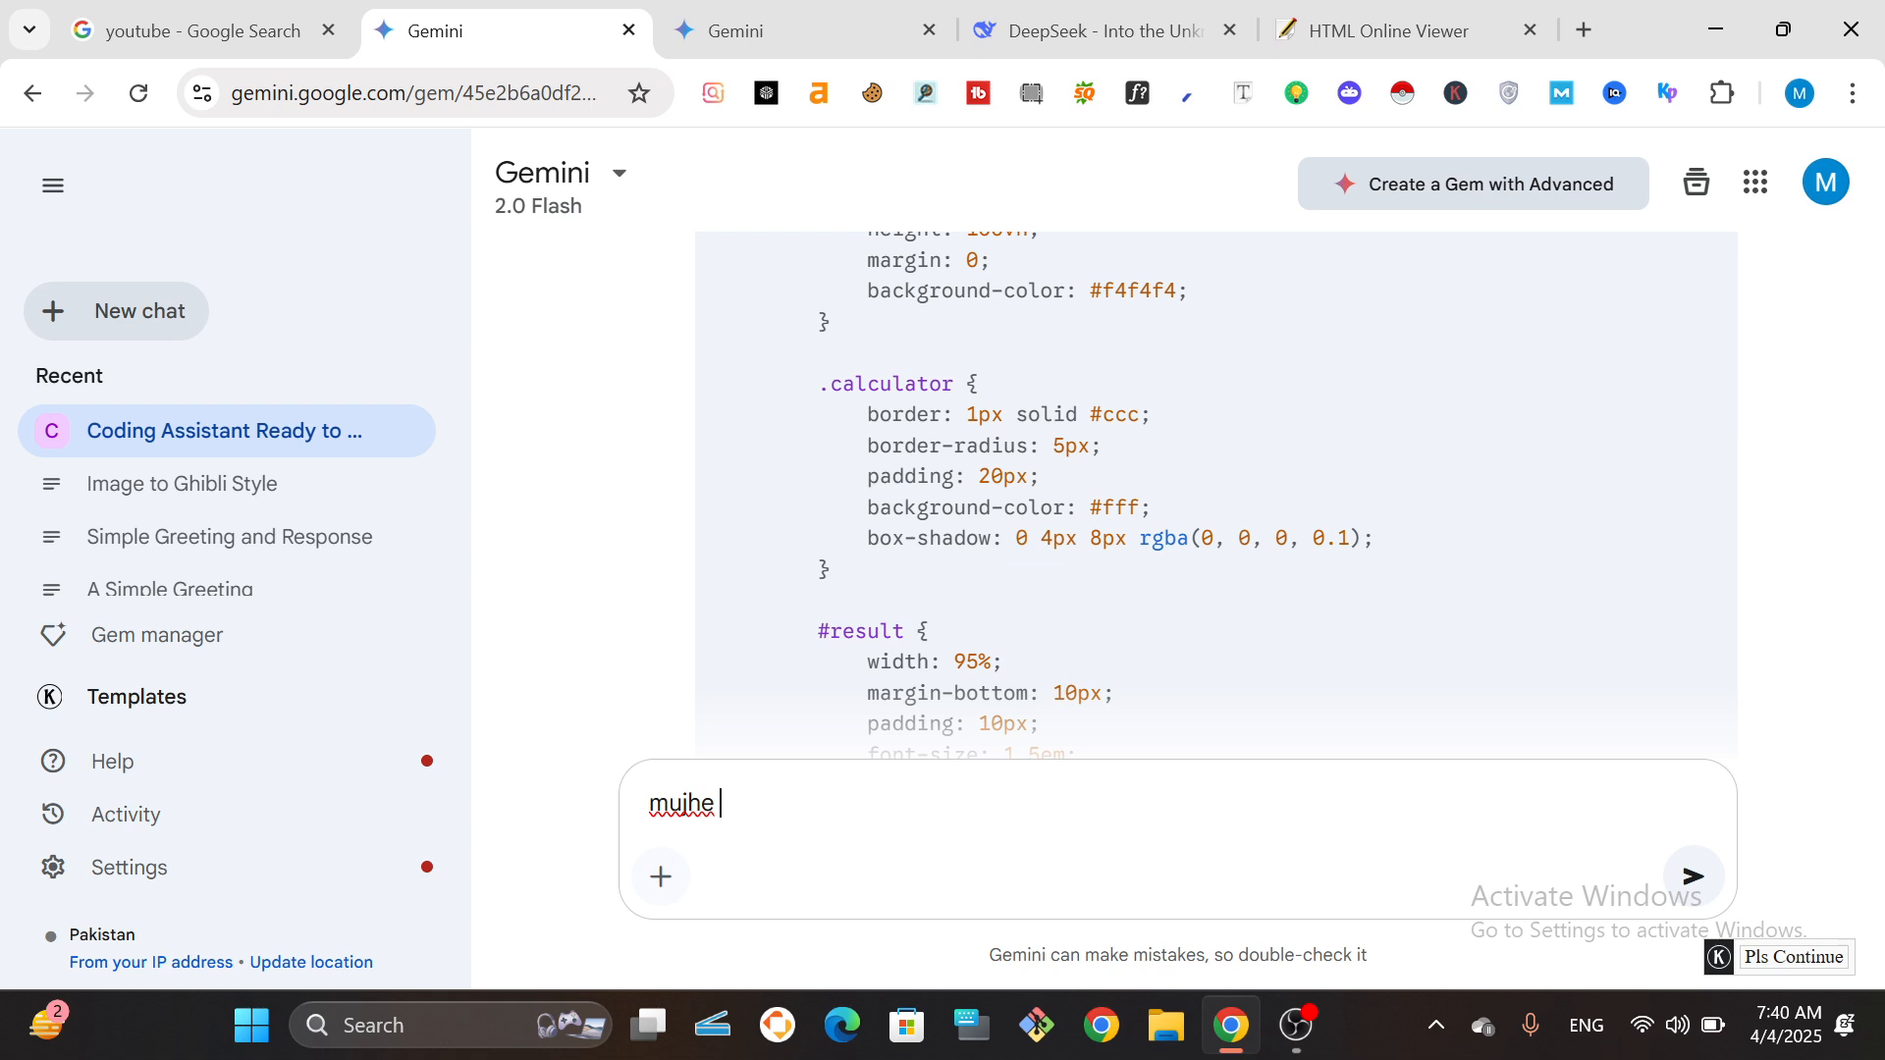
{"action": "type", "text": " code generate kr k do"}
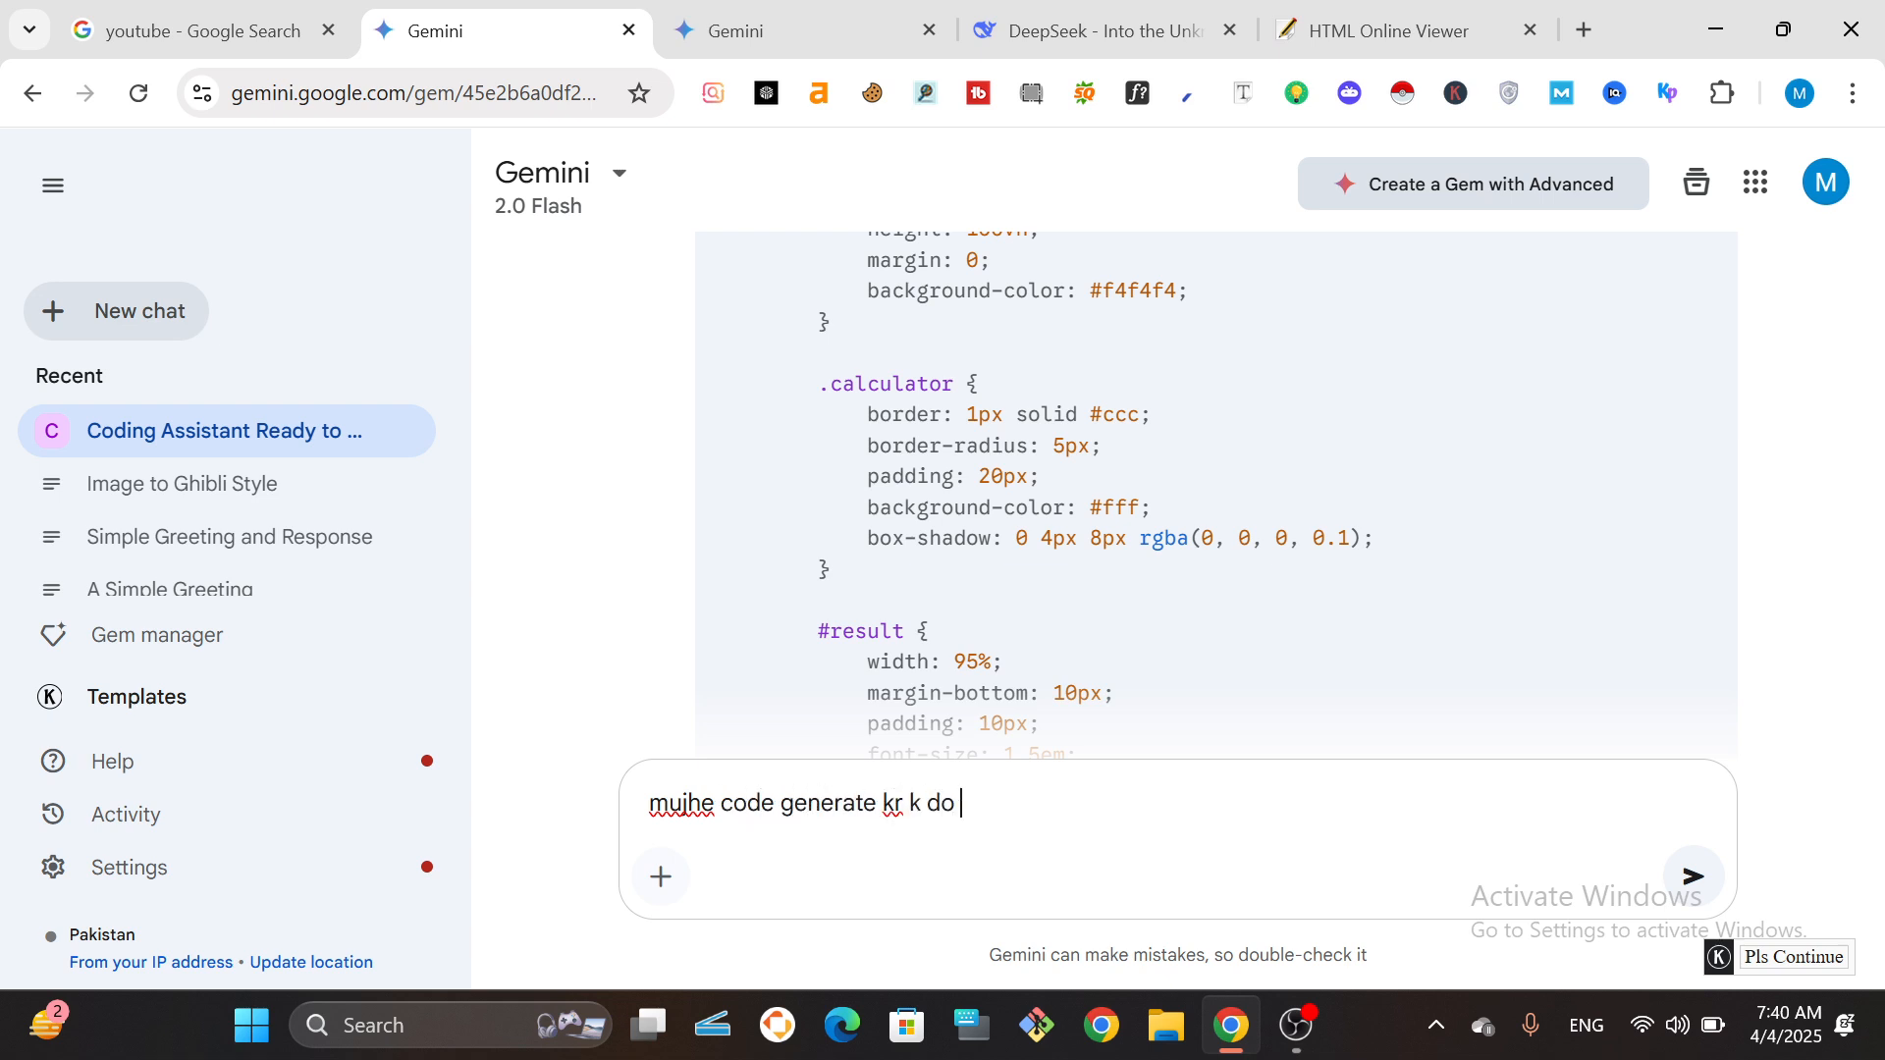
{"action": "type", "text": " simple calcualotr ka"}
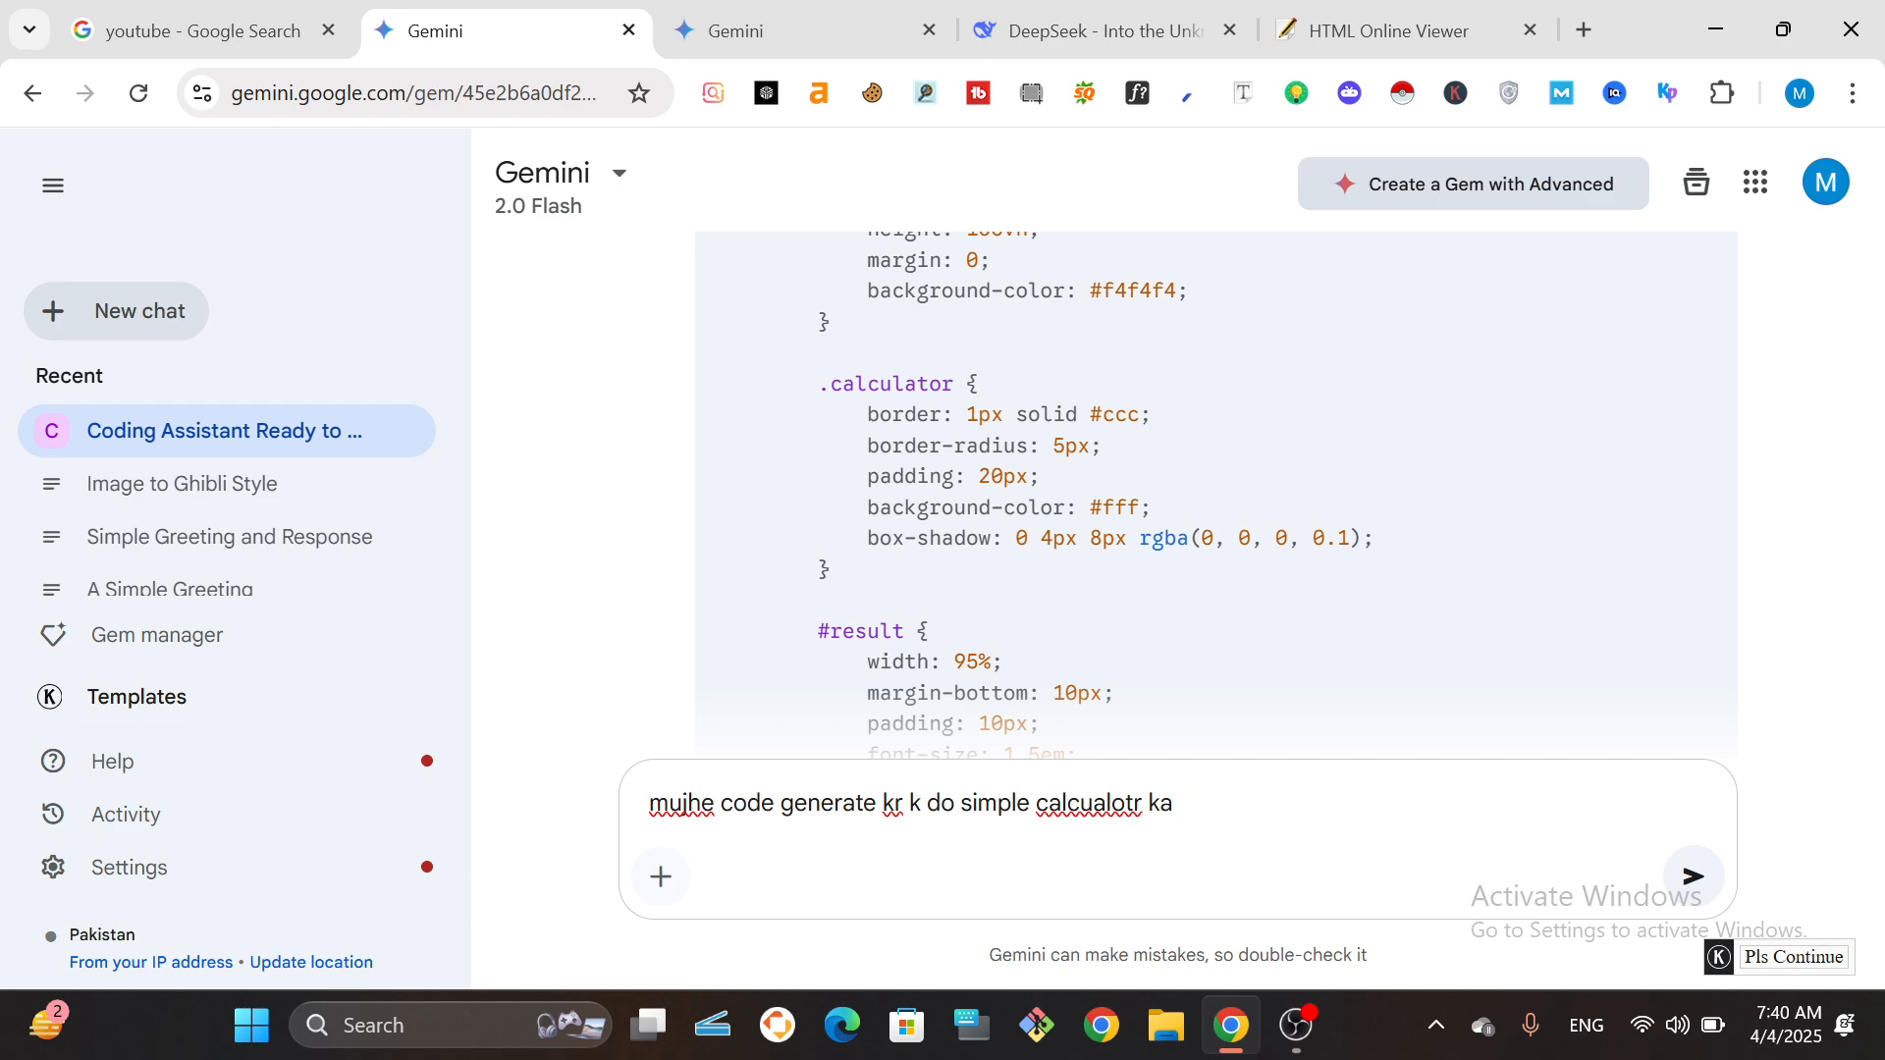
{"action": "key", "text": "Return"}
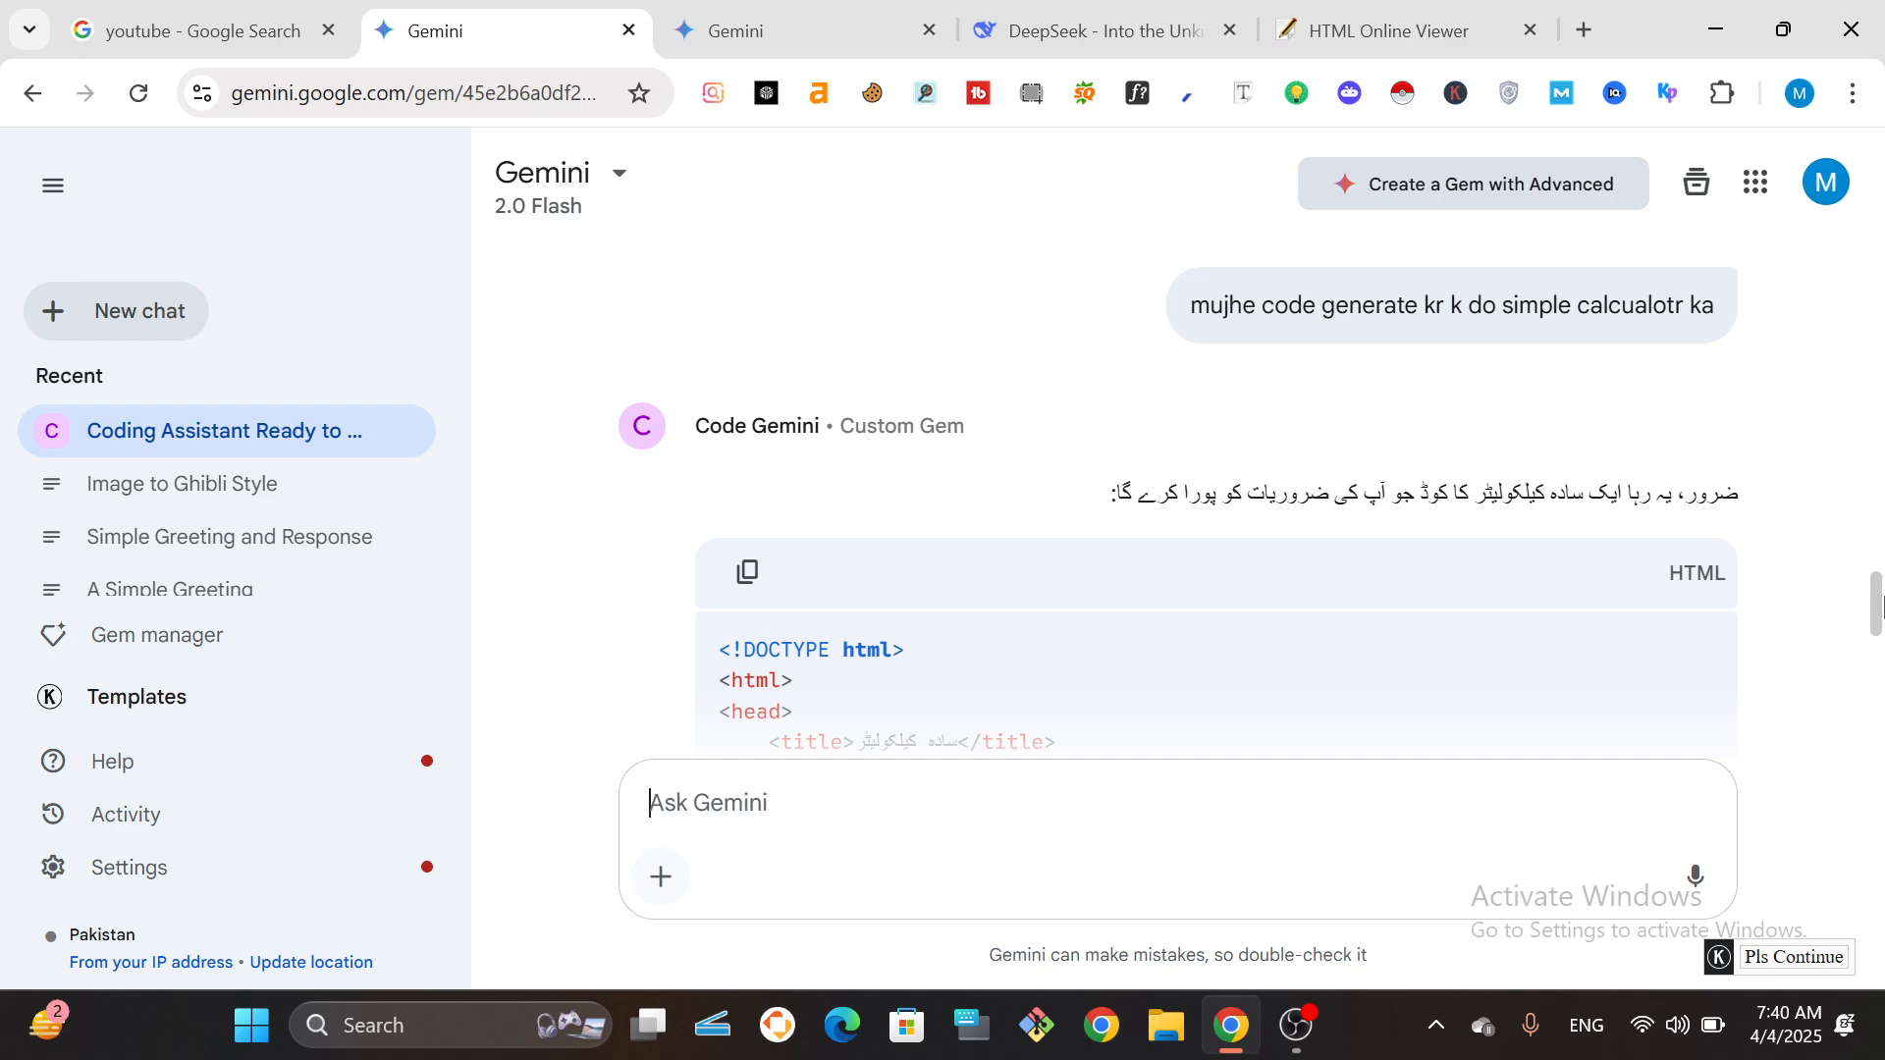
Copy the generated calculator HTML code and replace all the existing code in HTML Online Viewer with it.
{"action": "scroll", "coordinate": [1878, 634], "scroll_direction": "down", "scroll_amount": 7}
{"action": "left_click_drag", "start_coordinate": [1877, 633], "coordinate": [1882, 725]}
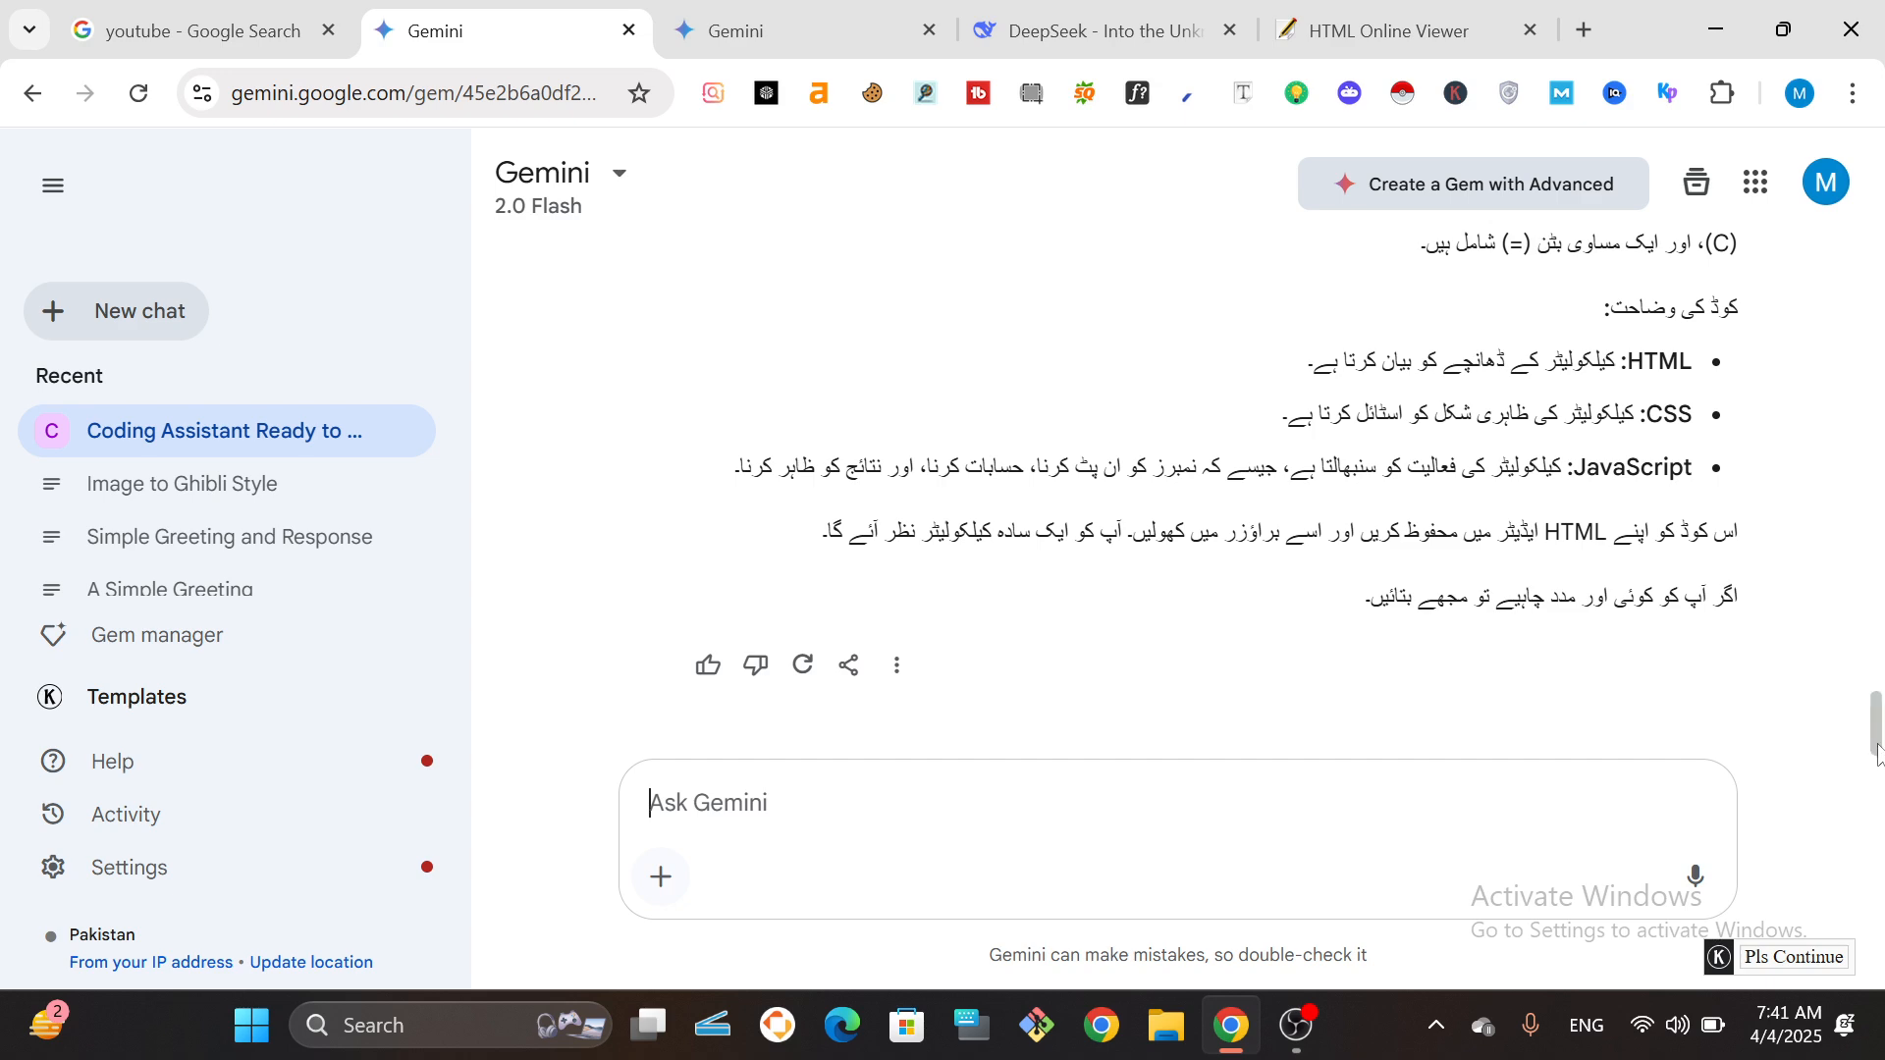
{"action": "left_click_drag", "start_coordinate": [1879, 754], "coordinate": [1877, 762]}
{"action": "left_click_drag", "start_coordinate": [1876, 747], "coordinate": [1878, 597]}
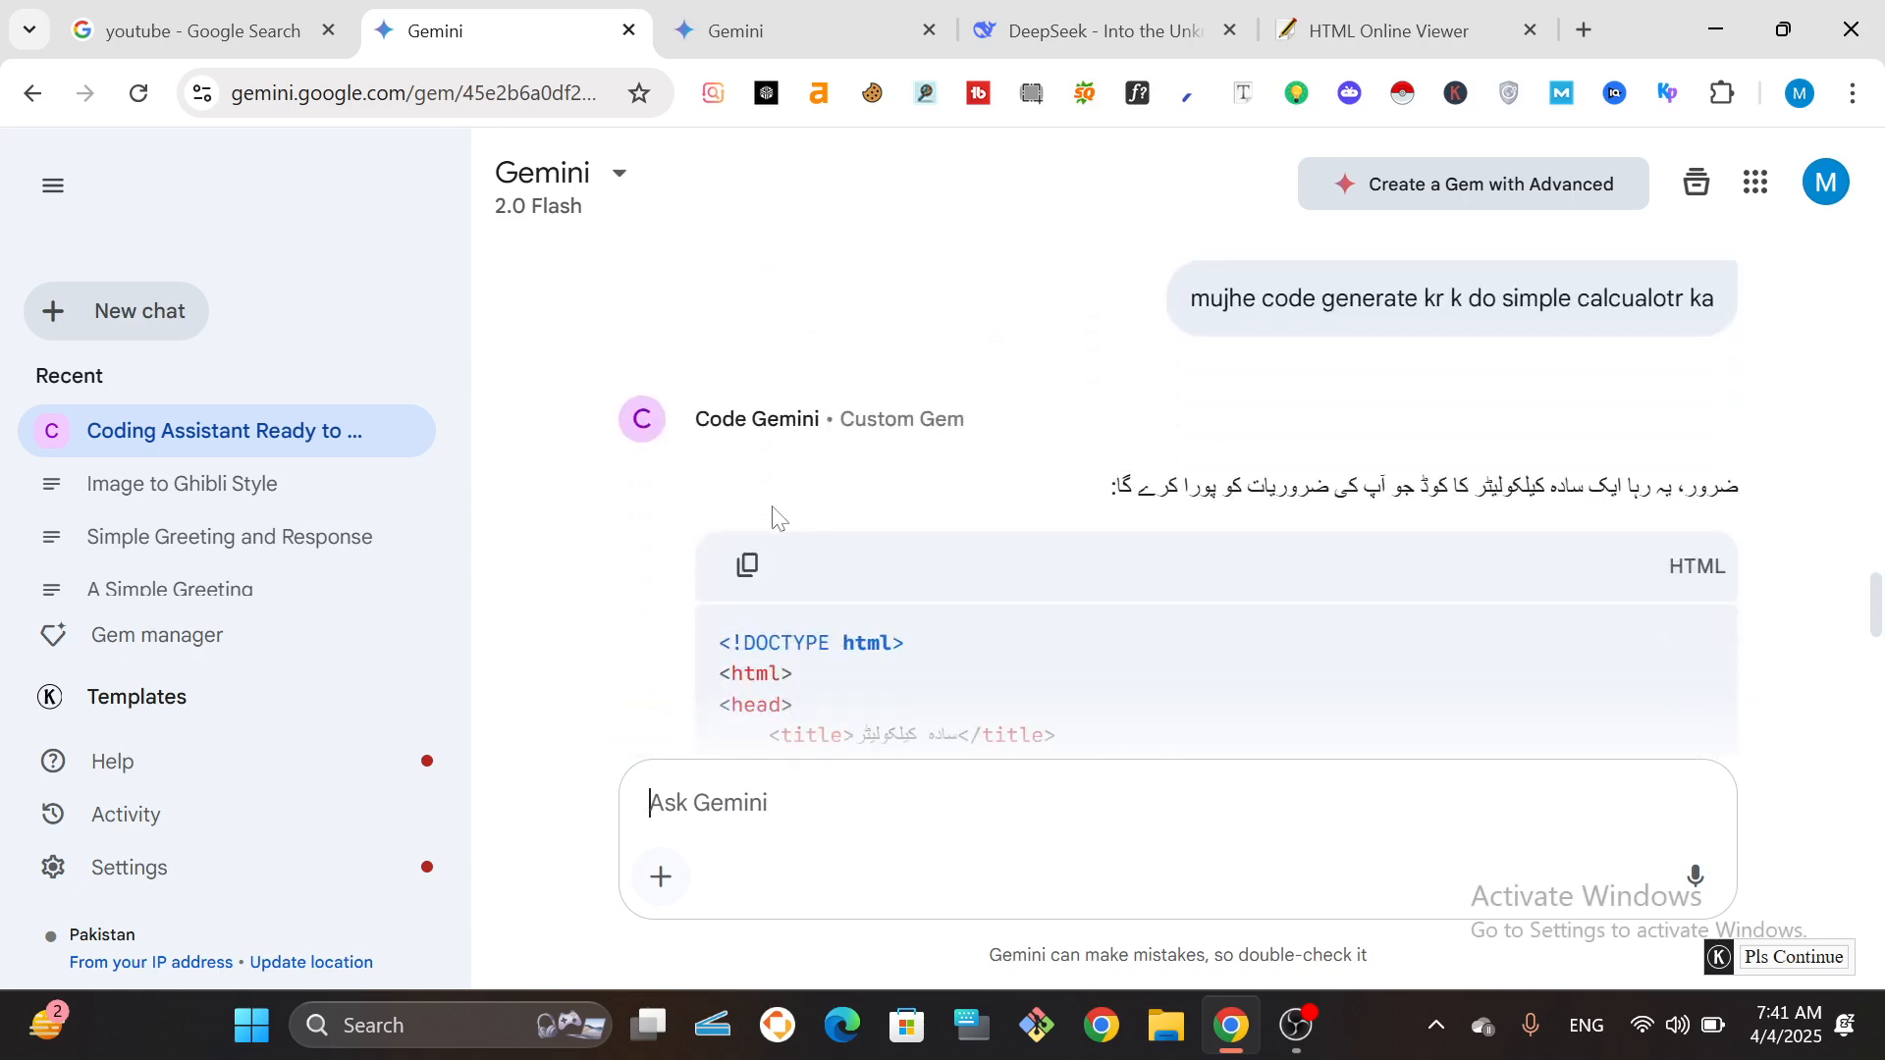
{"action": "left_click", "coordinate": [752, 580]}
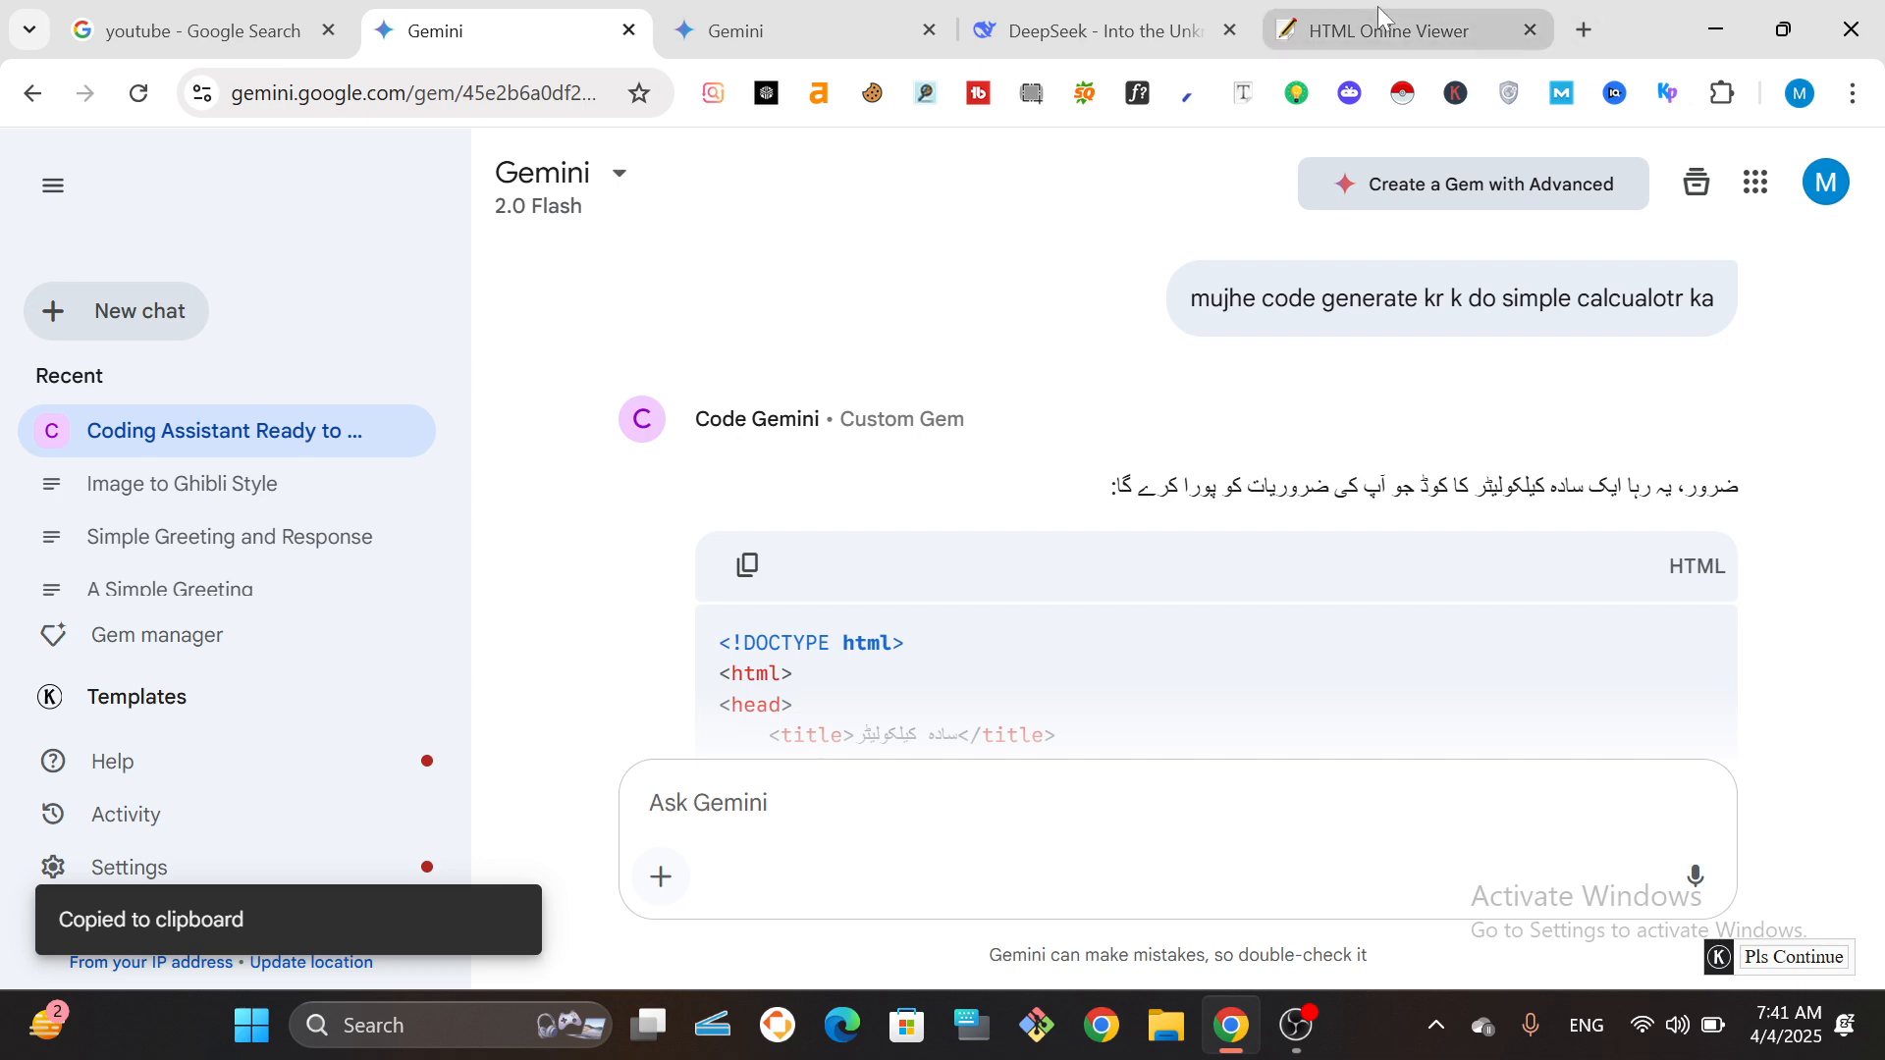
{"action": "left_click", "coordinate": [1377, 6]}
{"action": "left_click", "coordinate": [746, 538]}
{"action": "key", "text": "ctrl+a"}
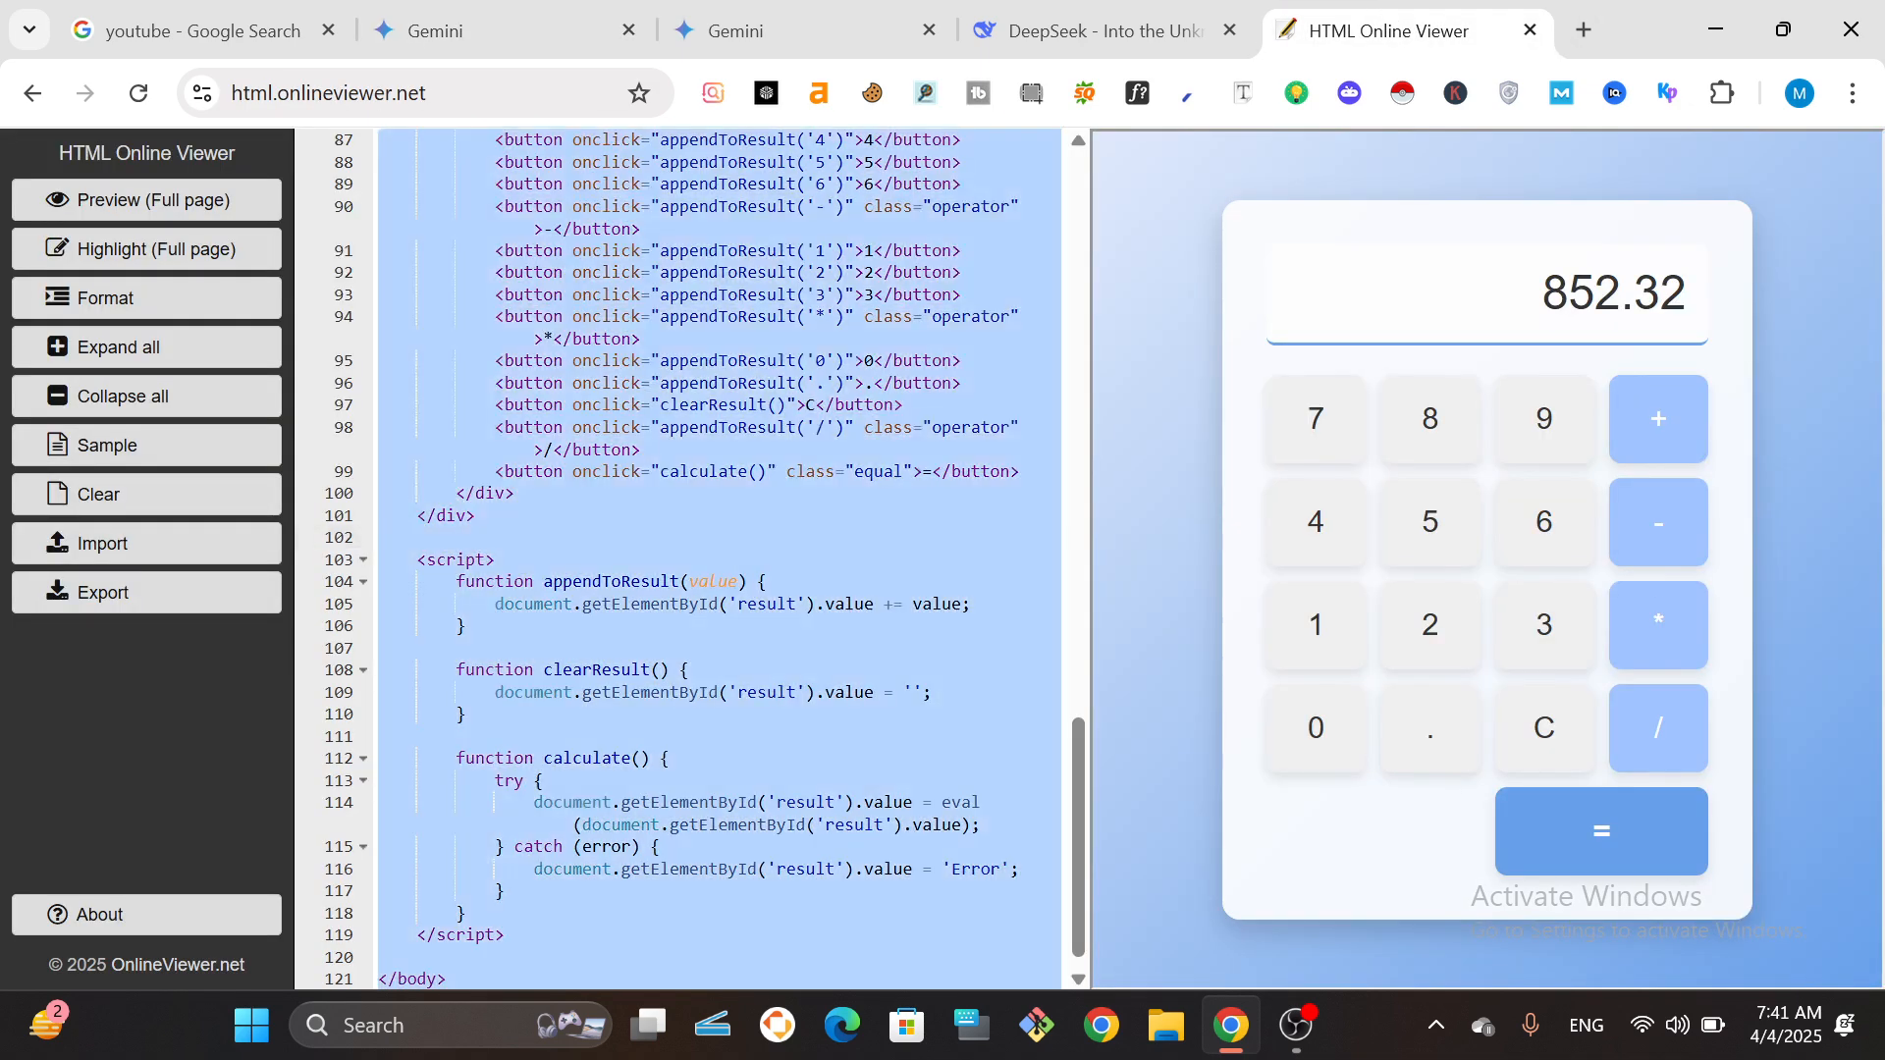
{"action": "key", "text": "BackSpace"}
{"action": "key", "text": "ctrl+v"}
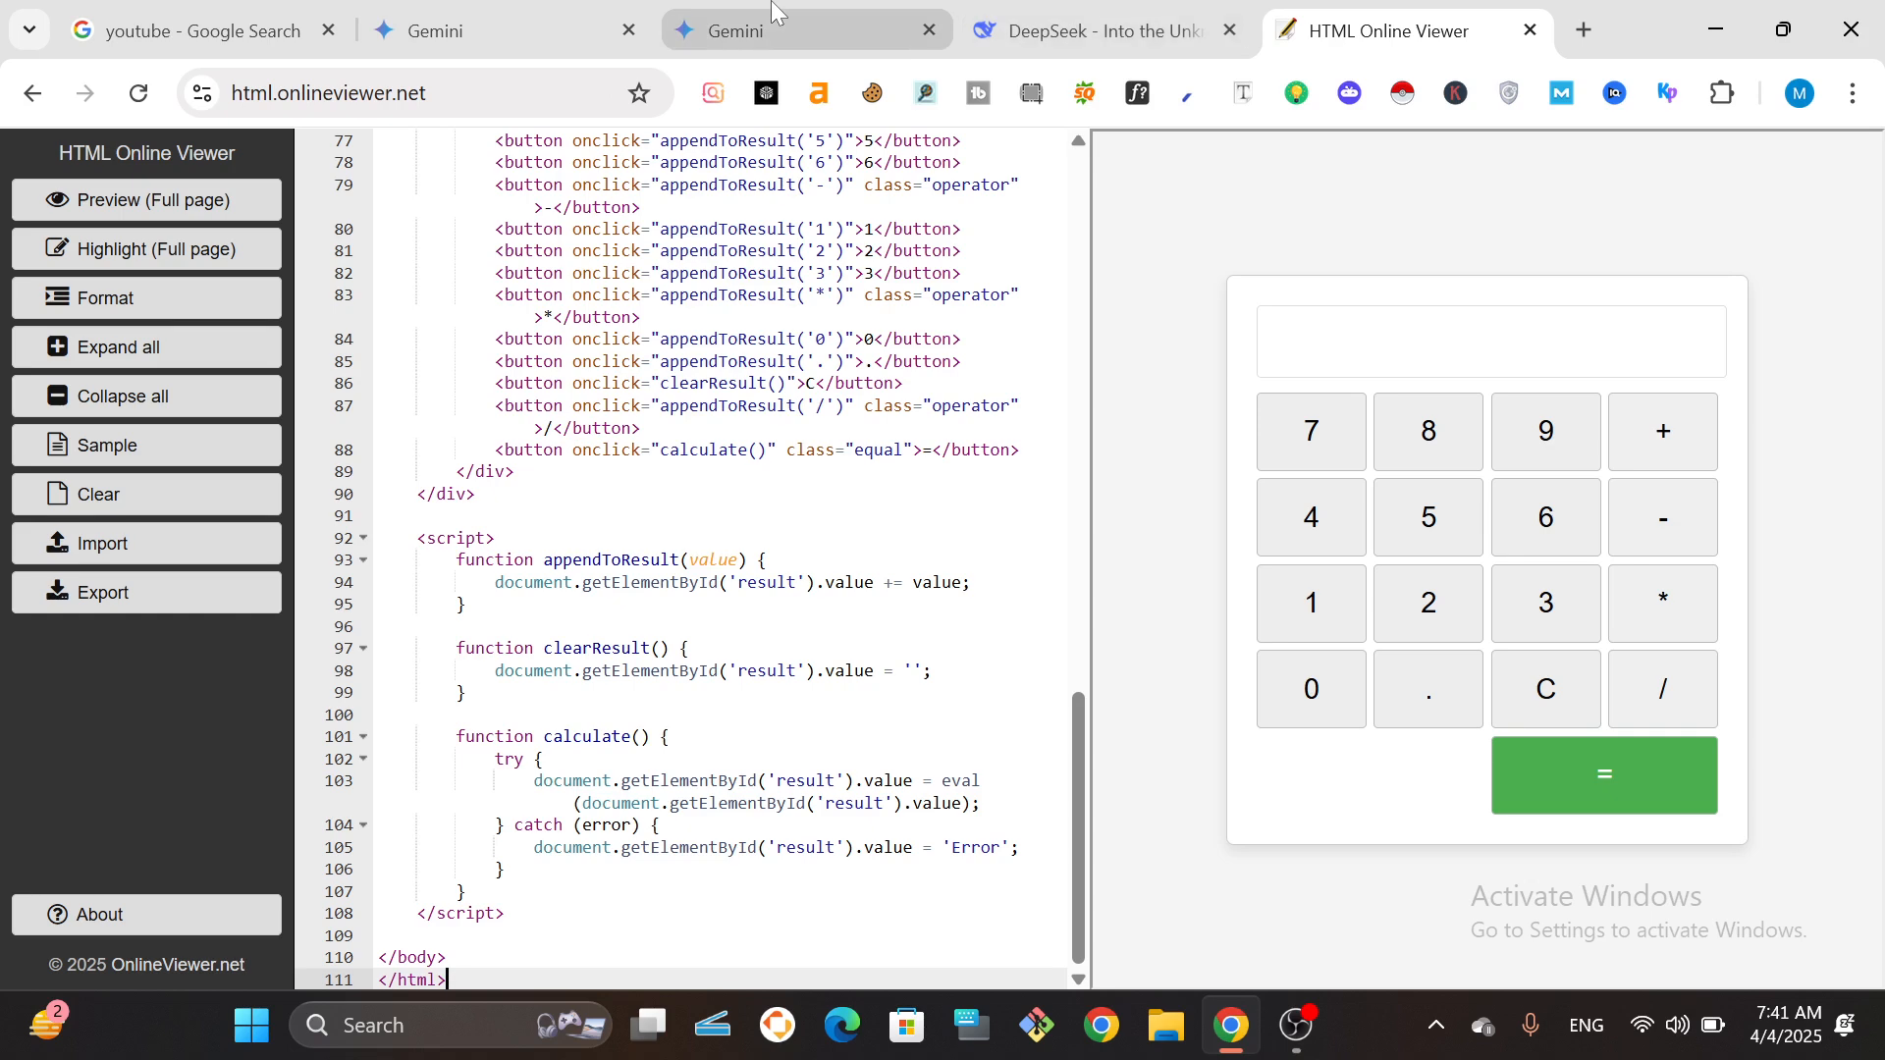
Return to the Code Gemini chat in Gemini and send "is ki internal css best kr do modern design aur sleek design lage".
{"action": "left_click", "coordinate": [472, 29]}
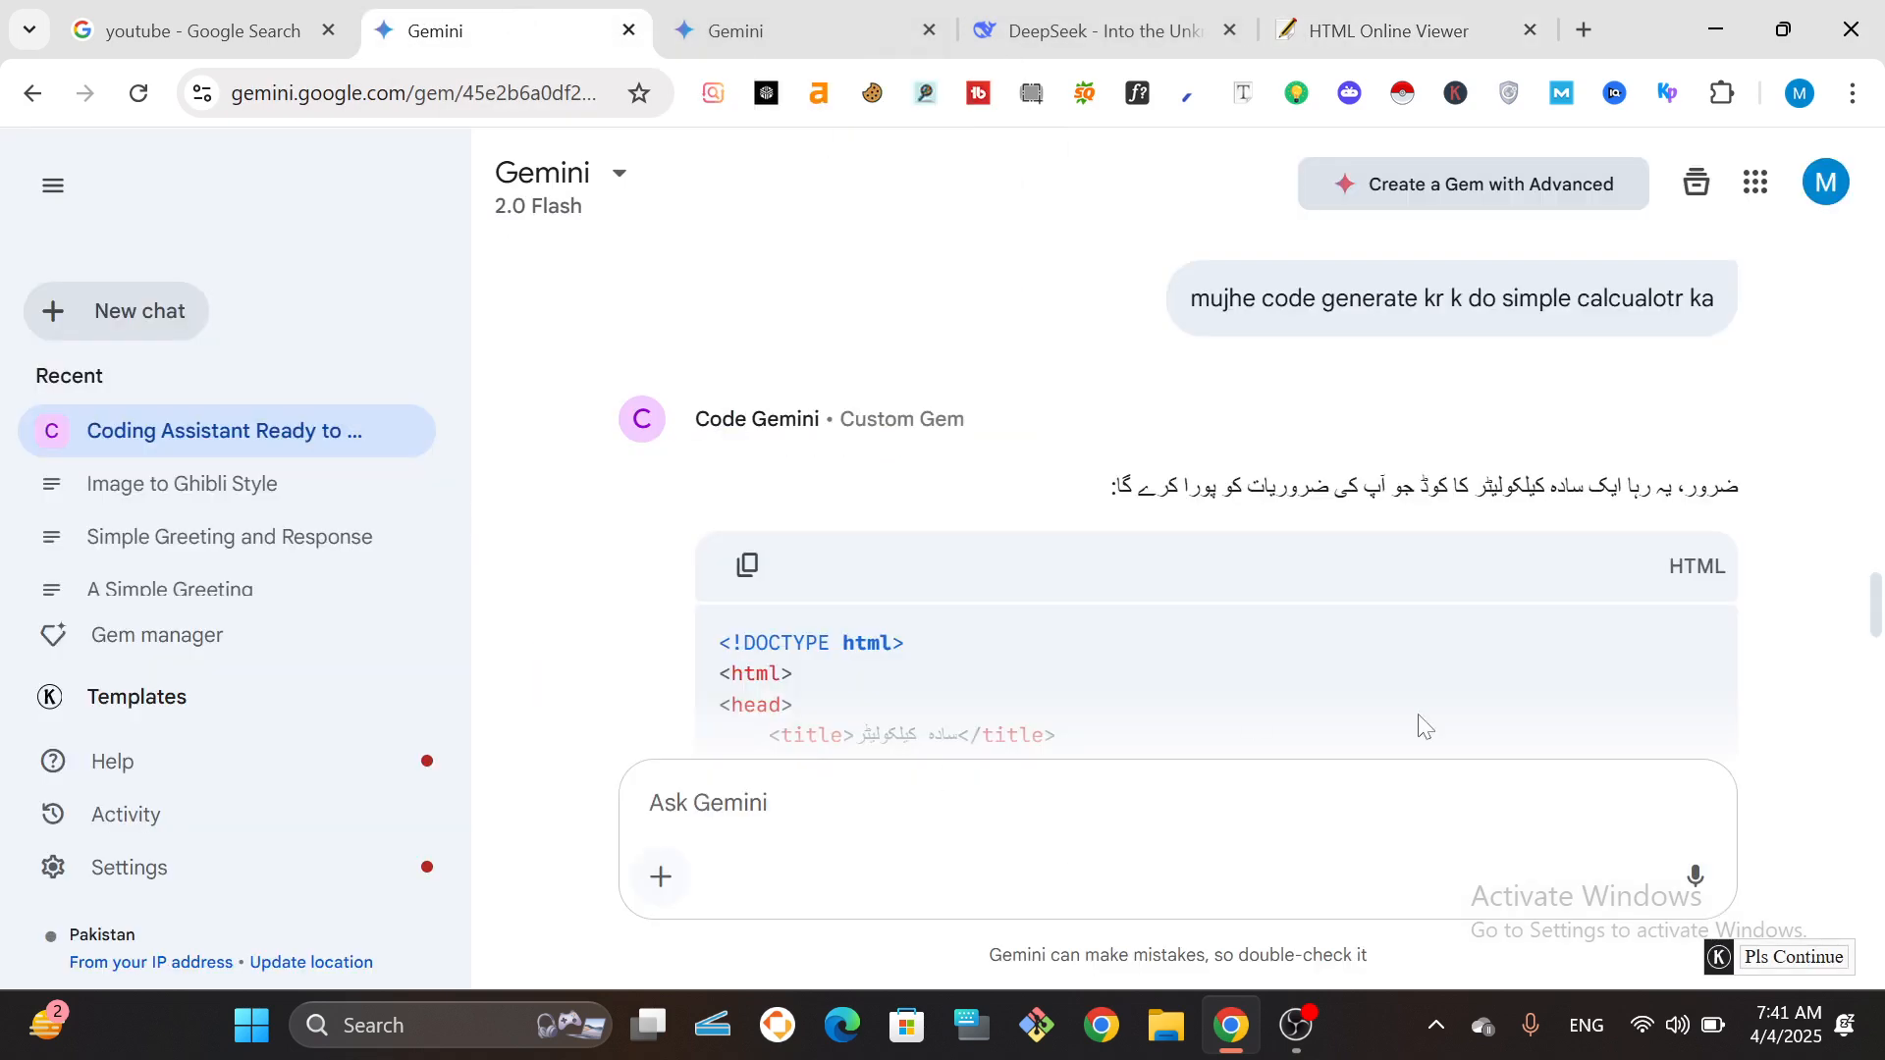
{"action": "left_click", "coordinate": [1195, 837]}
{"action": "type", "text": "is ki inte"}
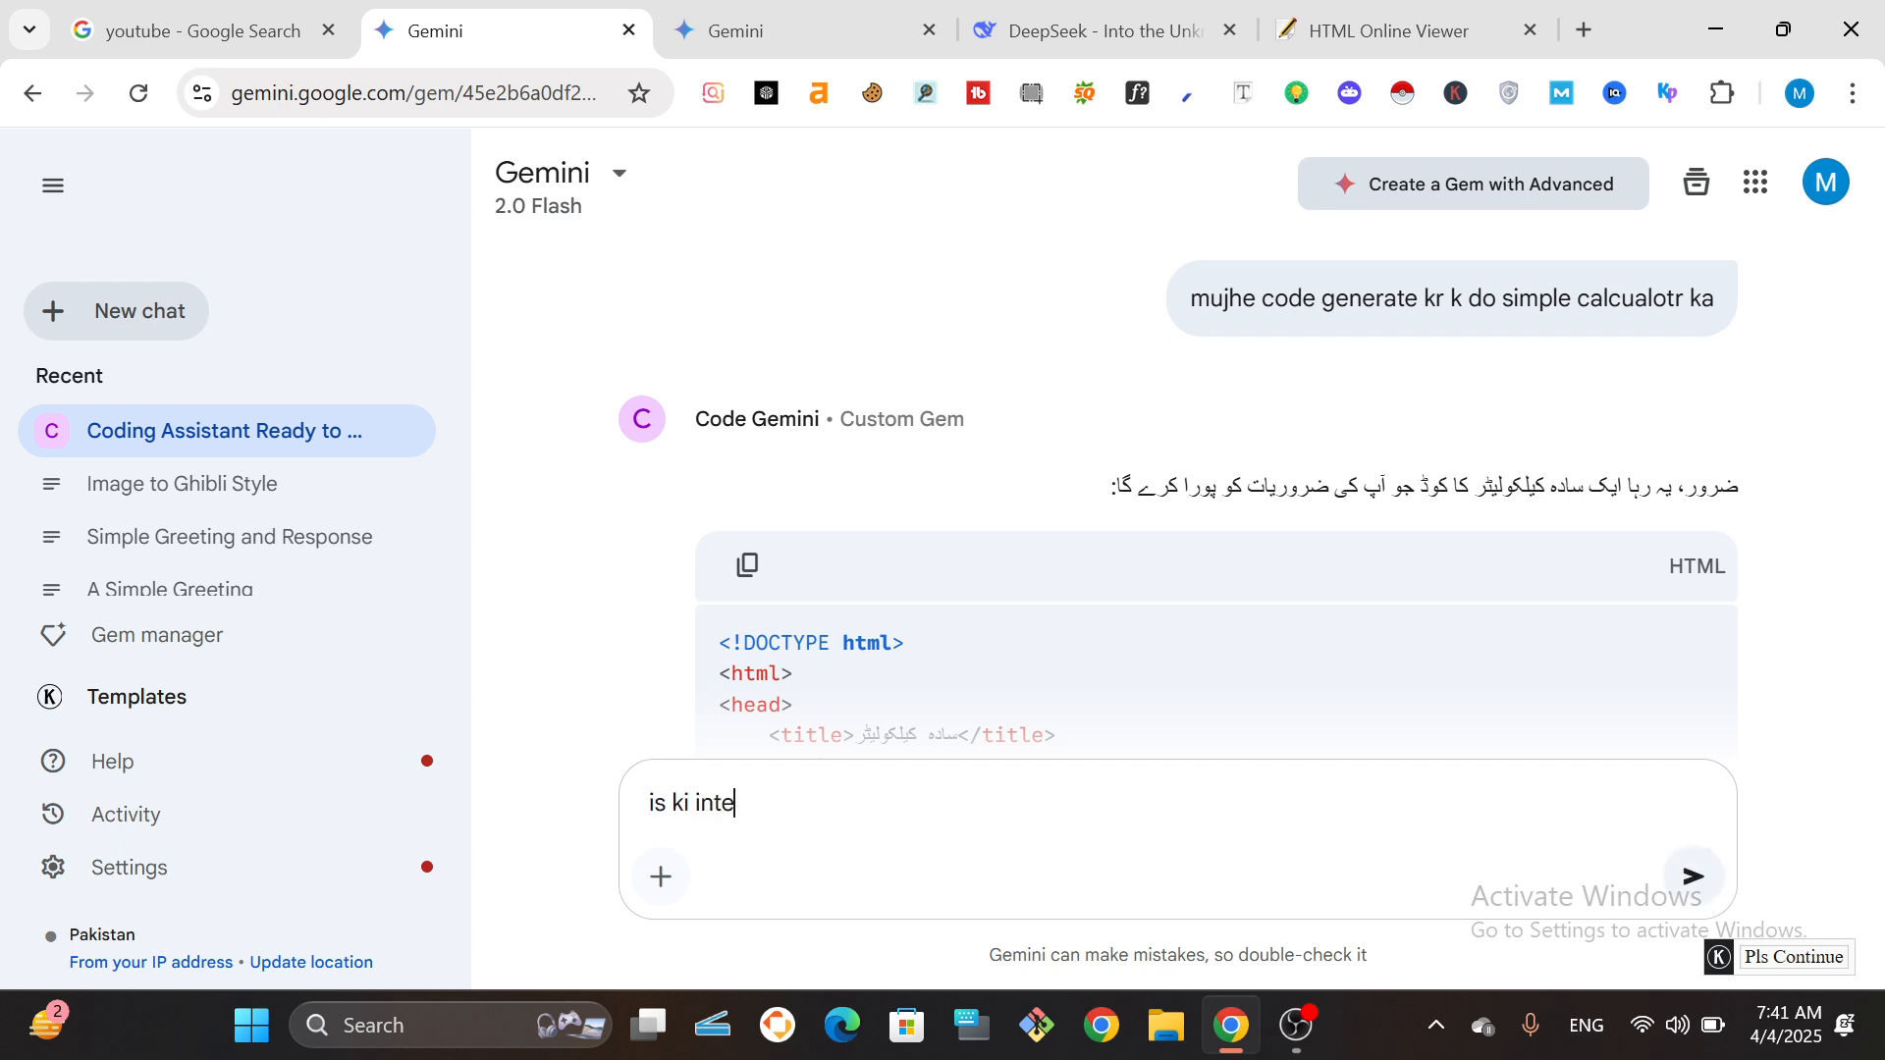
{"action": "type", "text": "rnal css best kr do "}
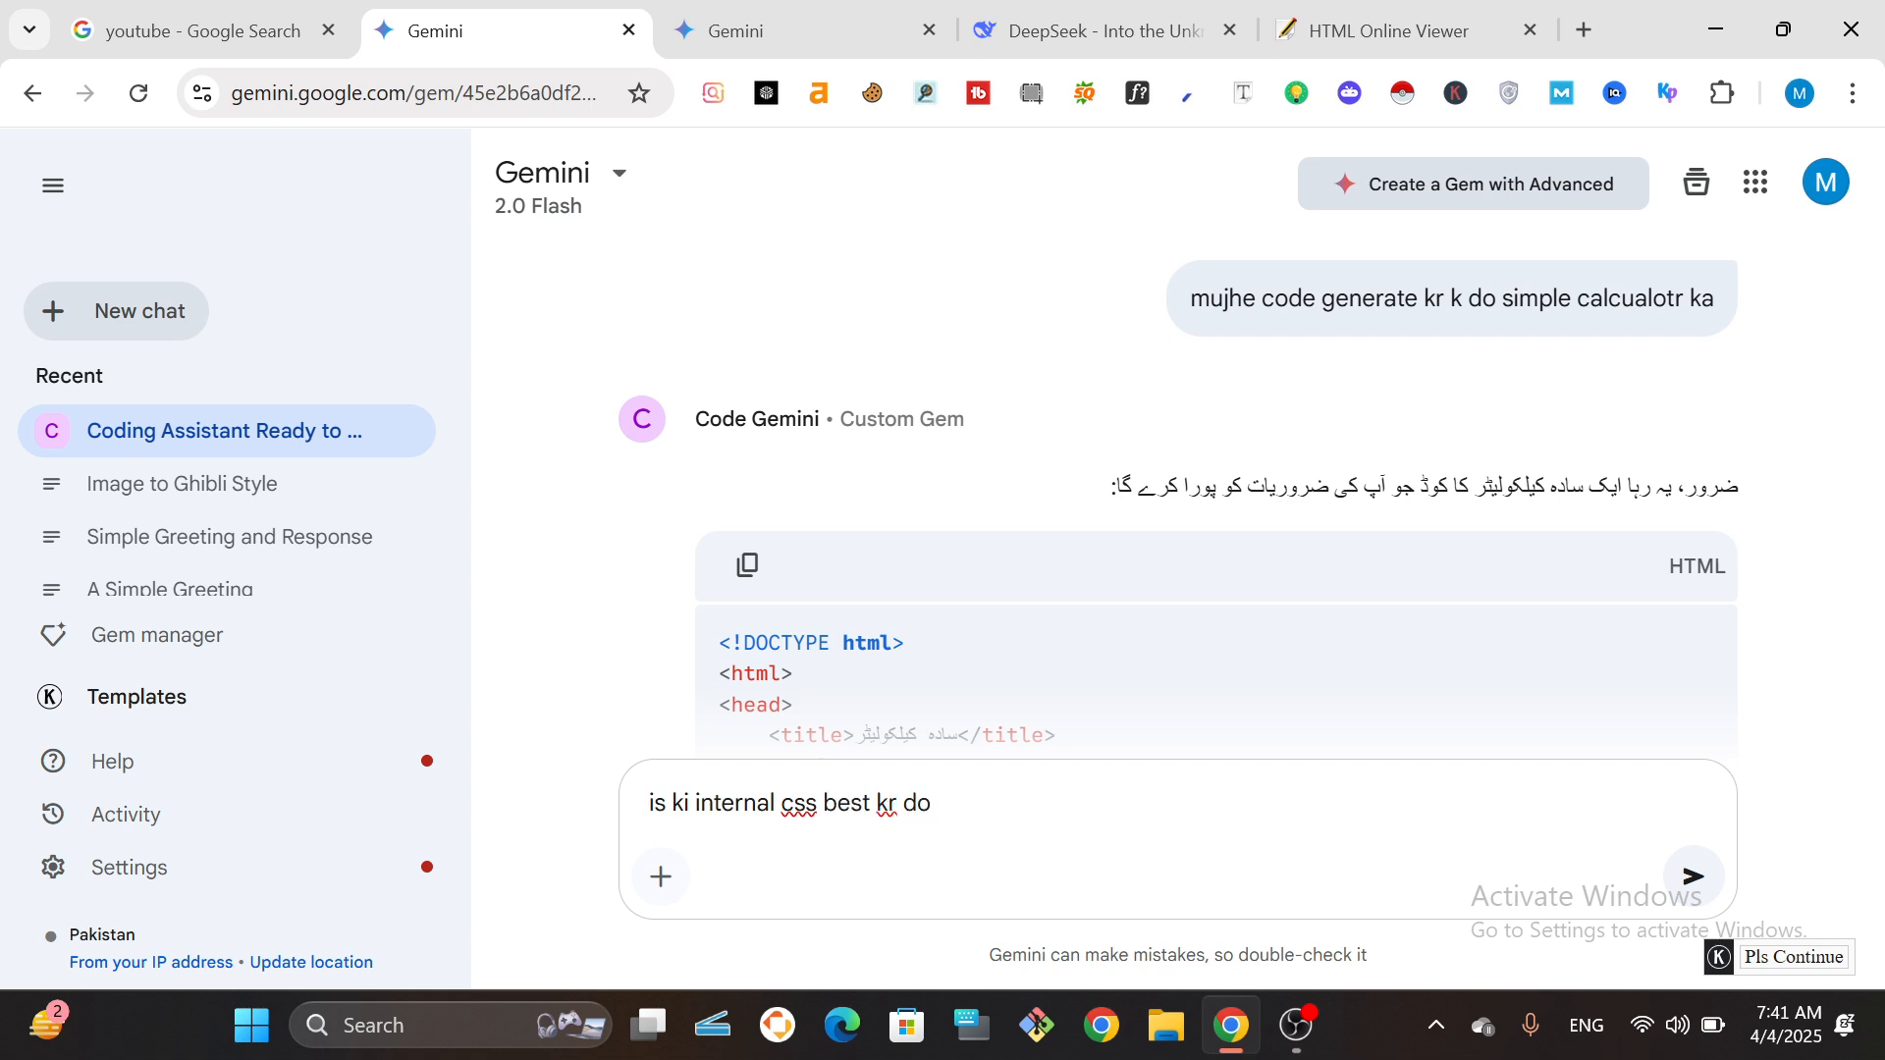
{"action": "type", "text": "modern design aur s"}
{"action": "type", "text": "lee"}
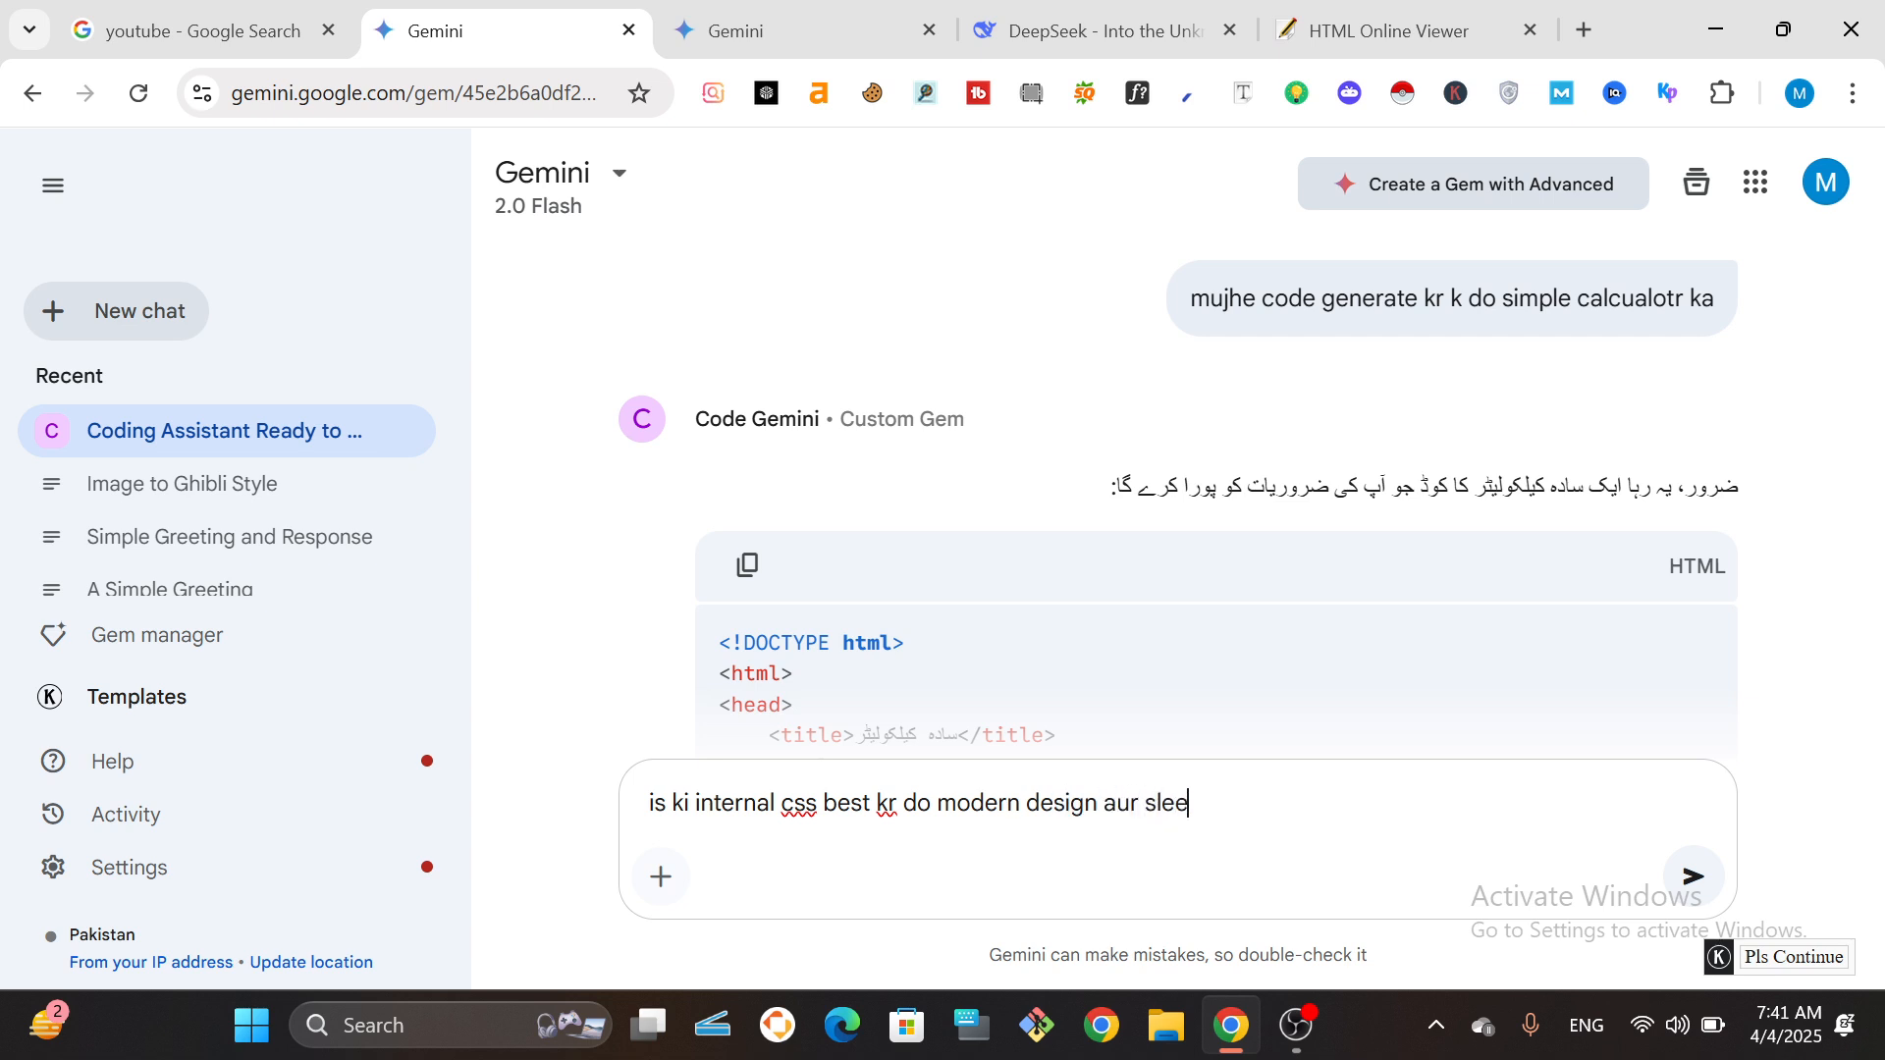
{"action": "type", "text": "k design lage"}
{"action": "key", "text": "Return"}
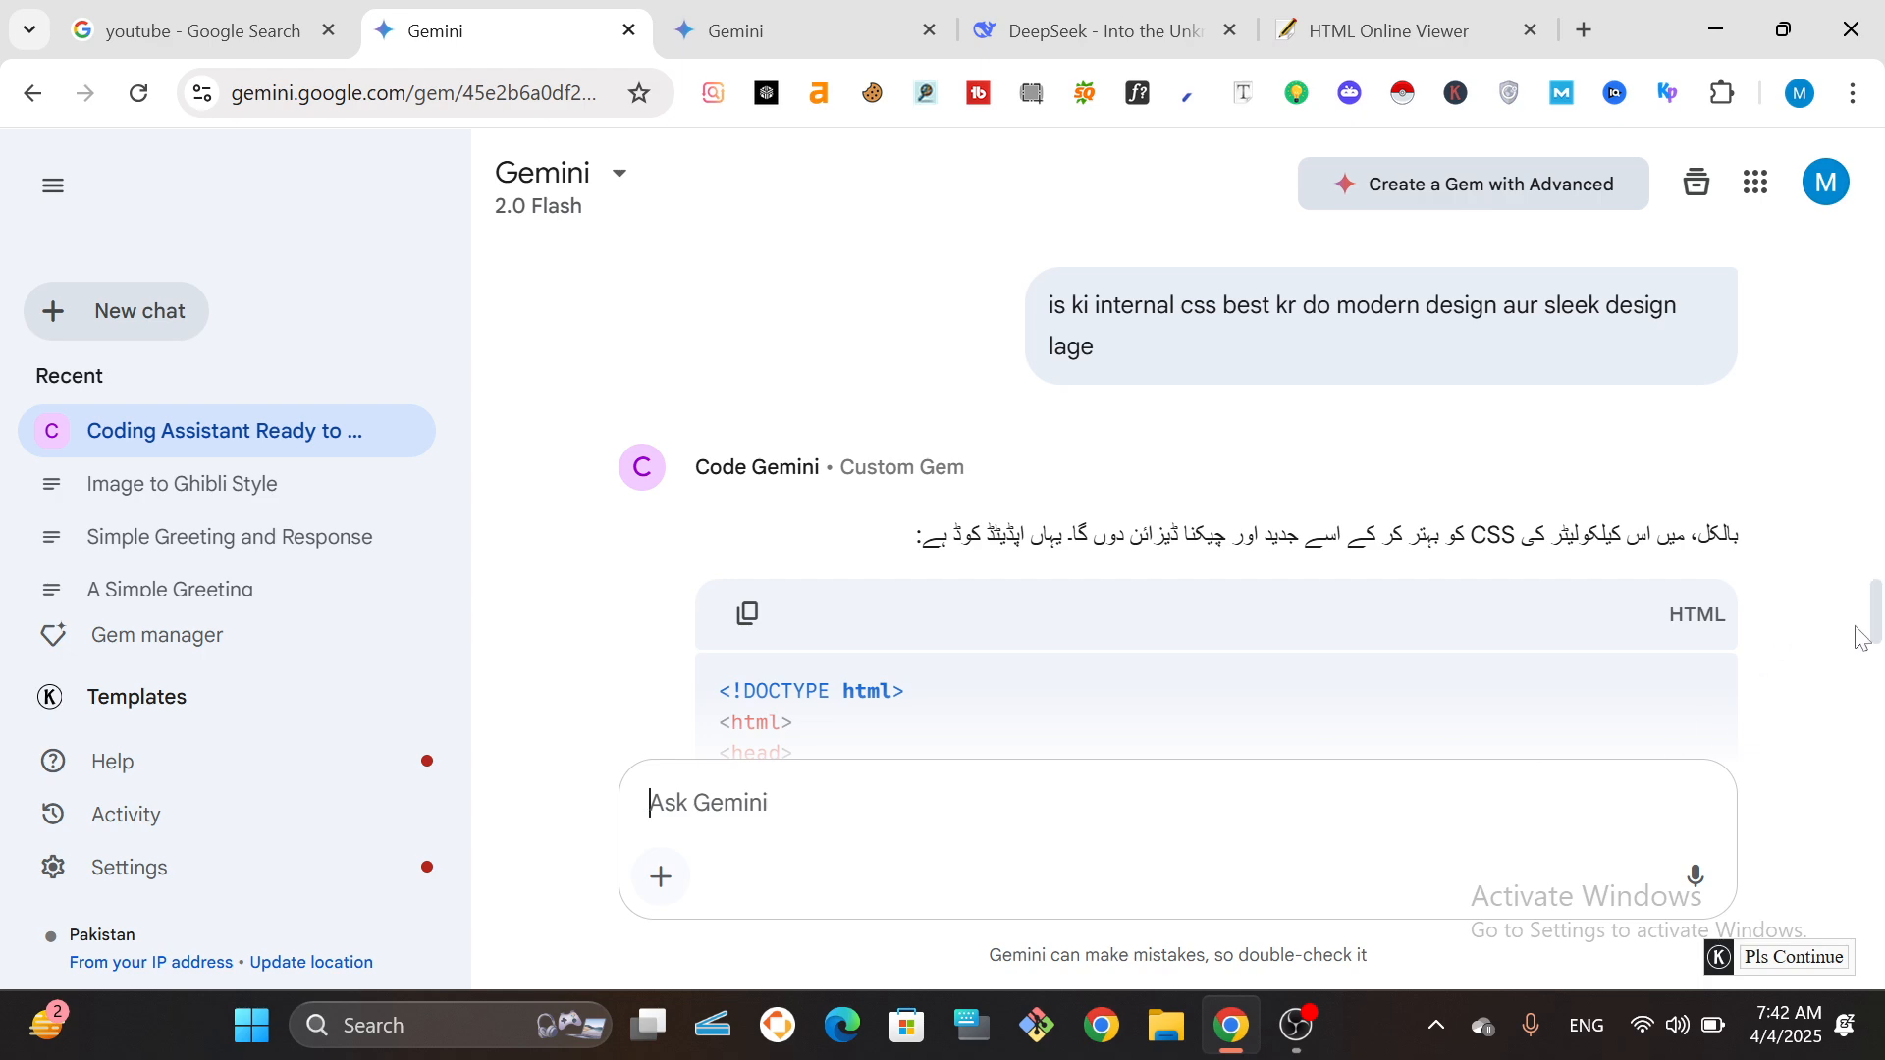
Copy the restyled calculator code and replace the whole previous version in HTML Online Viewer with it.
{"action": "mouse_move", "coordinate": [1877, 625]}
{"action": "left_mouse_down"}
{"action": "mouse_move", "coordinate": [1878, 746]}
{"action": "mouse_move", "coordinate": [1878, 617]}
{"action": "left_mouse_up"}
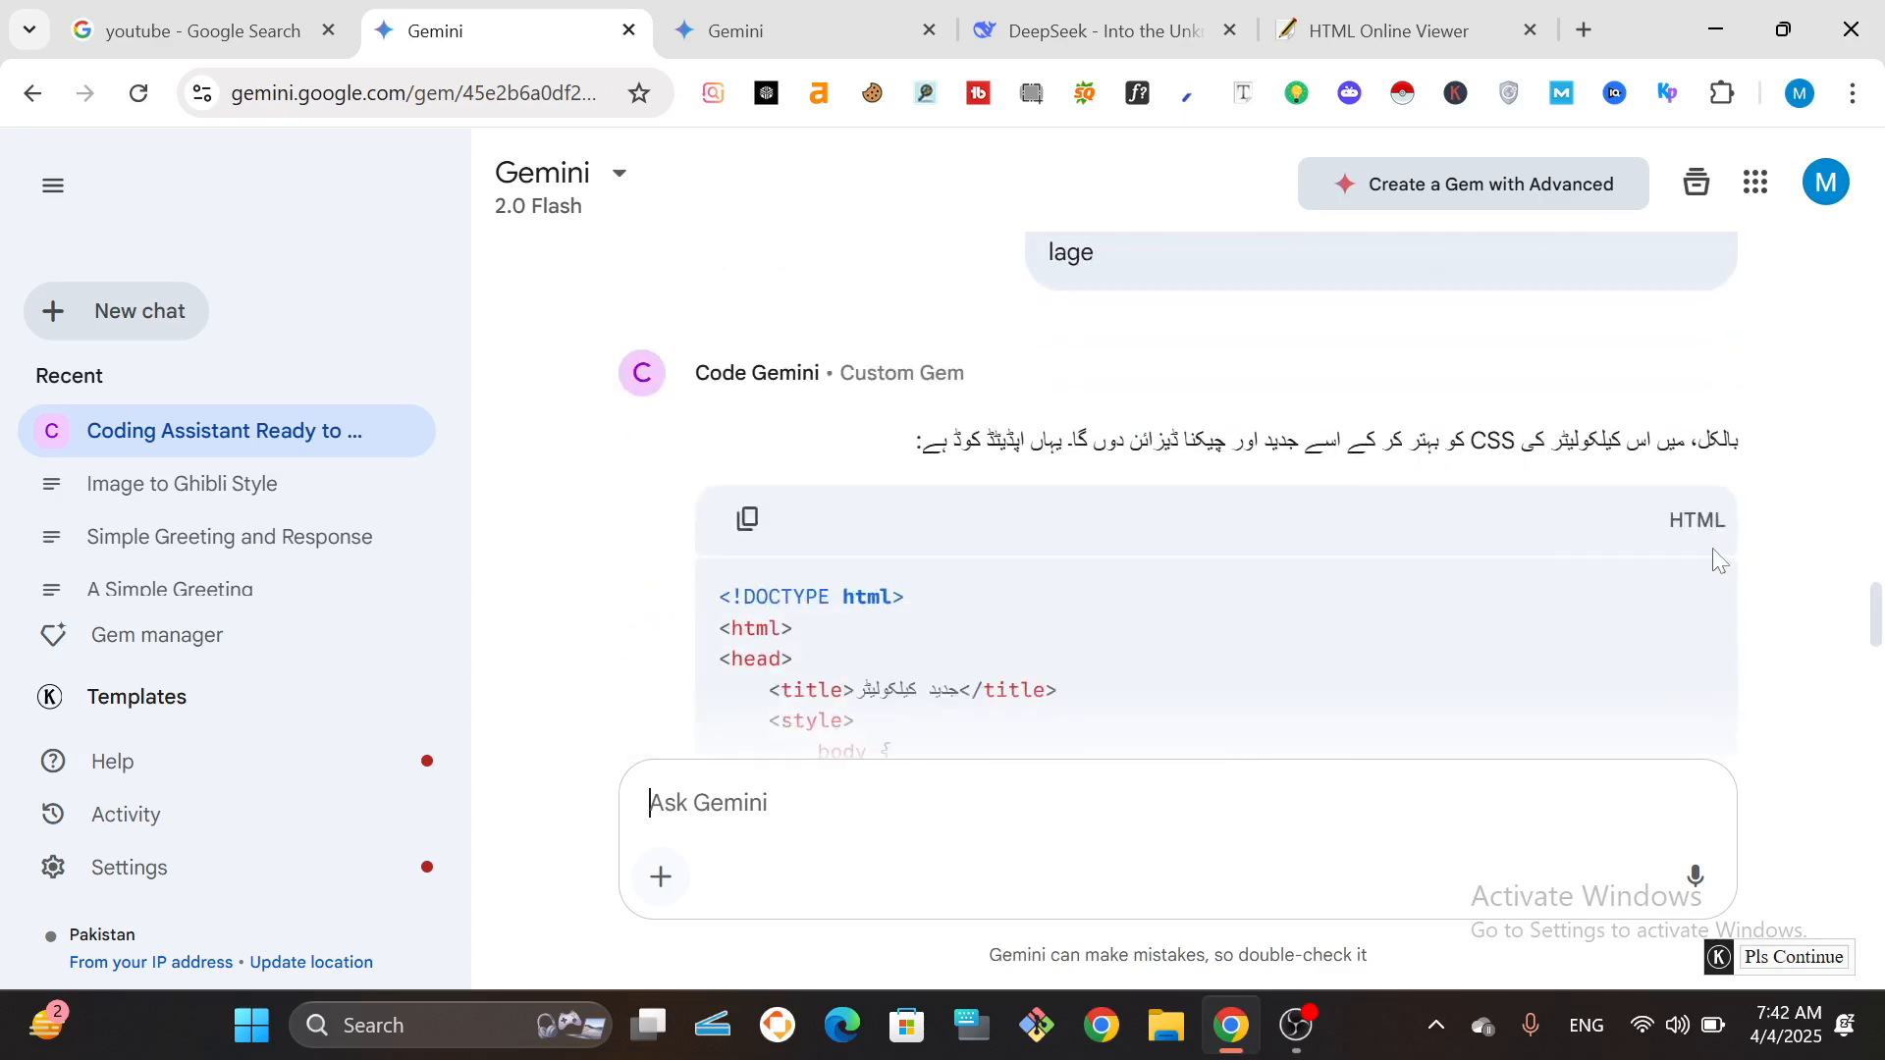
{"action": "left_click", "coordinate": [746, 519]}
{"action": "left_click", "coordinate": [1282, 44]}
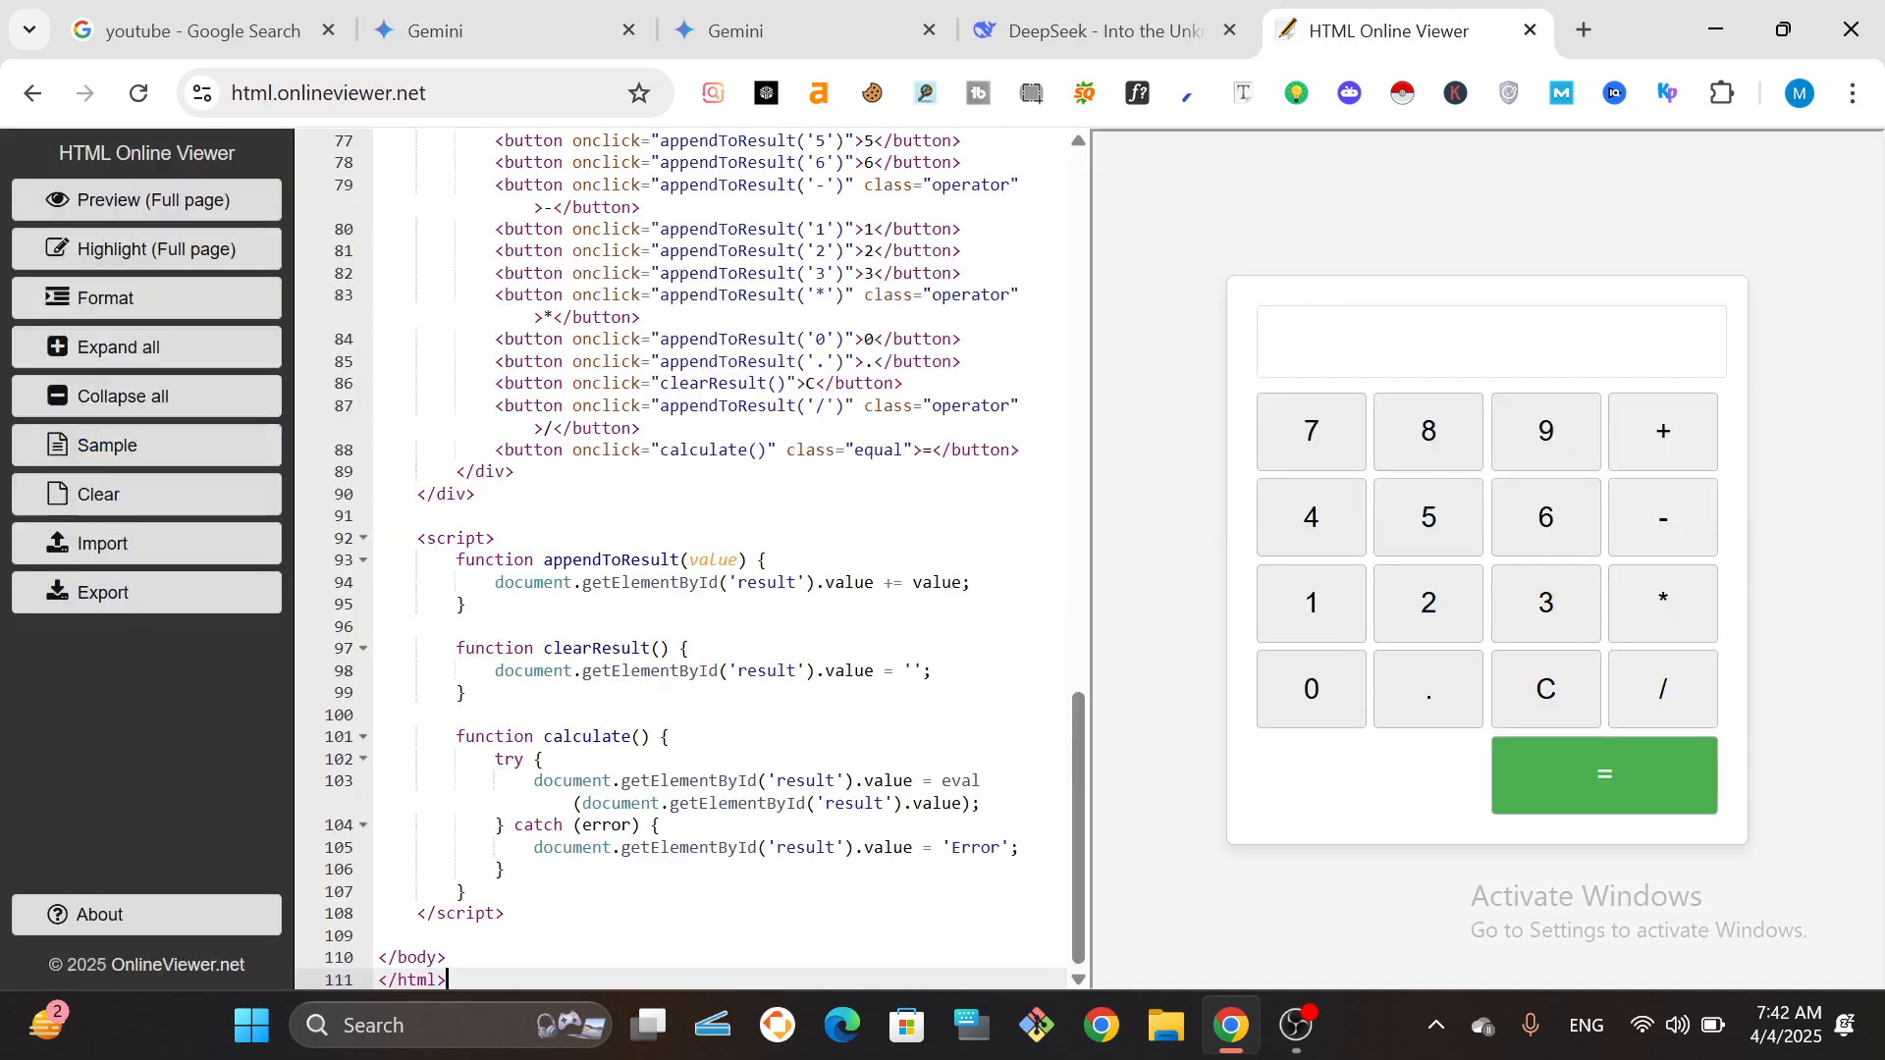
{"action": "left_click", "coordinate": [471, 471]}
{"action": "key", "text": "ctrl+a"}
{"action": "key", "text": "BackSpace"}
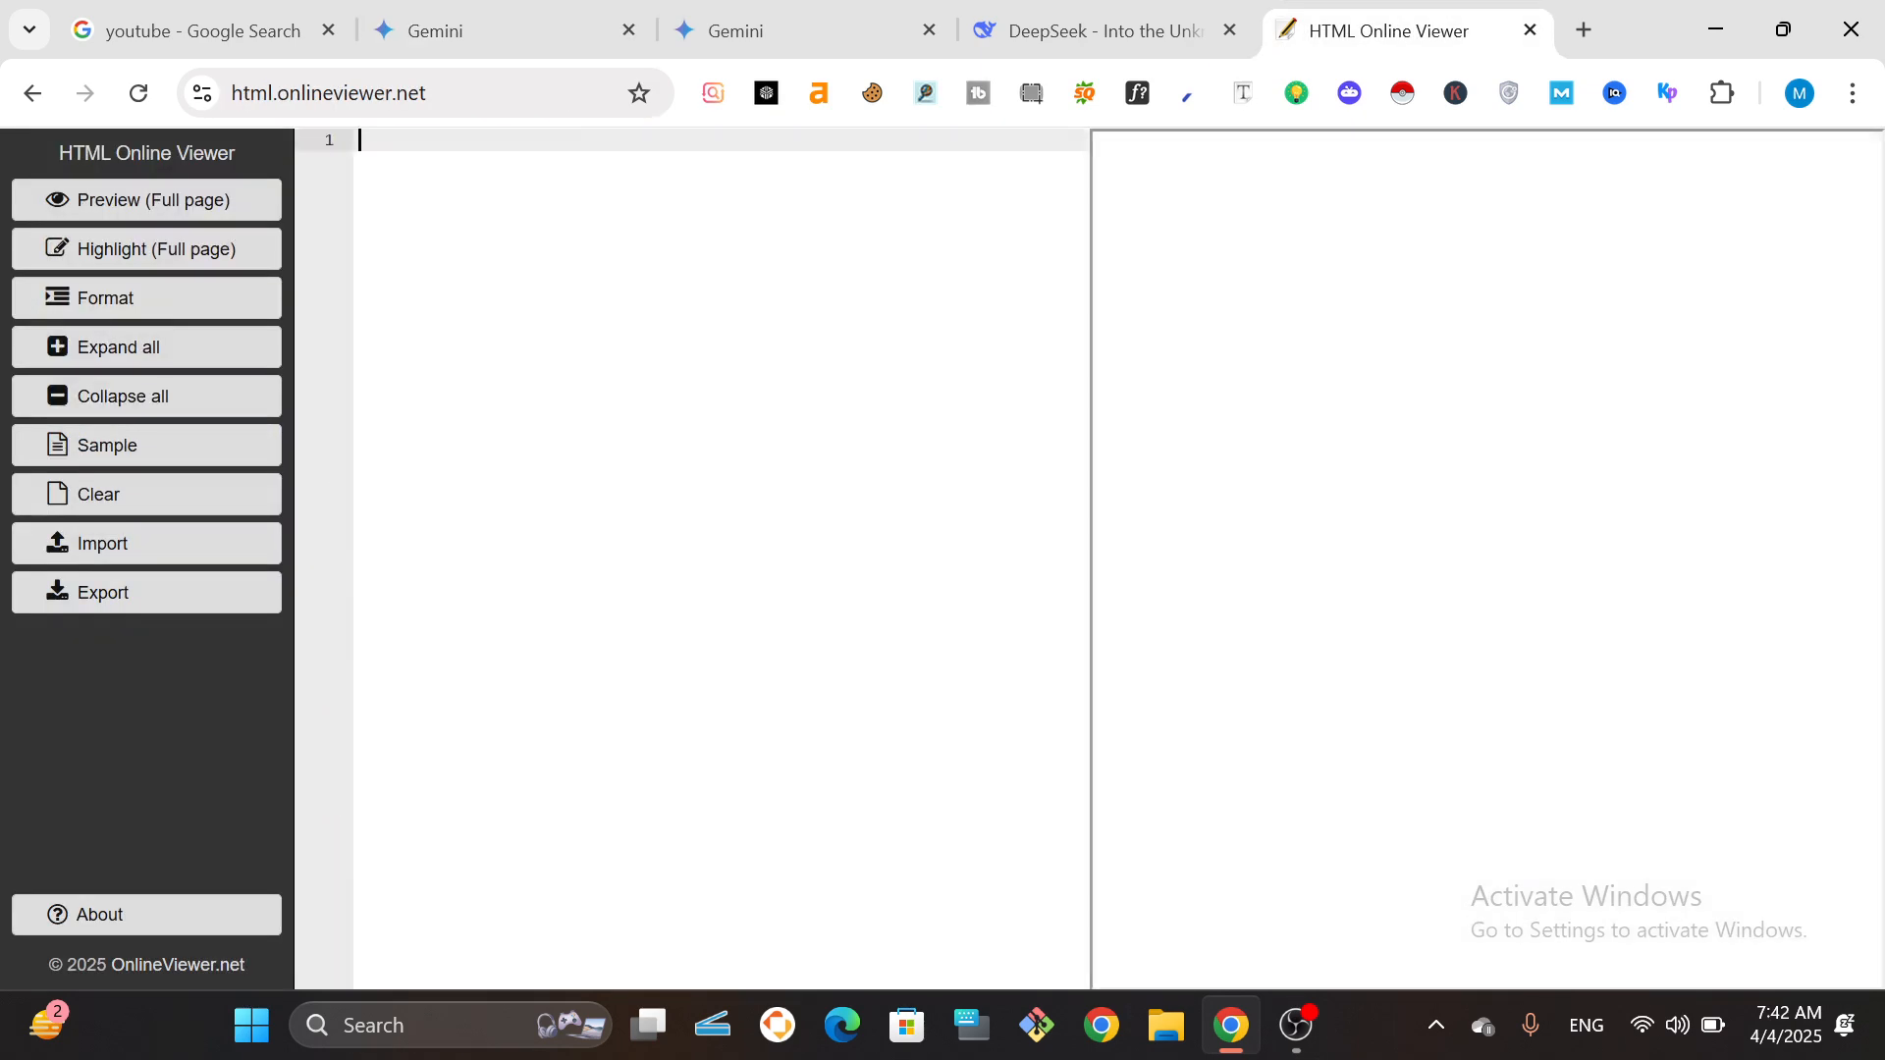
{"action": "key", "text": "ctrl+v"}
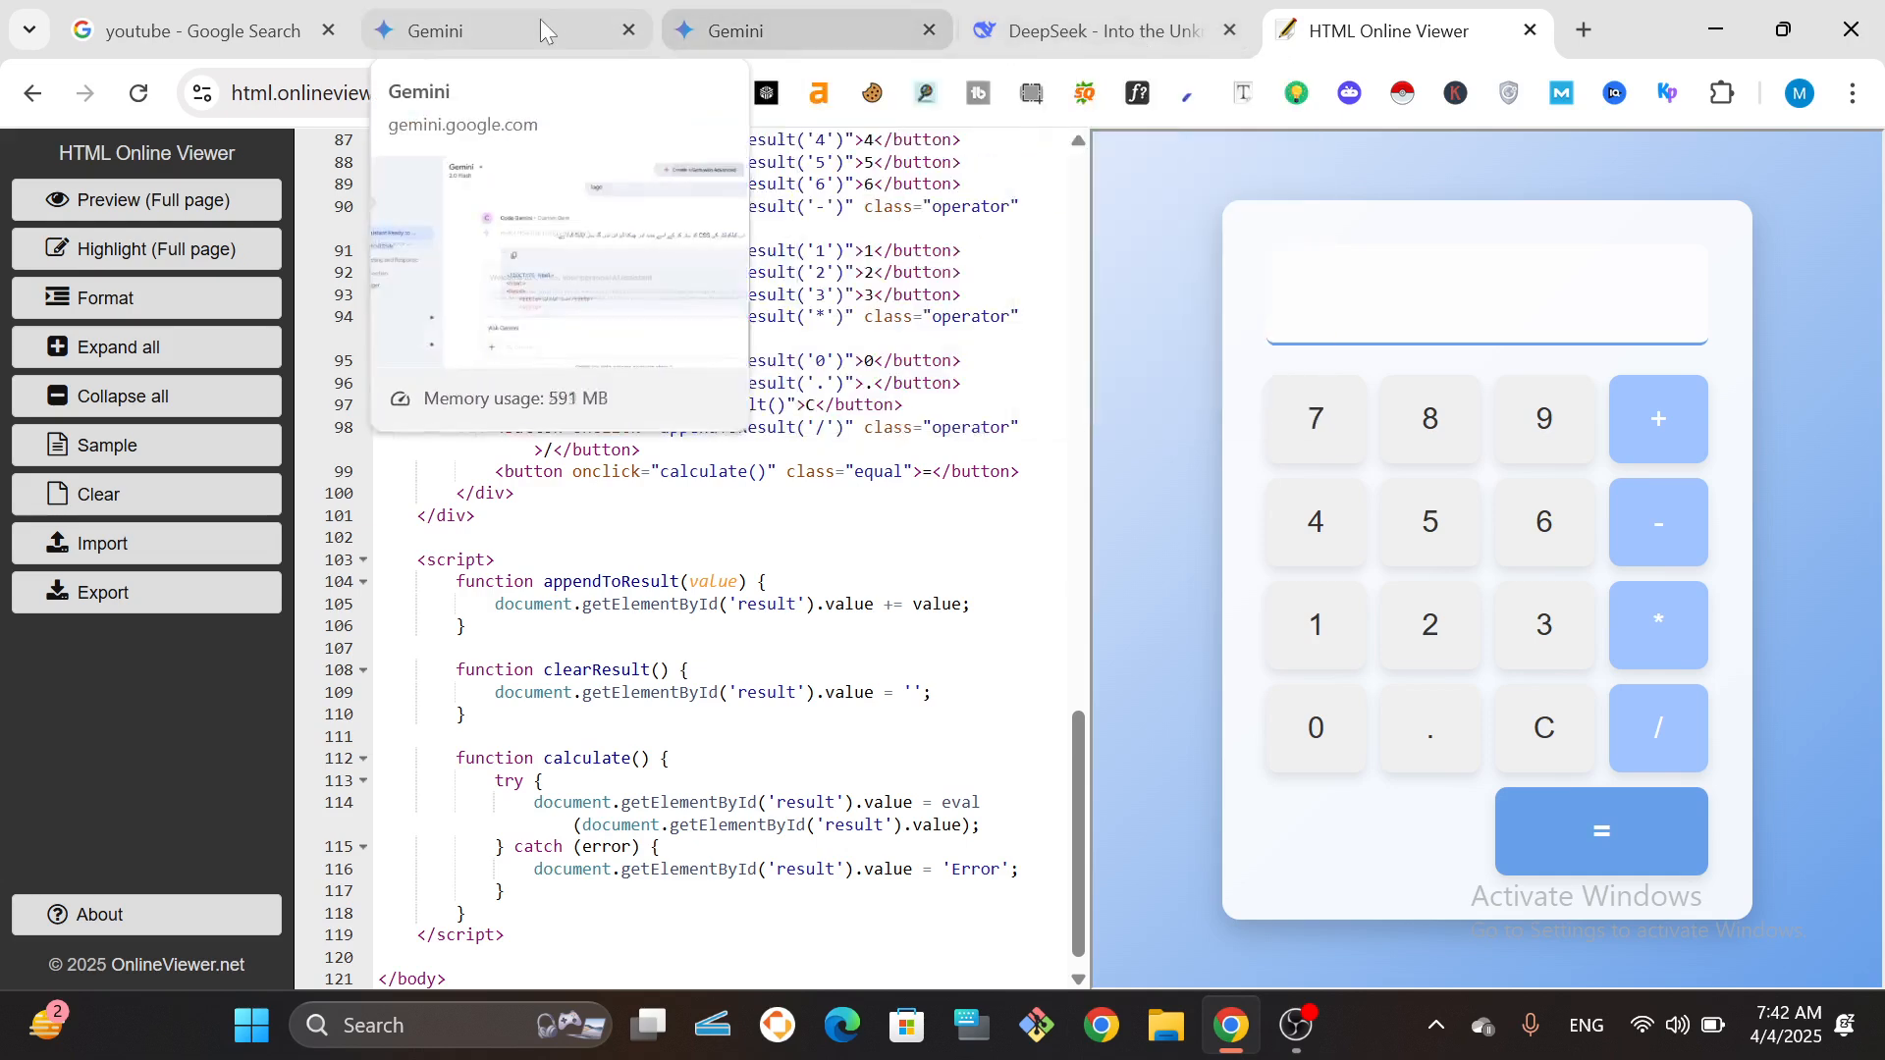
Return to Gemini, go to the Gem manager and start creating a new Gem.
{"action": "left_click", "coordinate": [533, 31]}
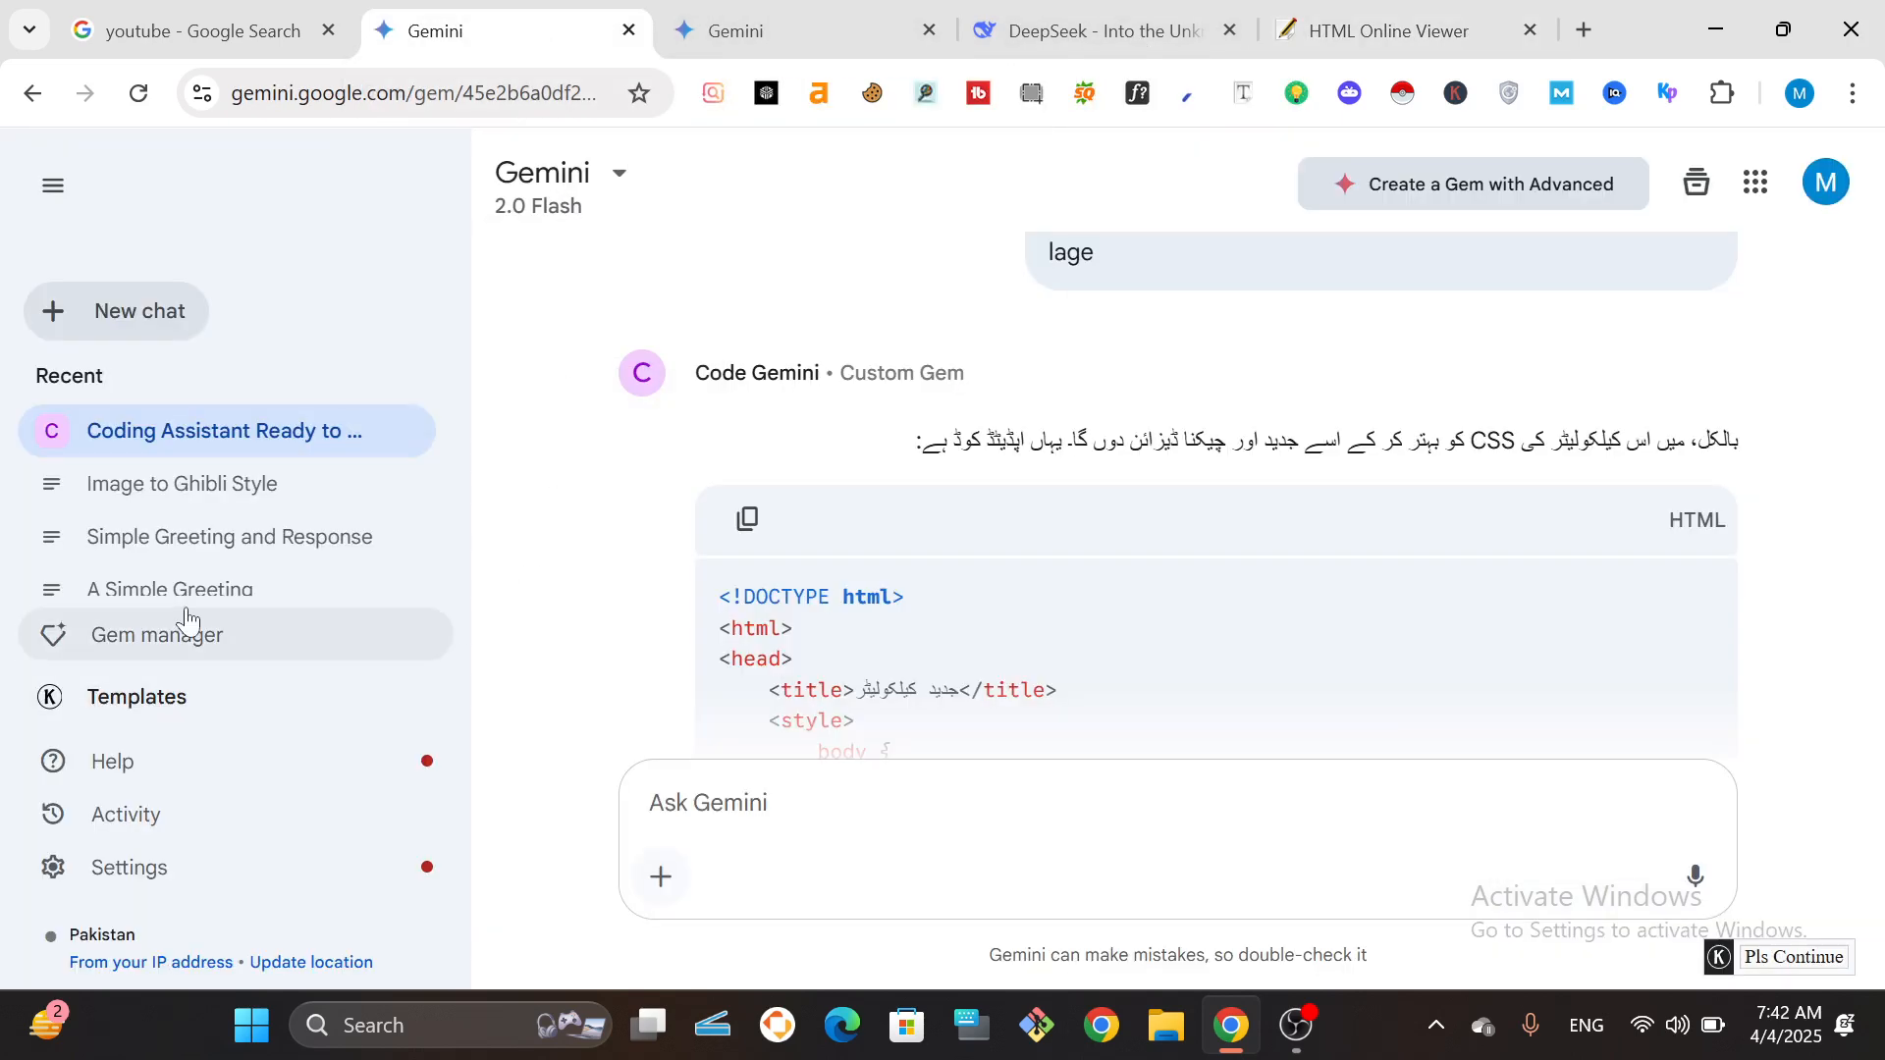
{"action": "left_click", "coordinate": [103, 652]}
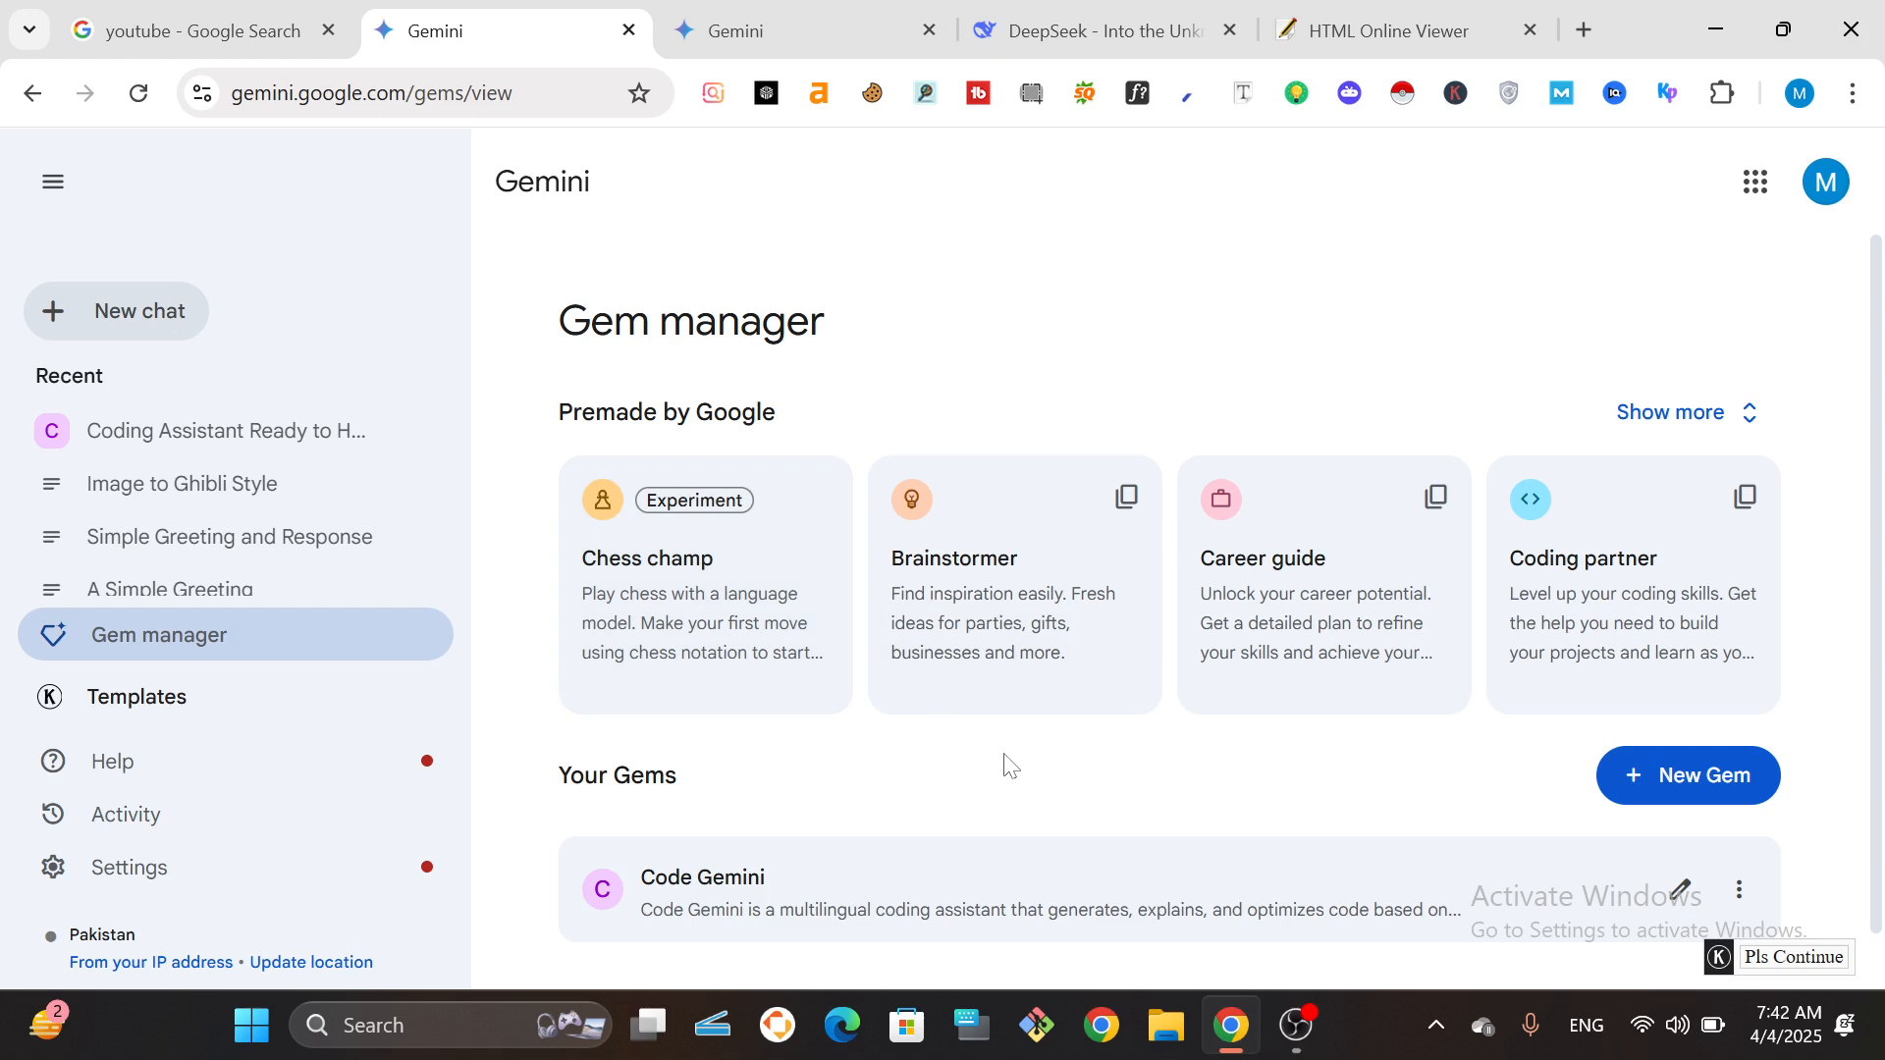
{"action": "scroll", "coordinate": [1688, 589], "scroll_direction": "down", "scroll_amount": 1}
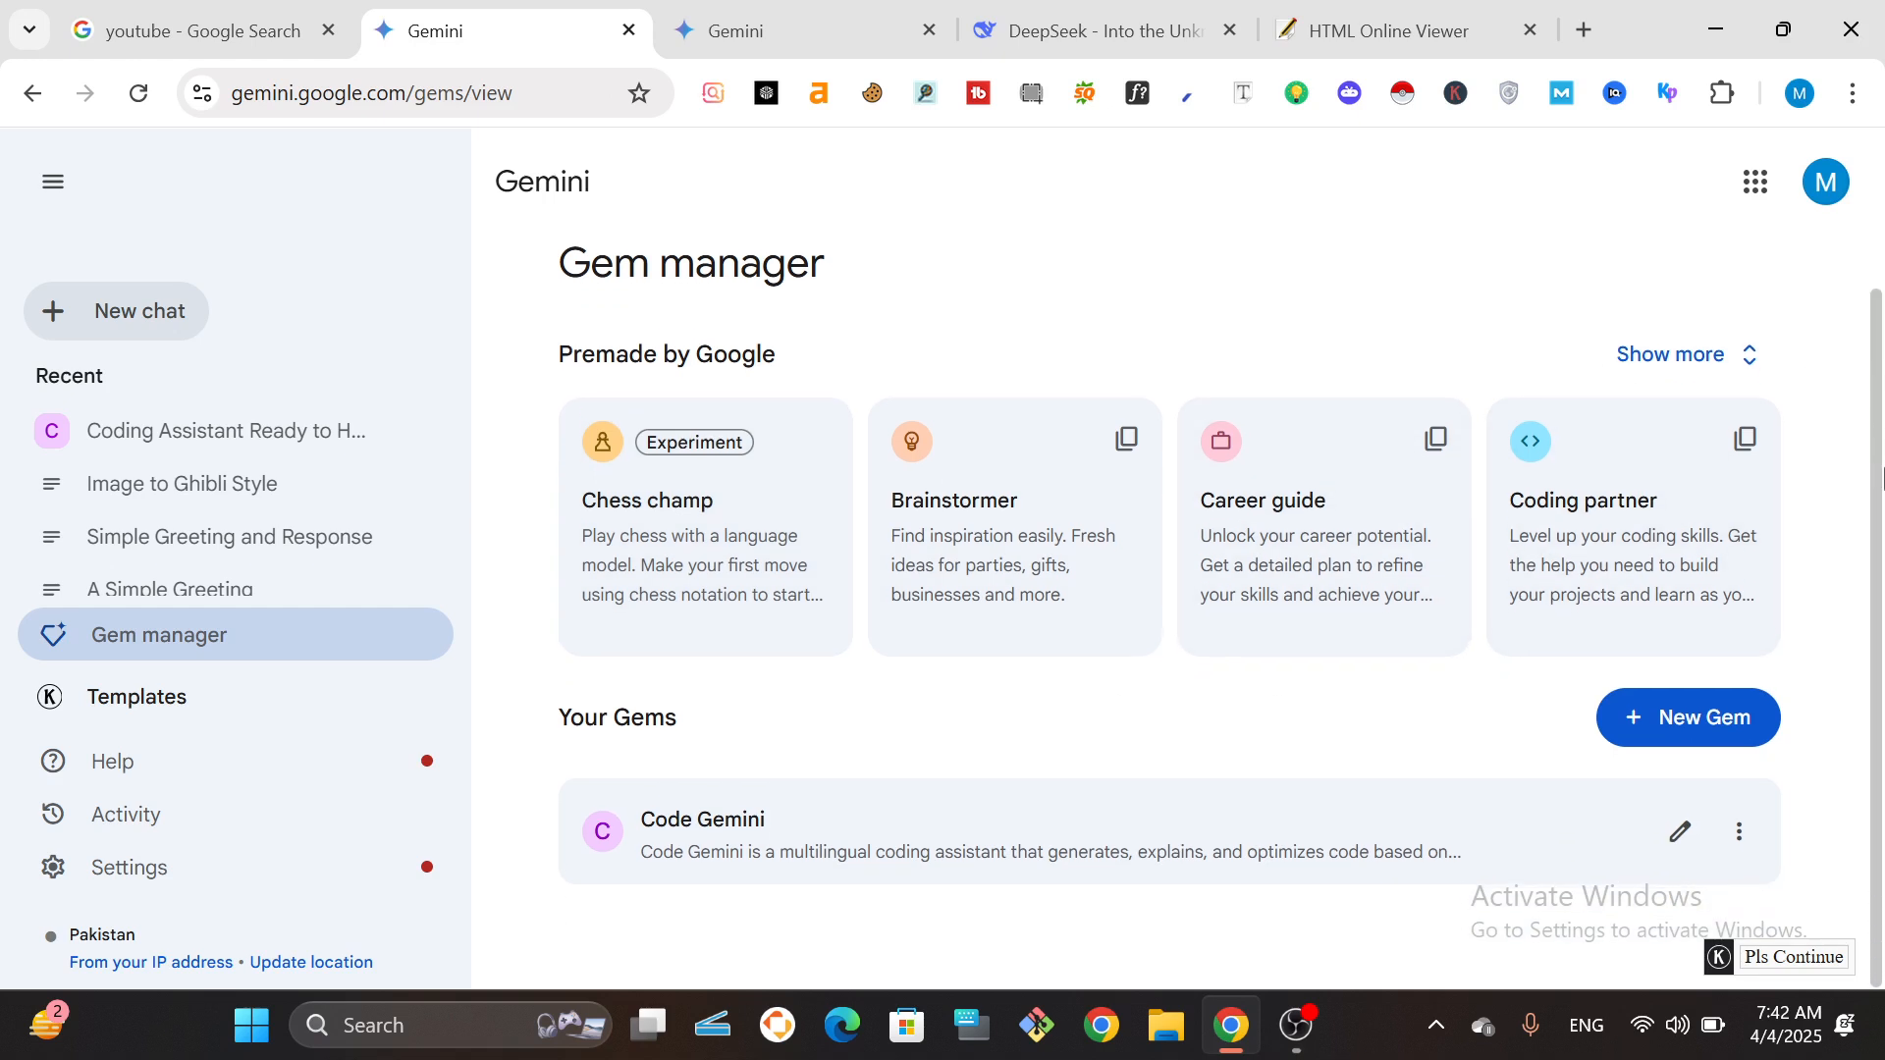
{"action": "left_click", "coordinate": [1679, 734]}
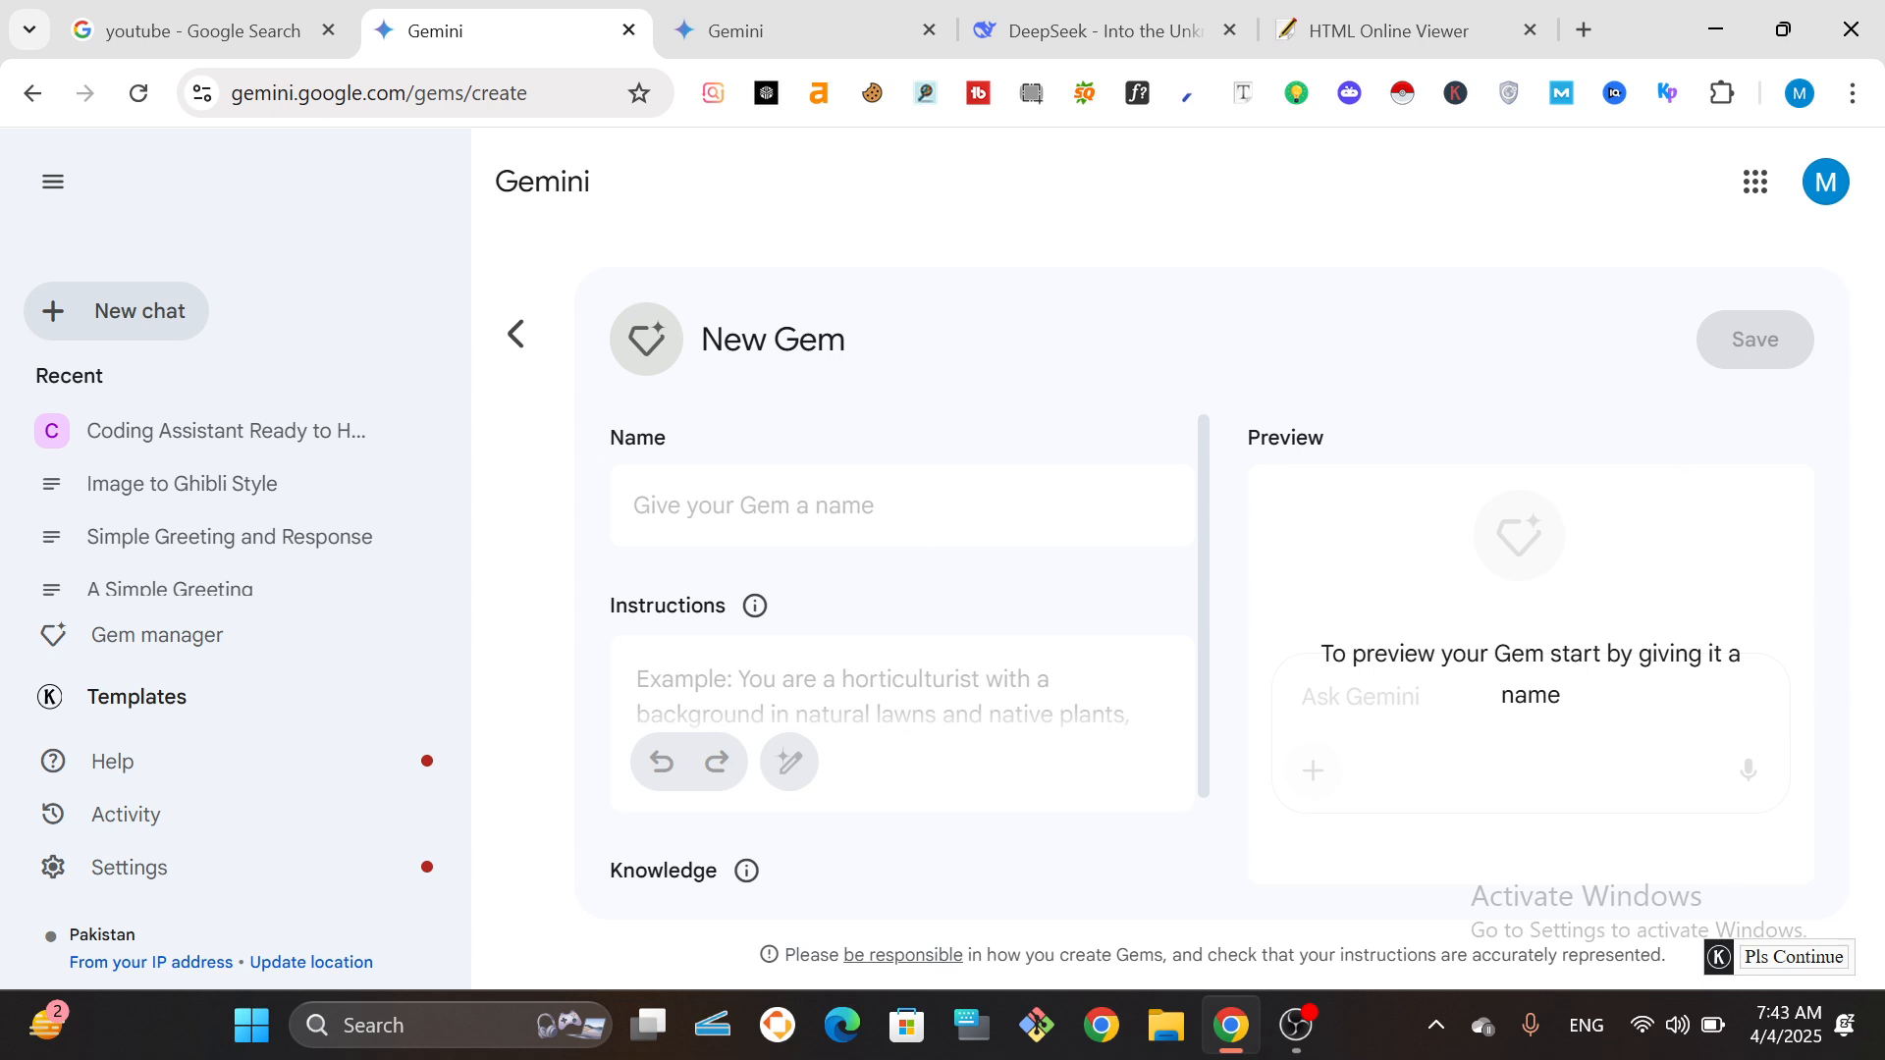
Name the new Gem "youtube Thumbnail".
{"action": "left_click", "coordinate": [982, 511]}
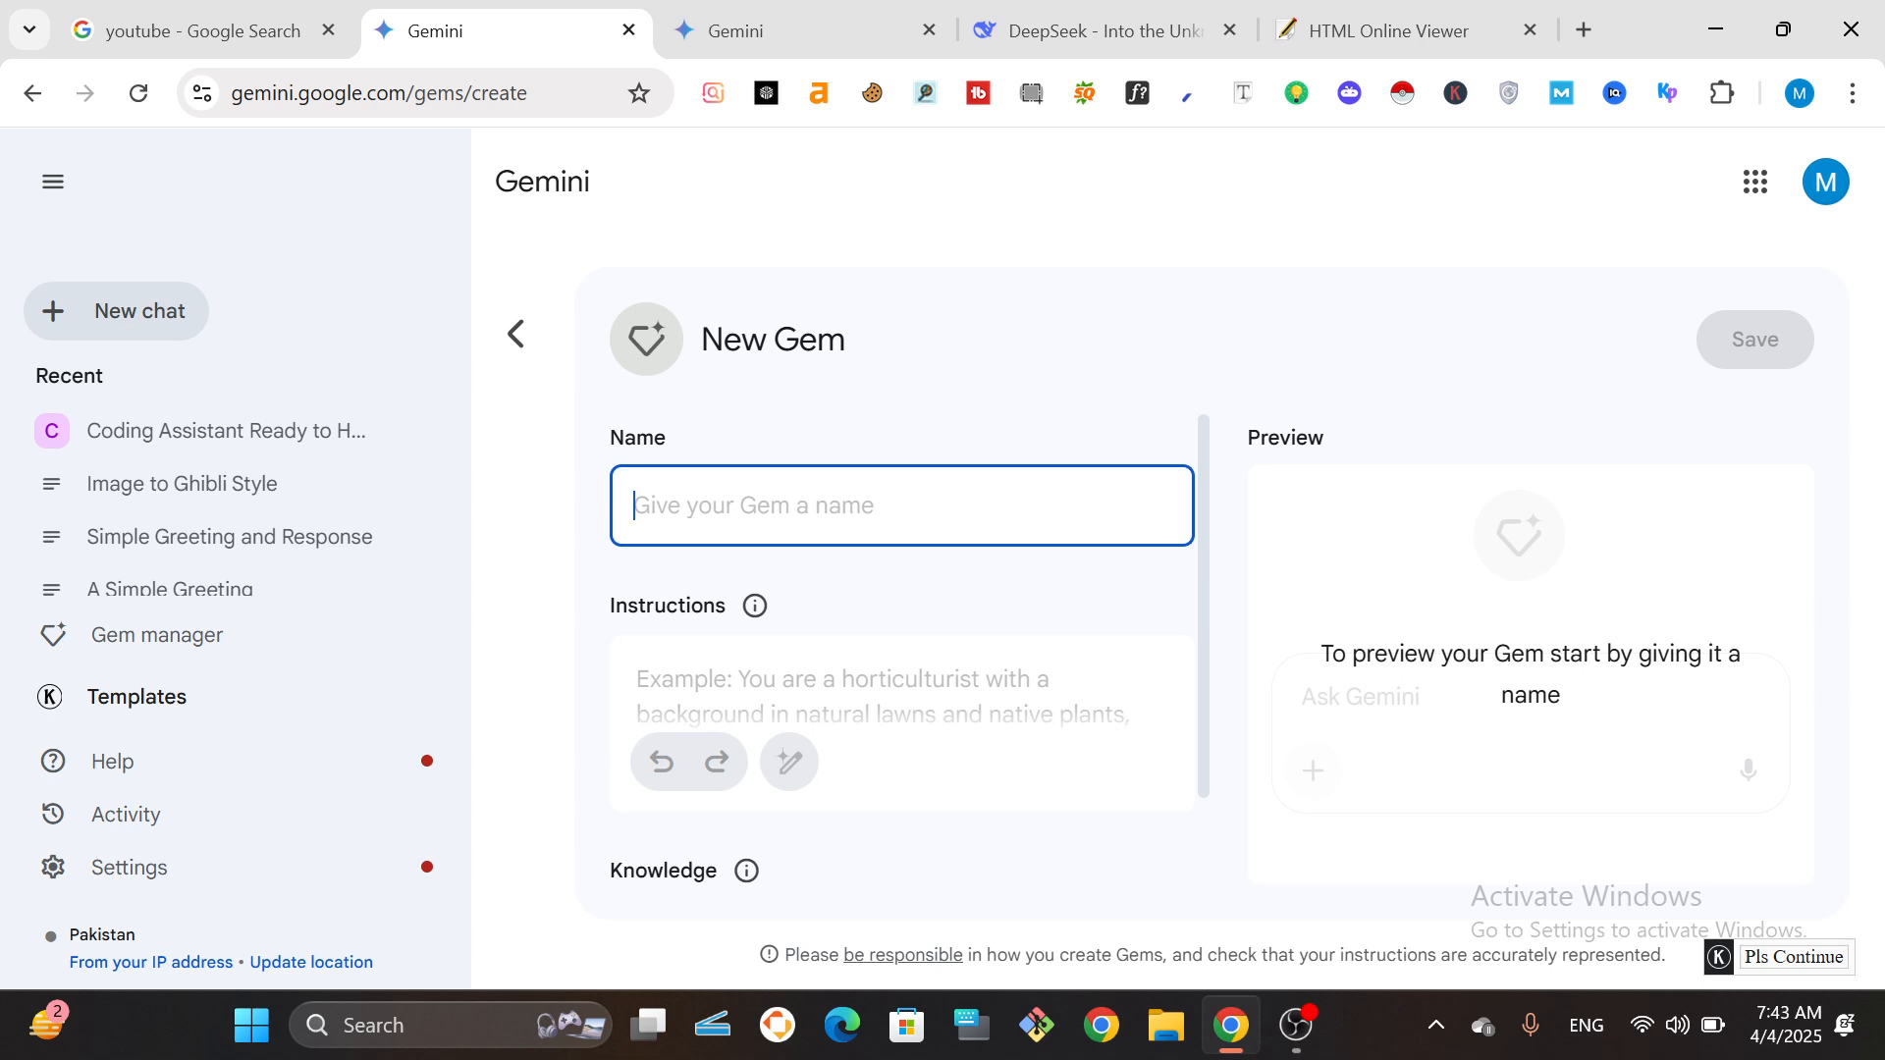
{"action": "type", "text": "i"}
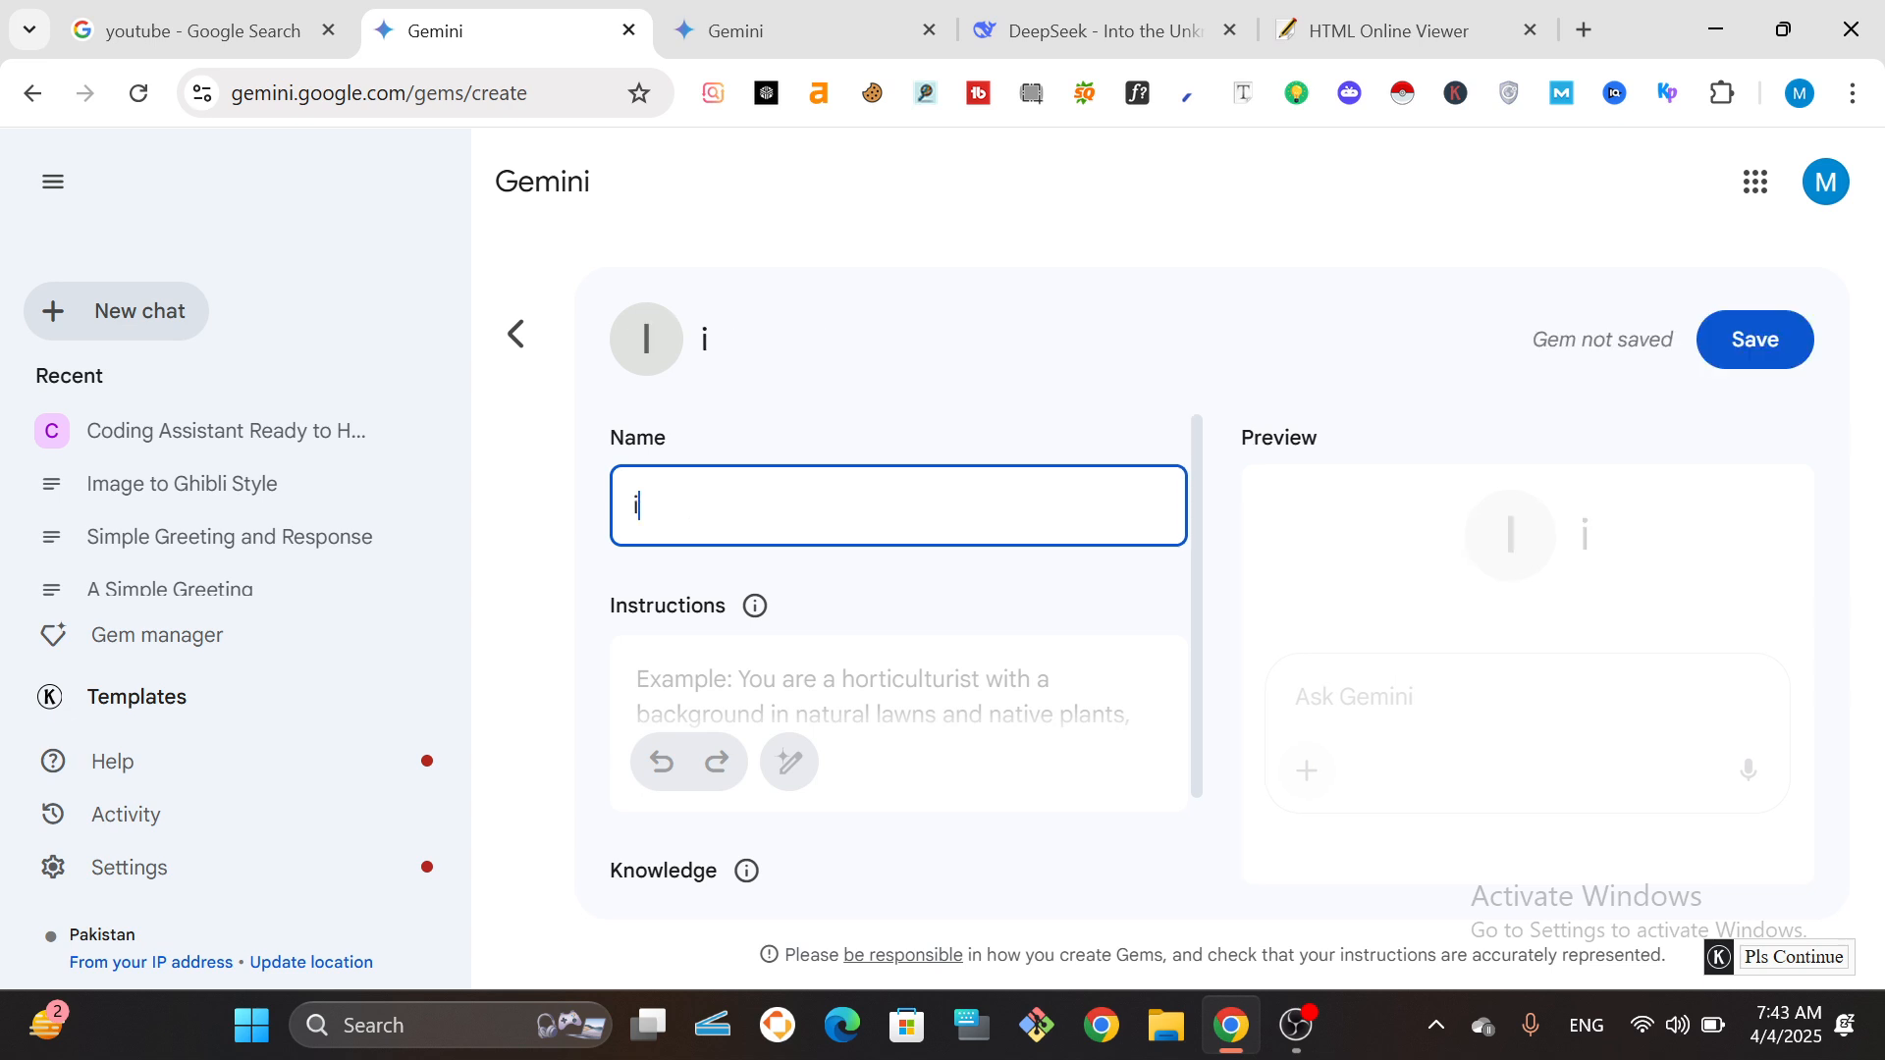
{"action": "key", "text": "BackSpace"}
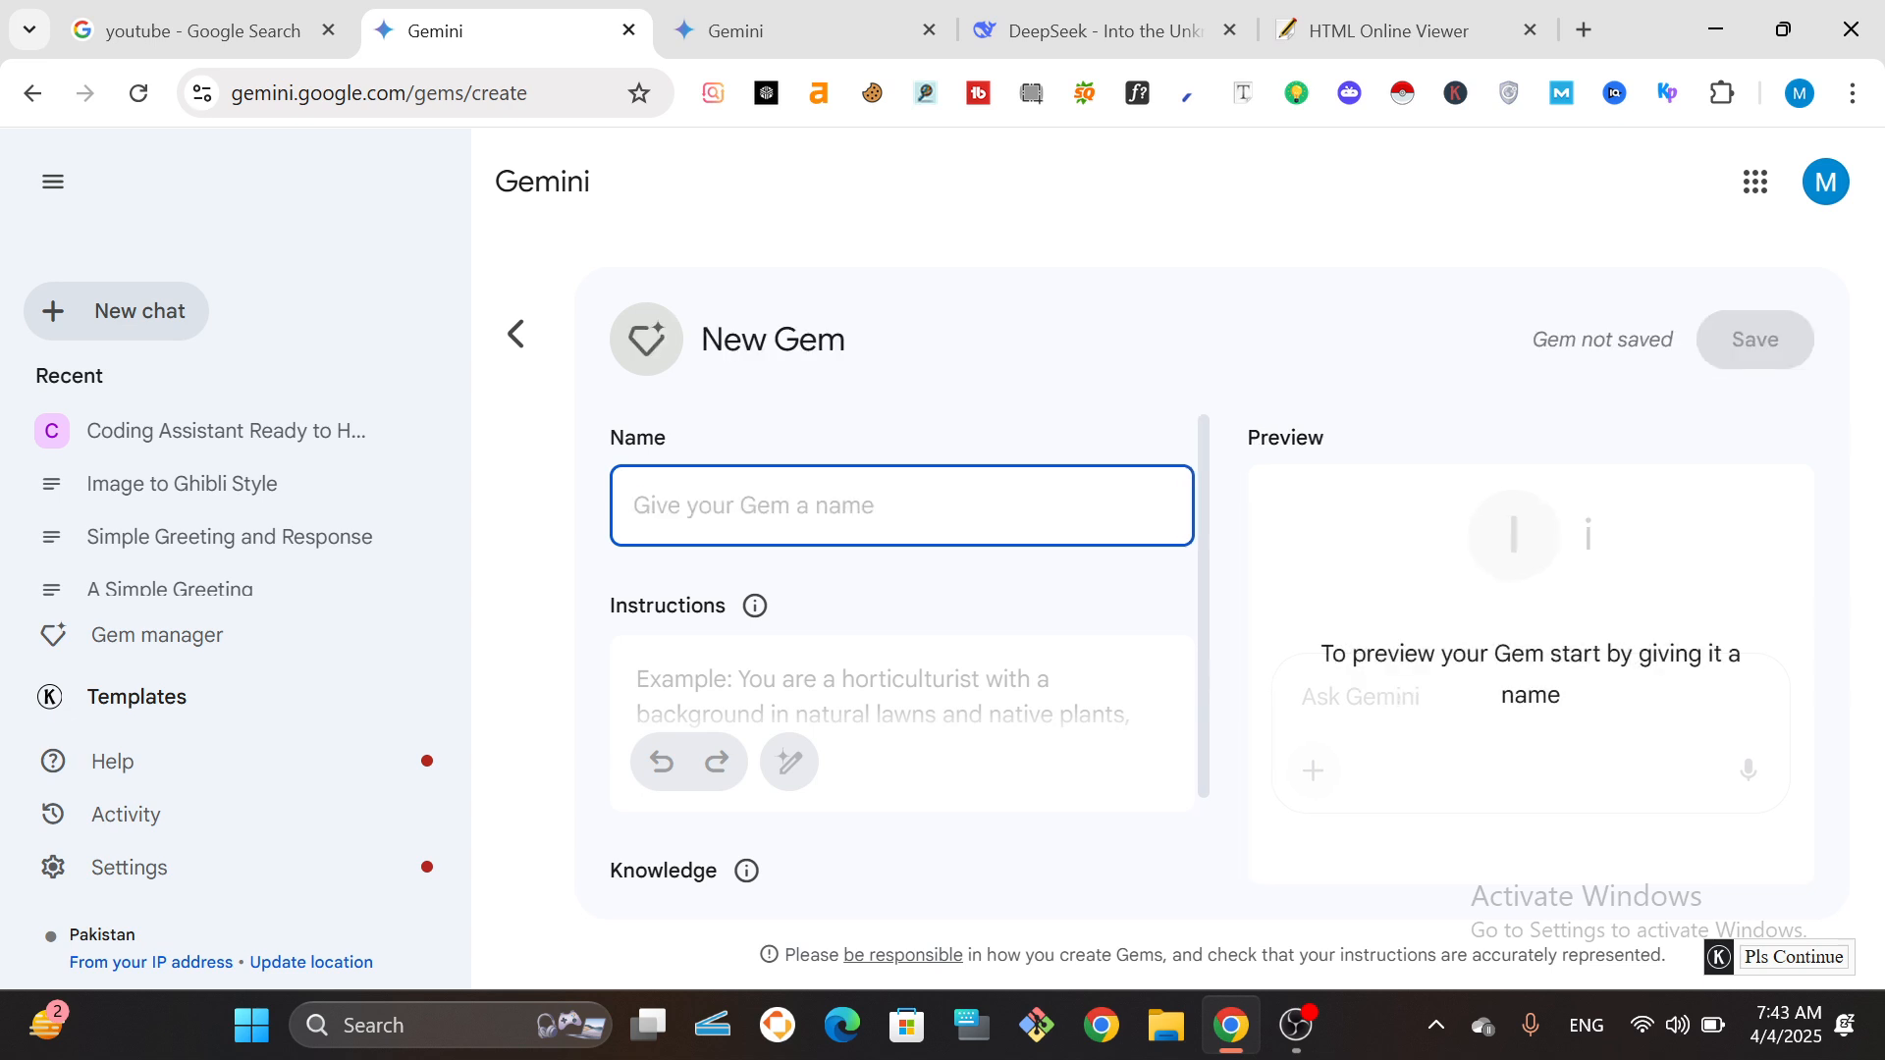
{"action": "type", "text": "youtube"}
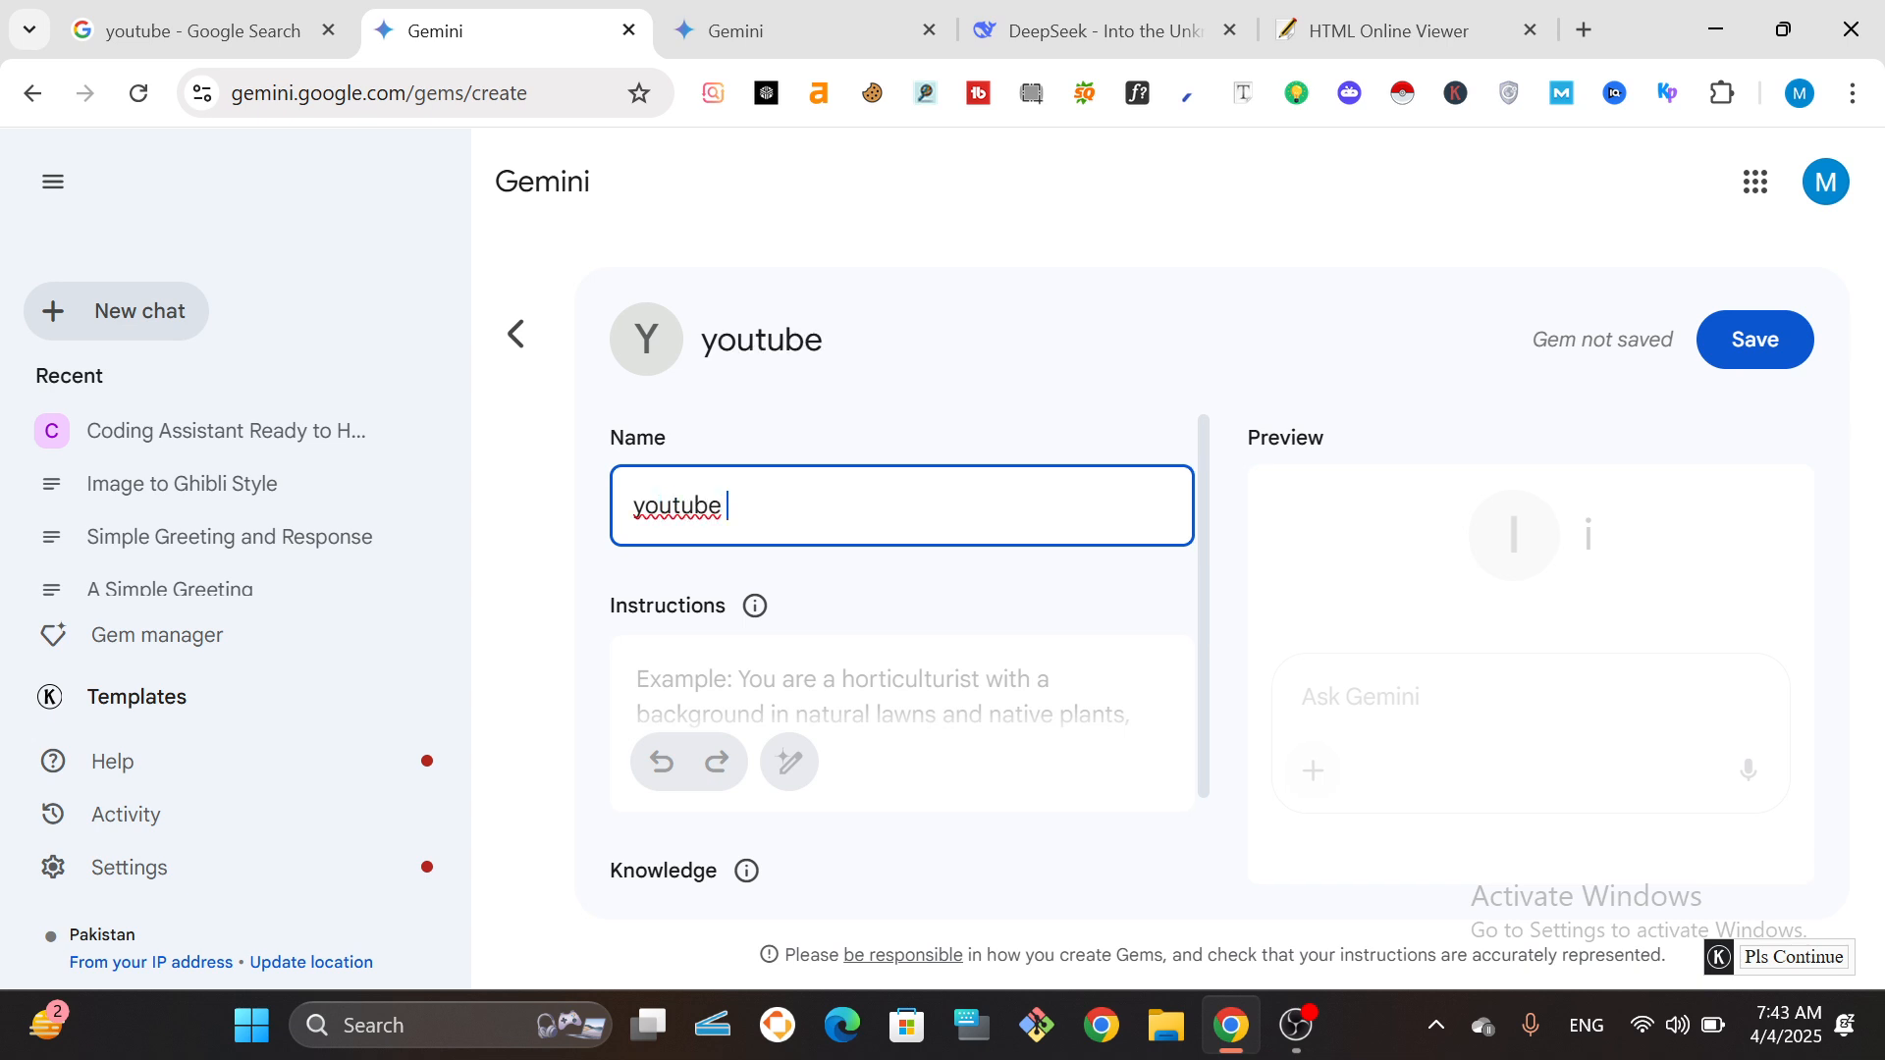
{"action": "type", "text": " Thumbnail"}
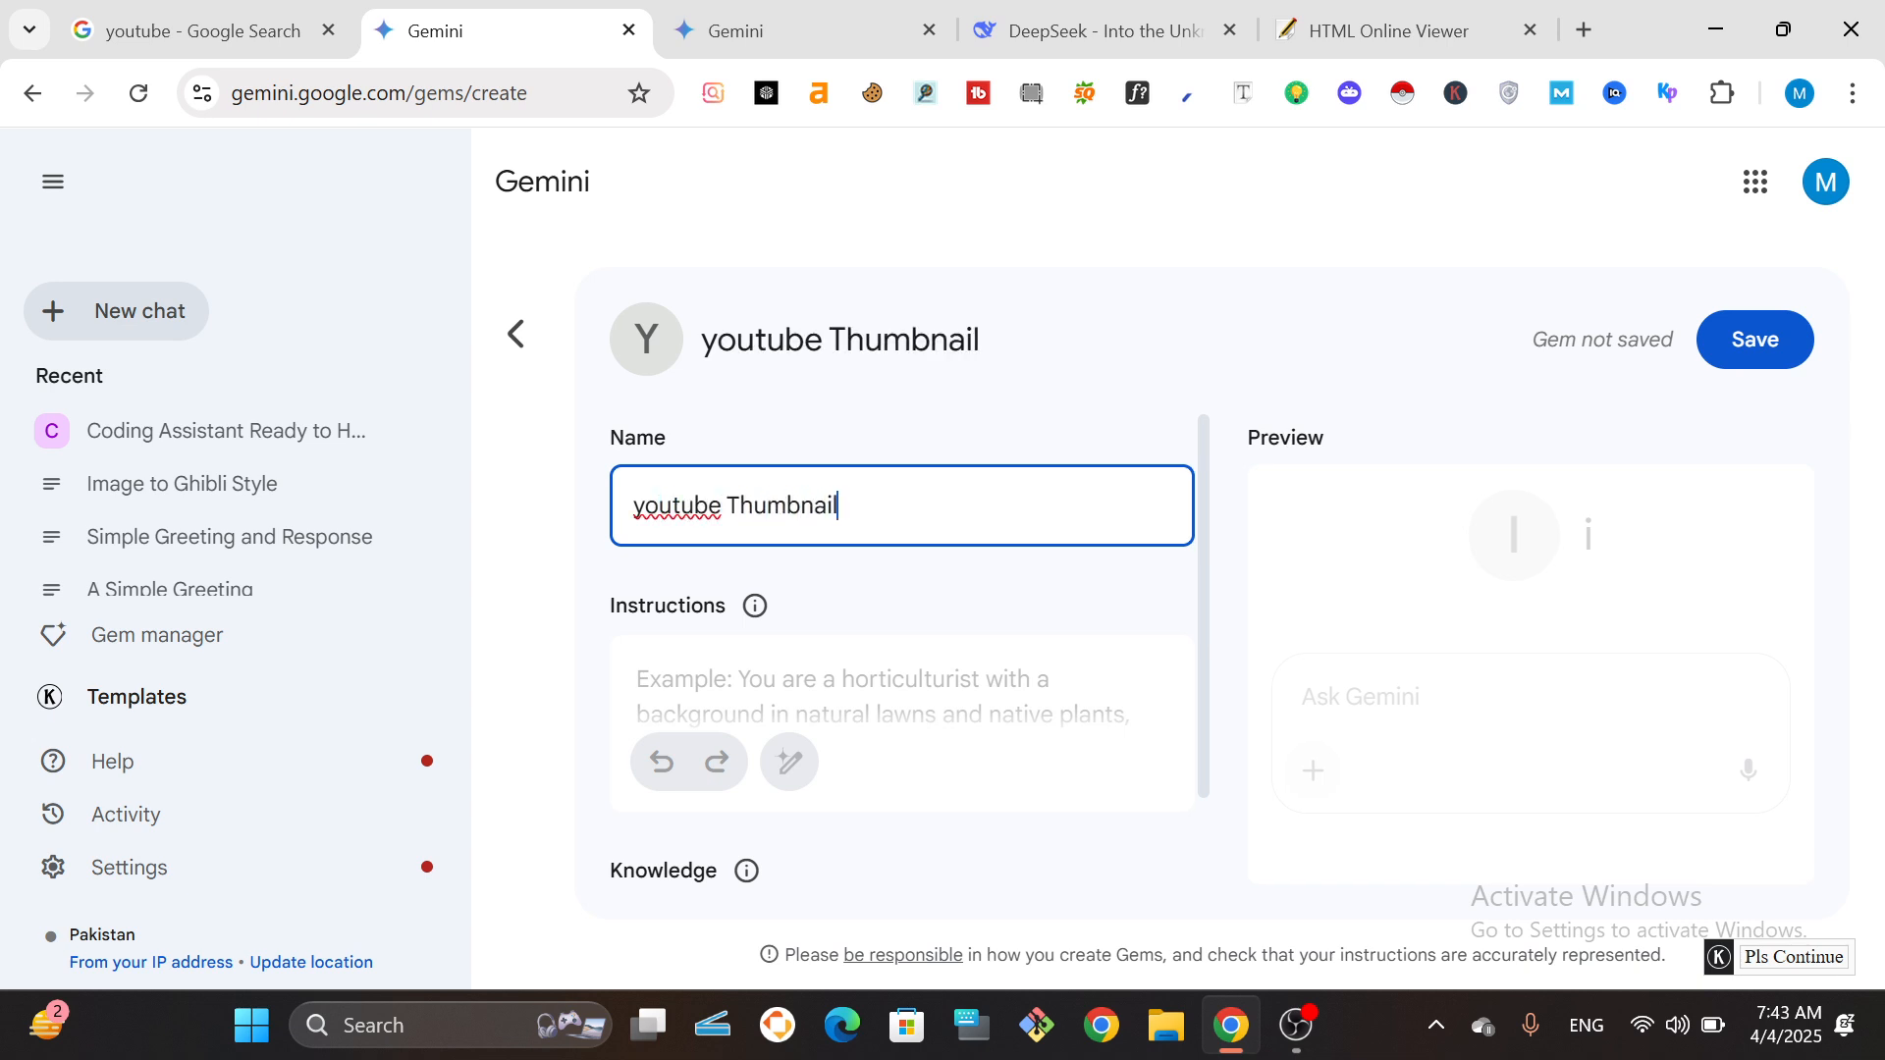
Complete and capitalize the new Gem's name so it reads "Youtube Thumbnail Prompt Generator".
{"action": "type", "text": " Prompt"}
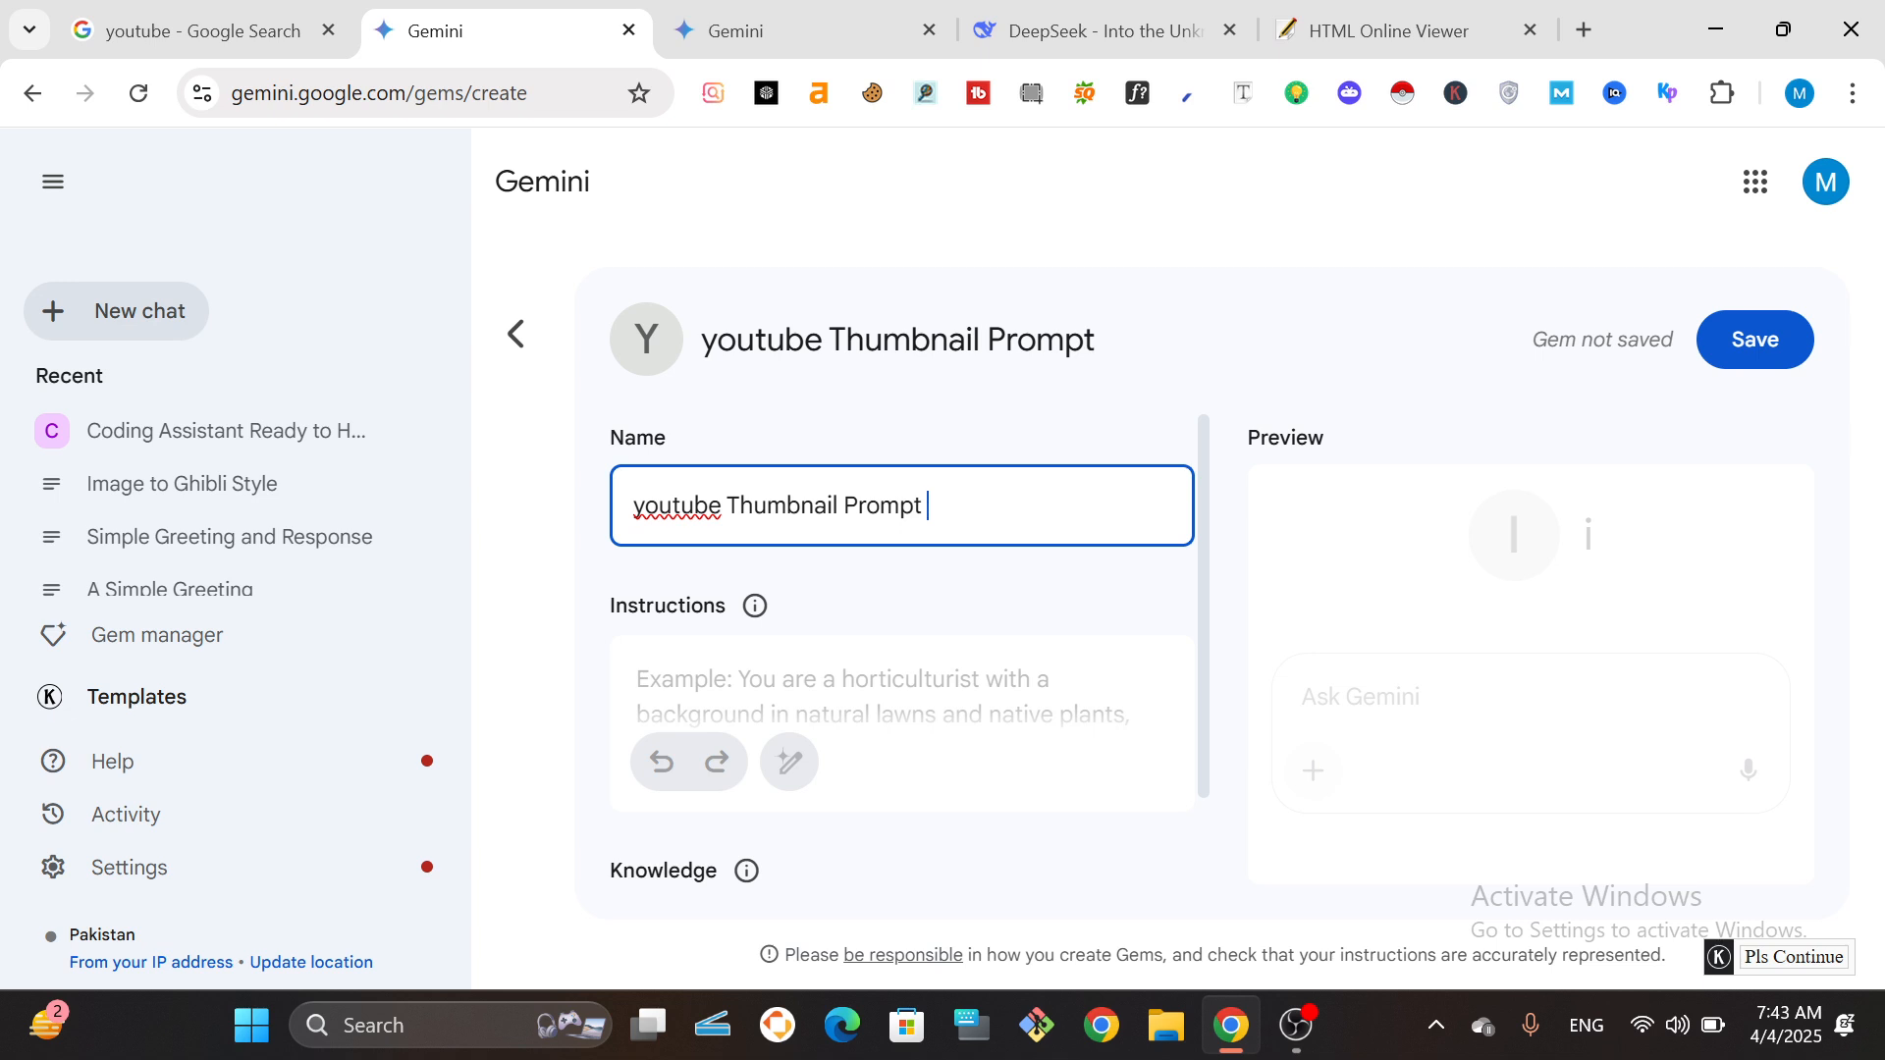
{"action": "type", "text": " Generato"}
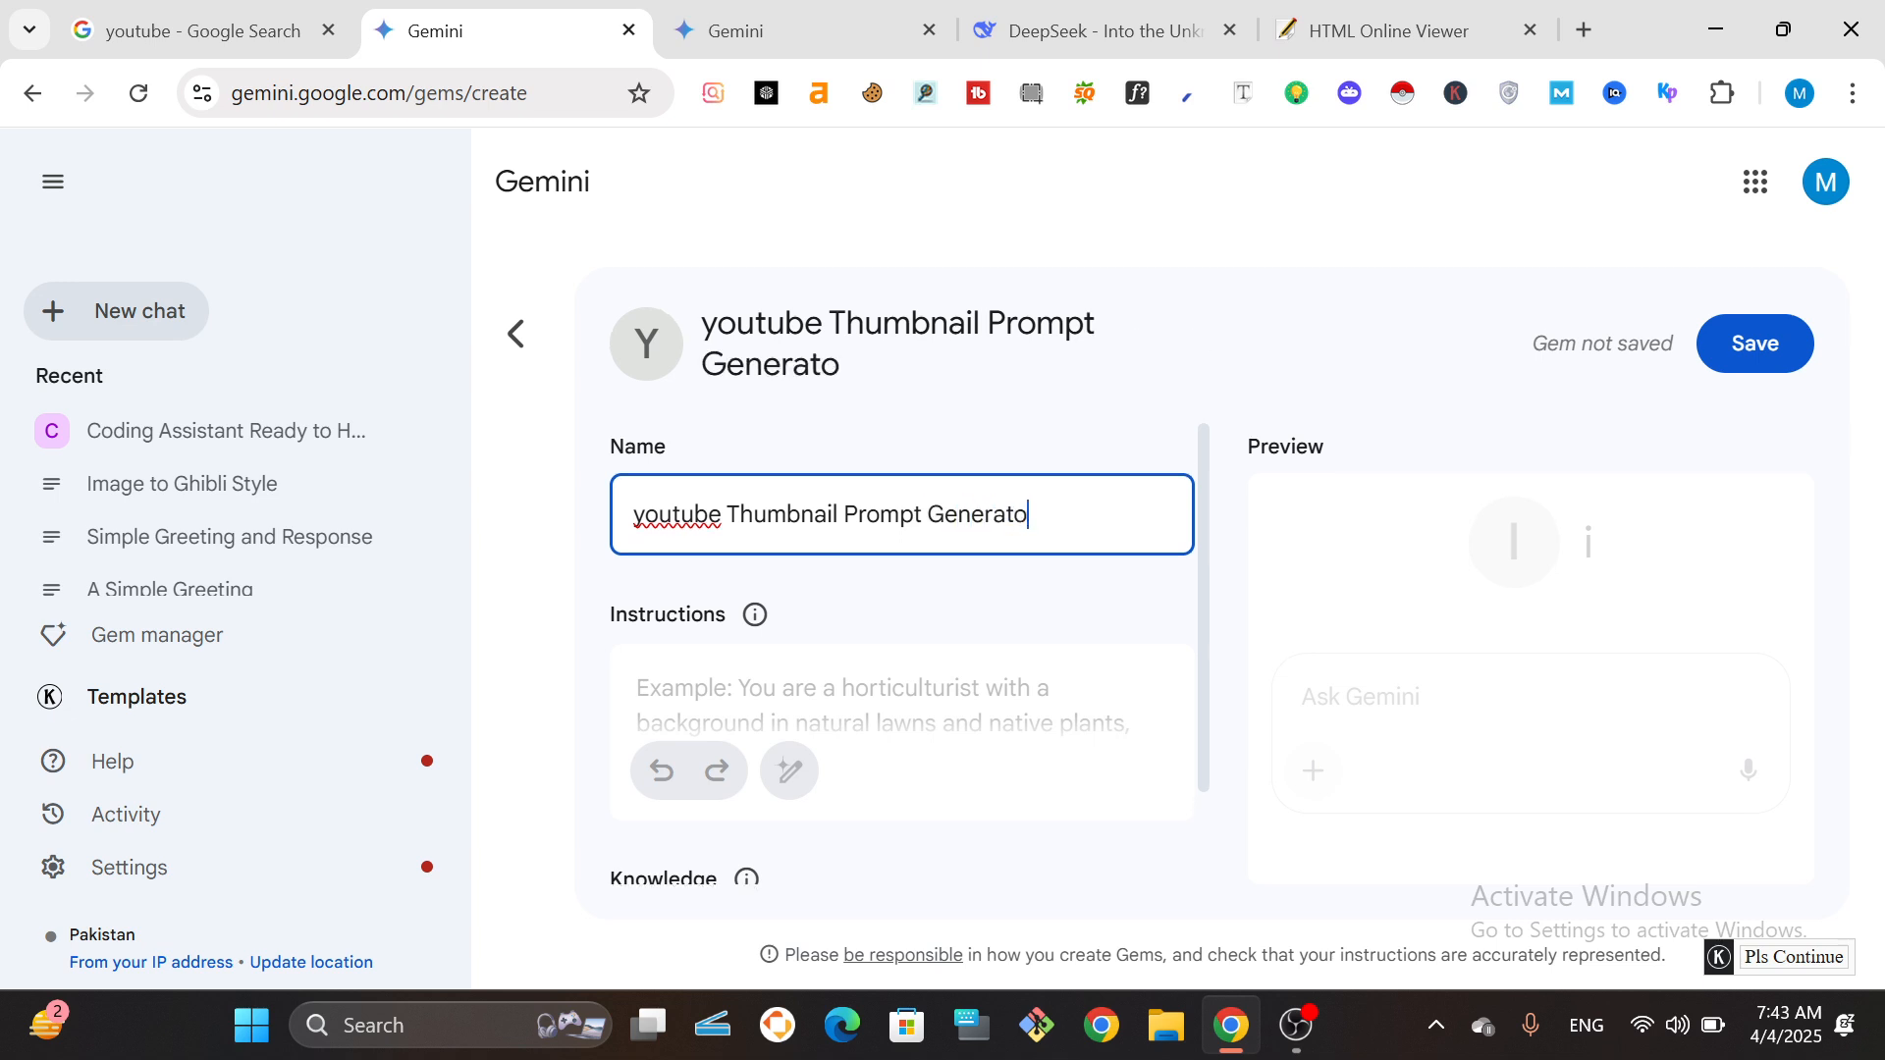
{"action": "type", "text": "r"}
{"action": "left_click", "coordinate": [645, 514]}
{"action": "key", "text": "BackSpace"}
{"action": "type", "text": "Y"}
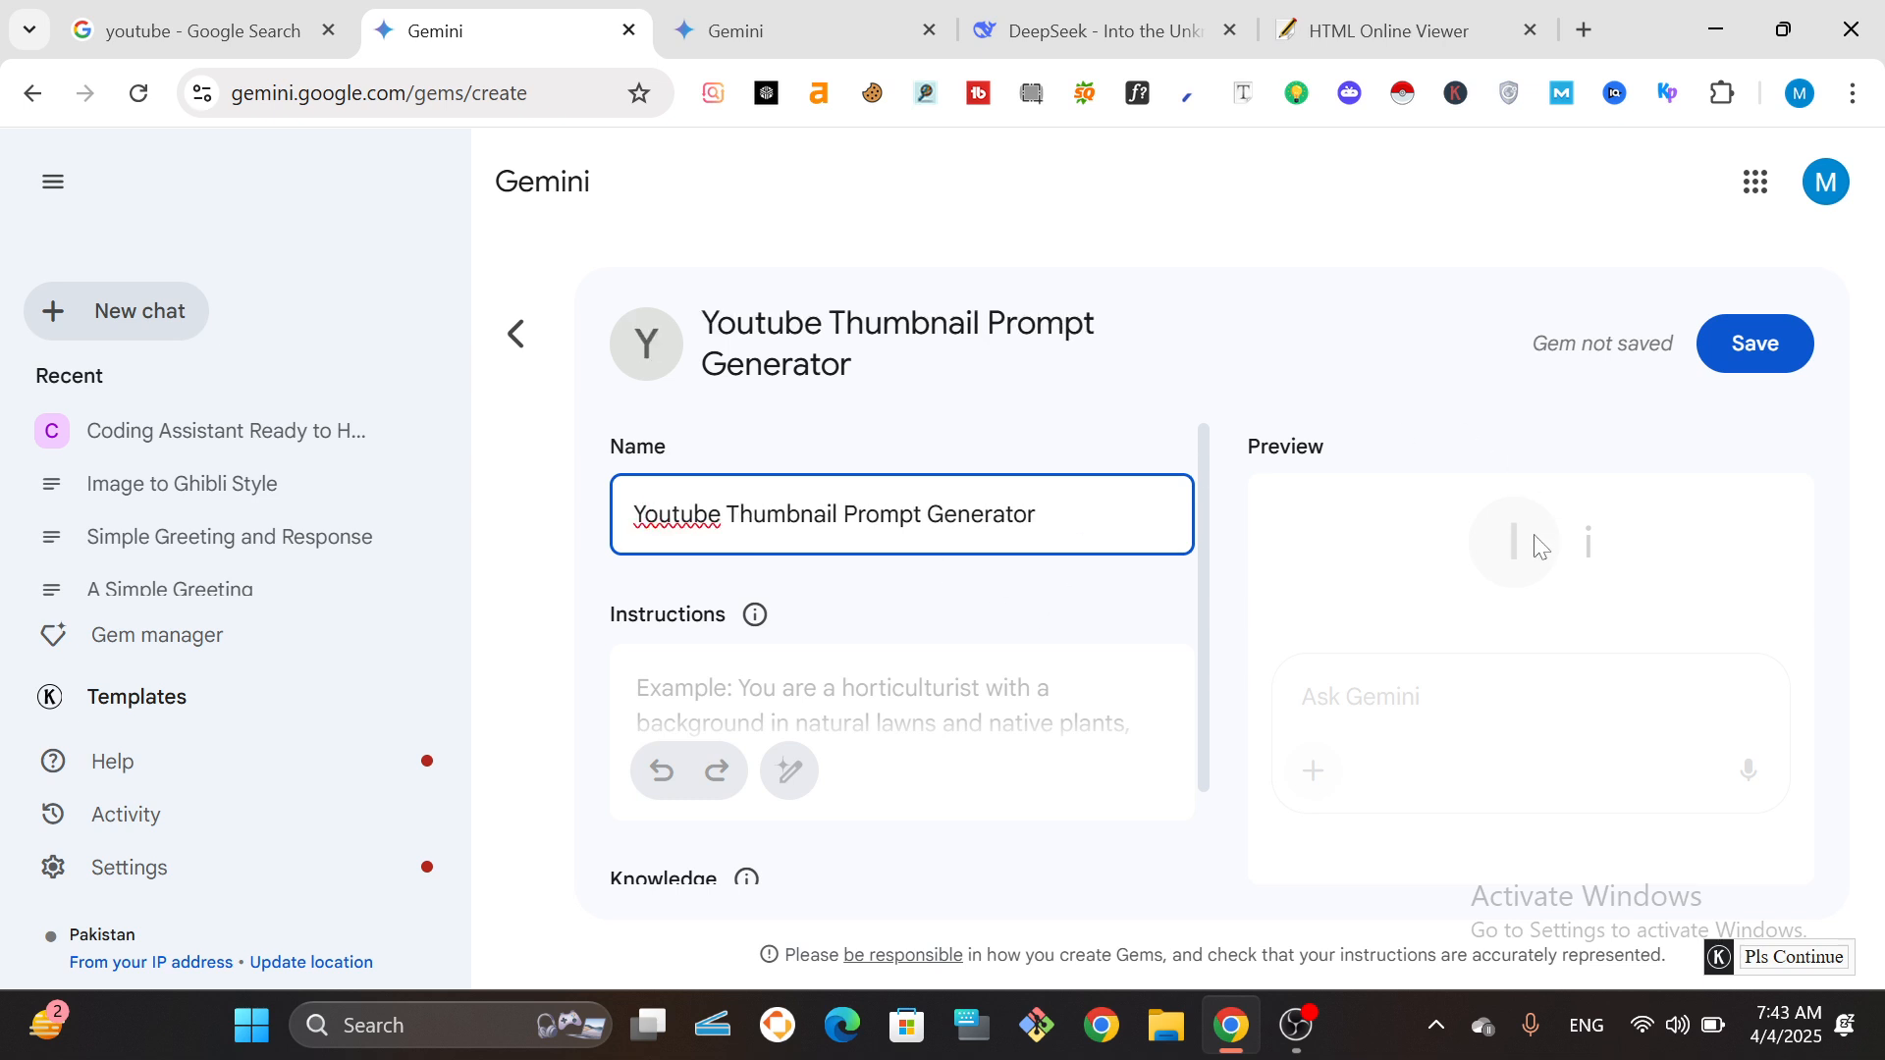
{"action": "left_click", "coordinate": [1510, 550]}
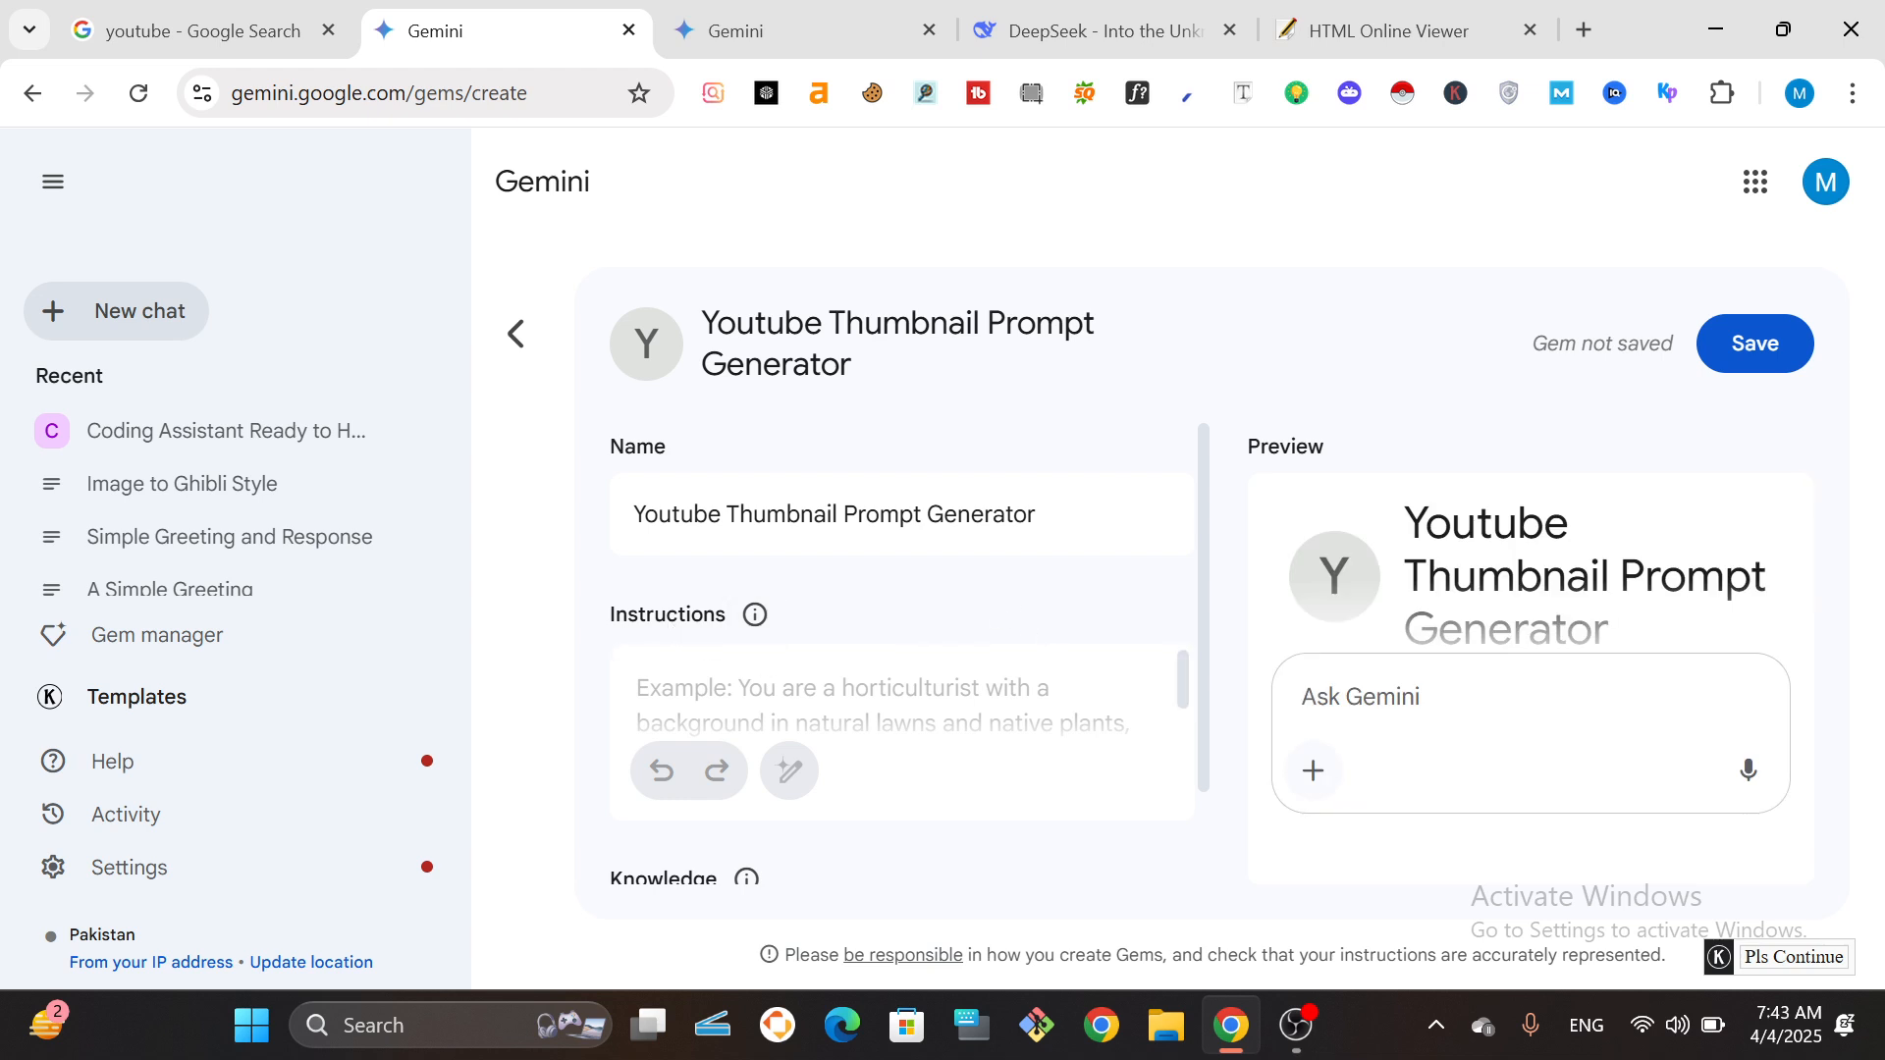
Begin the Gem's instructions with "jub bhi mn tumhen hi kroon to to mujhe".
{"action": "left_click", "coordinate": [731, 693]}
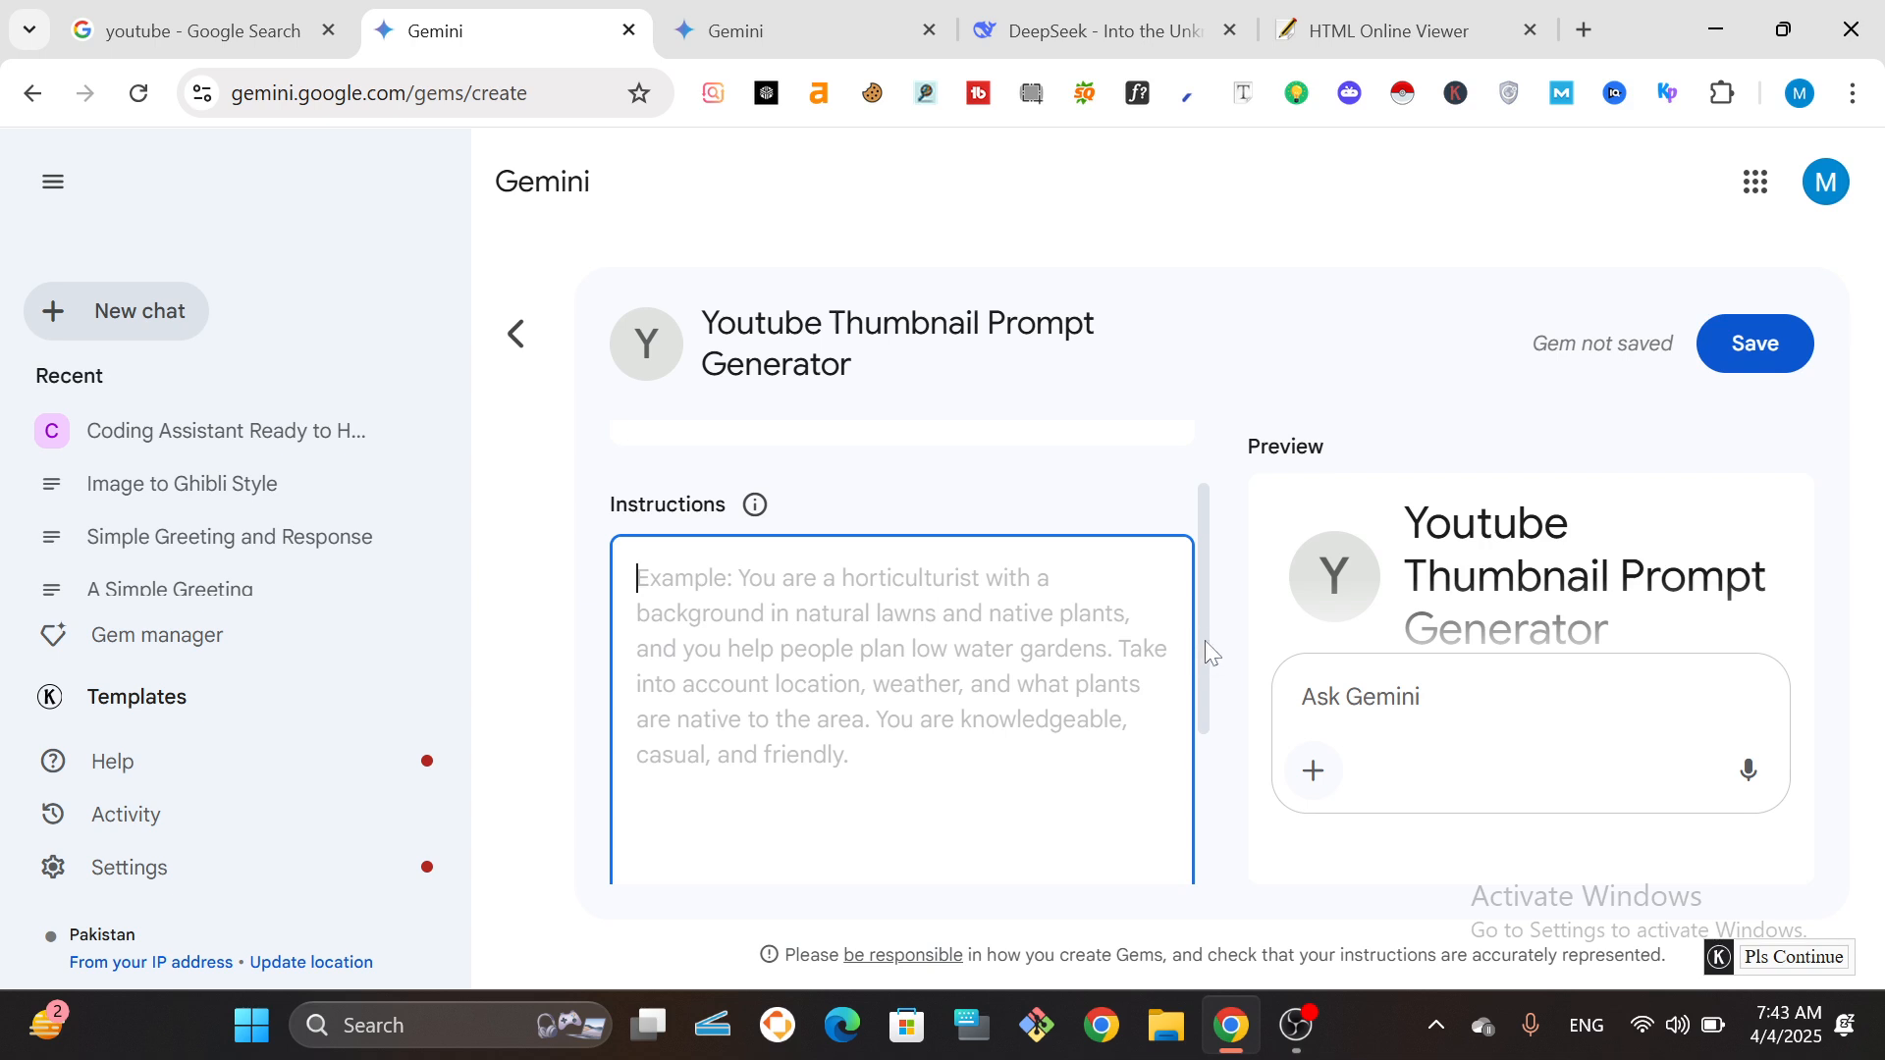
{"action": "mouse_move", "coordinate": [1206, 642]}
{"action": "left_mouse_down"}
{"action": "mouse_move", "coordinate": [1210, 691]}
{"action": "mouse_move", "coordinate": [1209, 674]}
{"action": "left_mouse_up"}
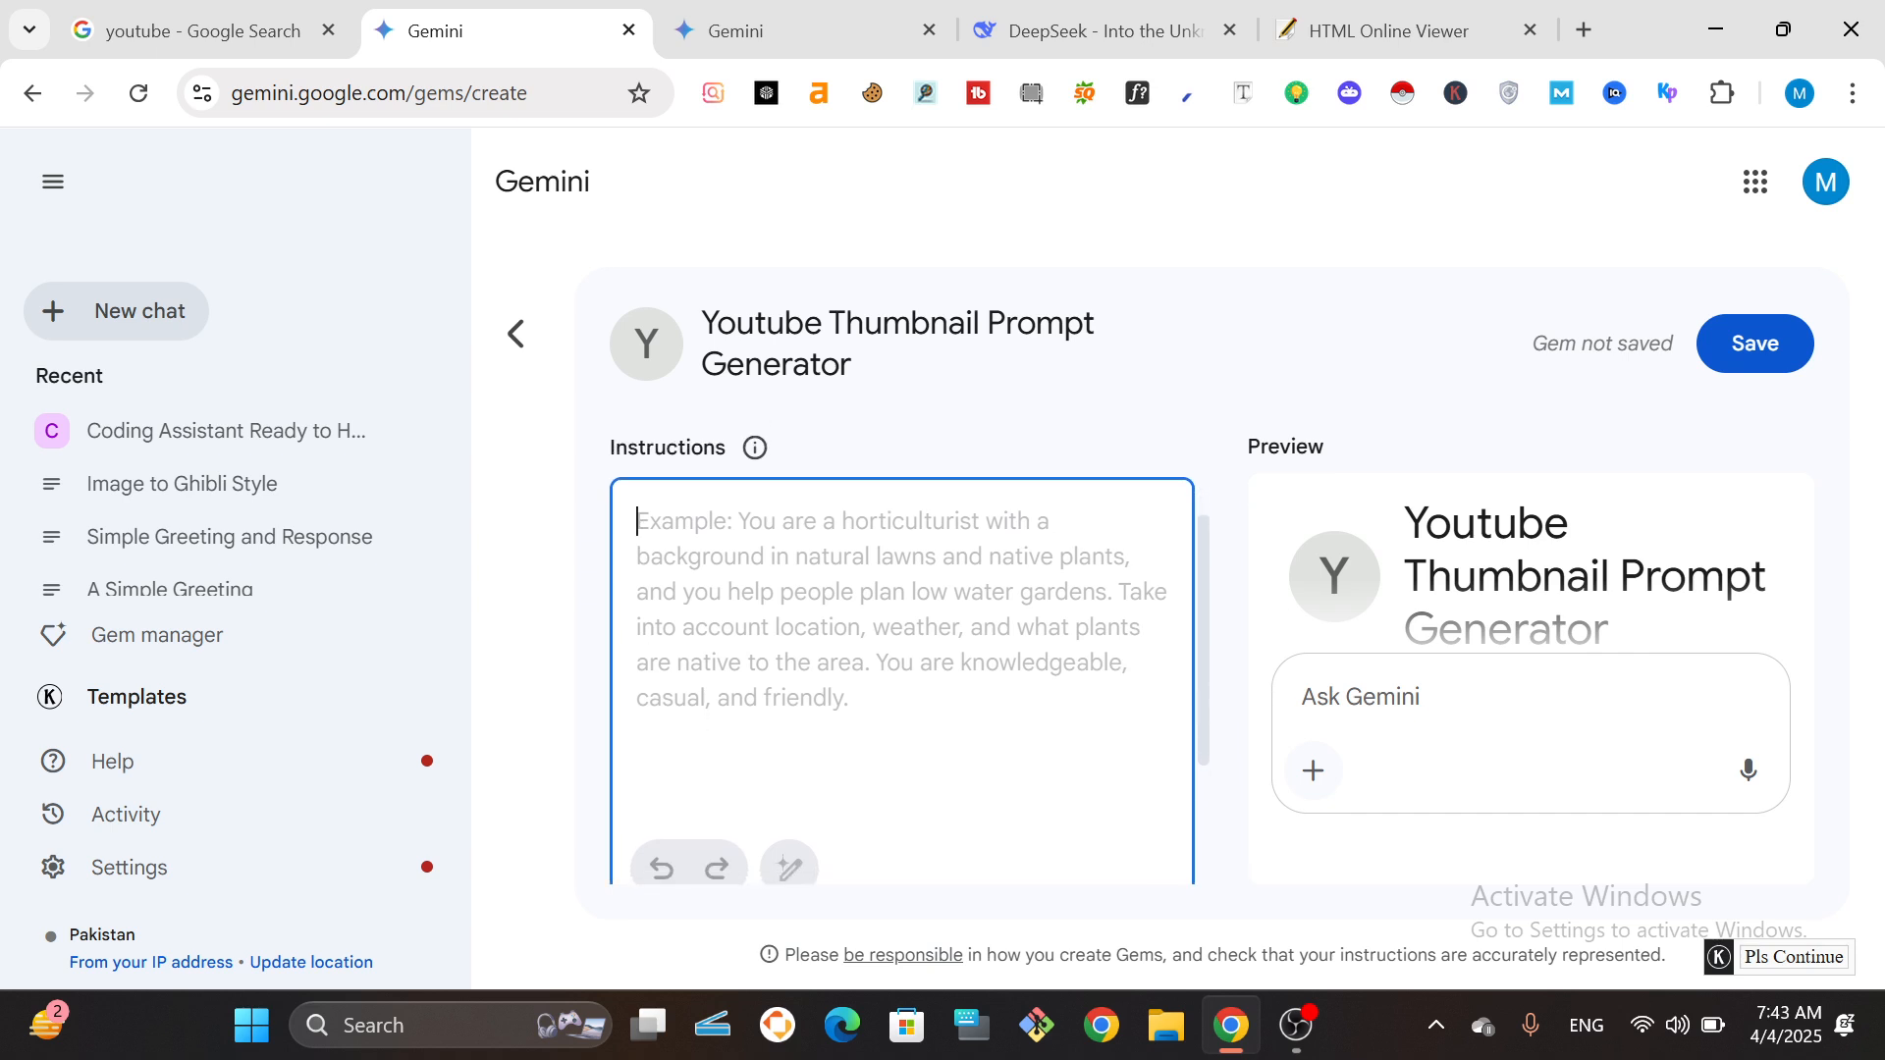
{"action": "type", "text": "k"}
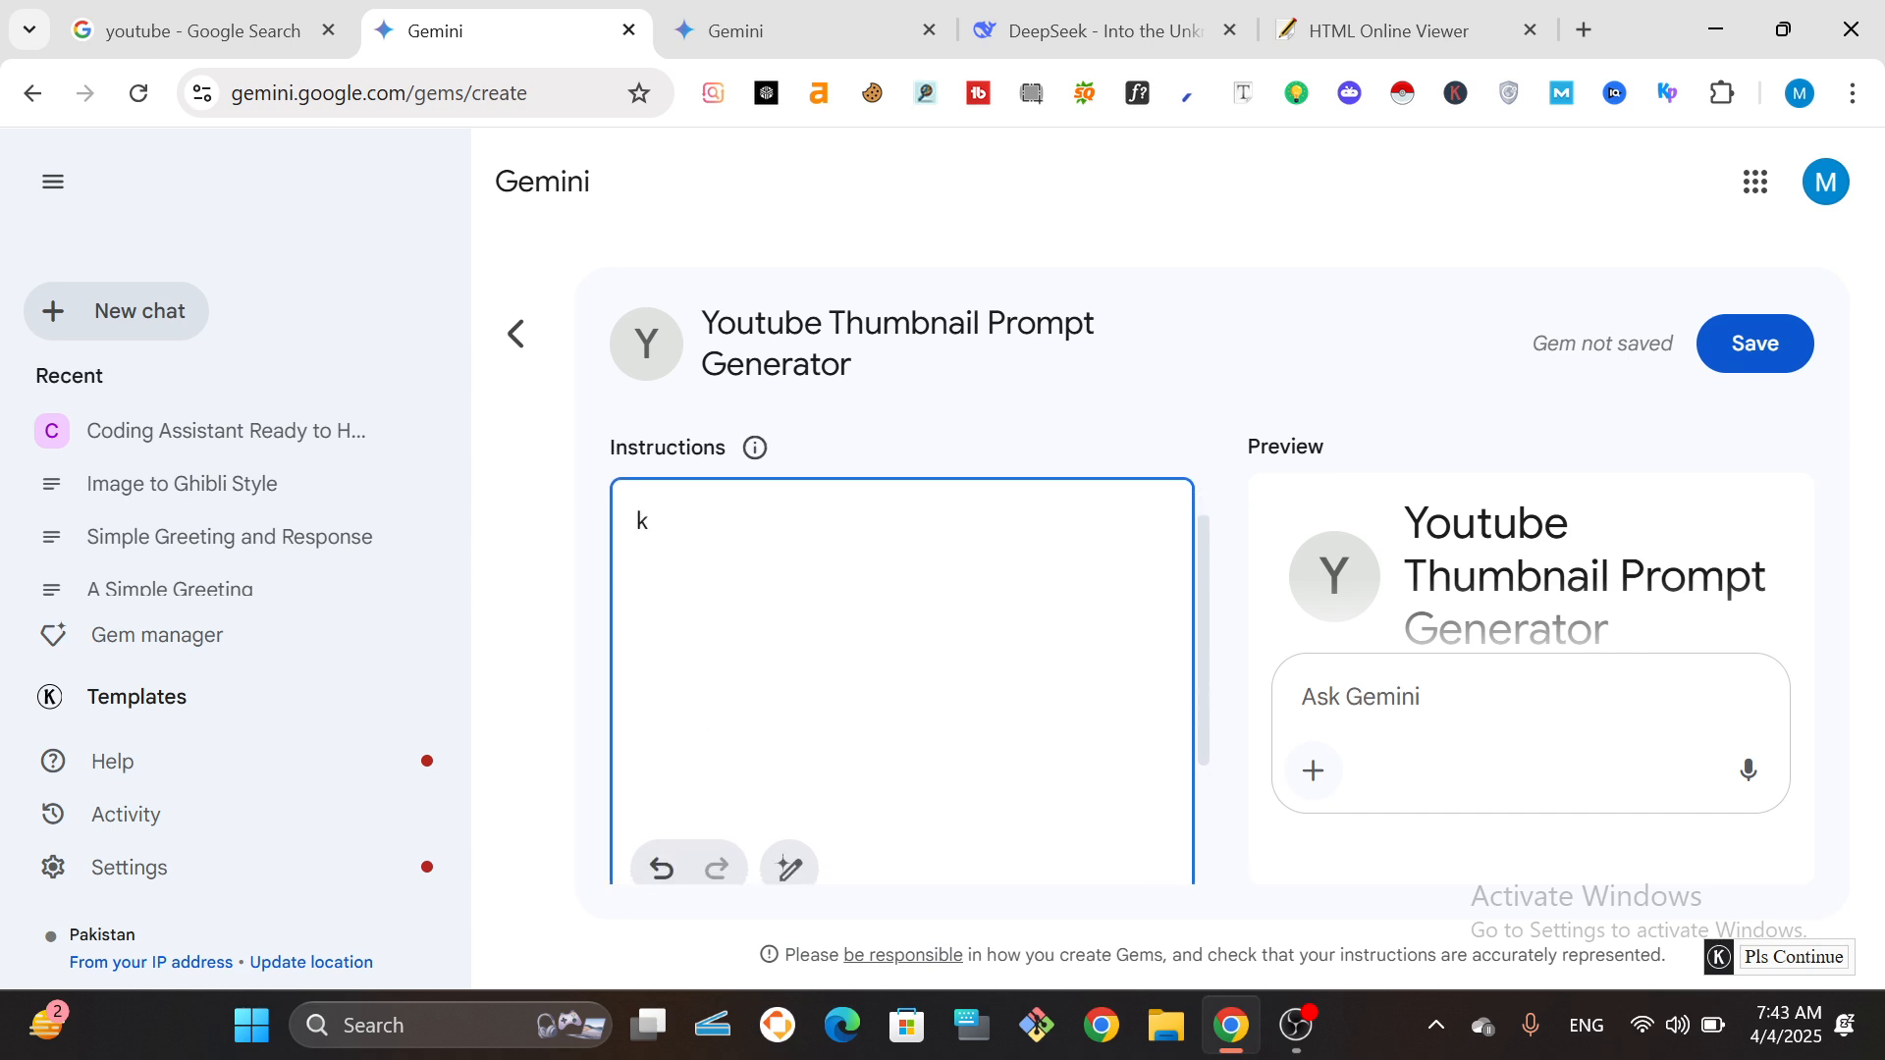
{"action": "key", "text": "BackSpace"}
{"action": "type", "text": "jub bhi mn tumhen high"}
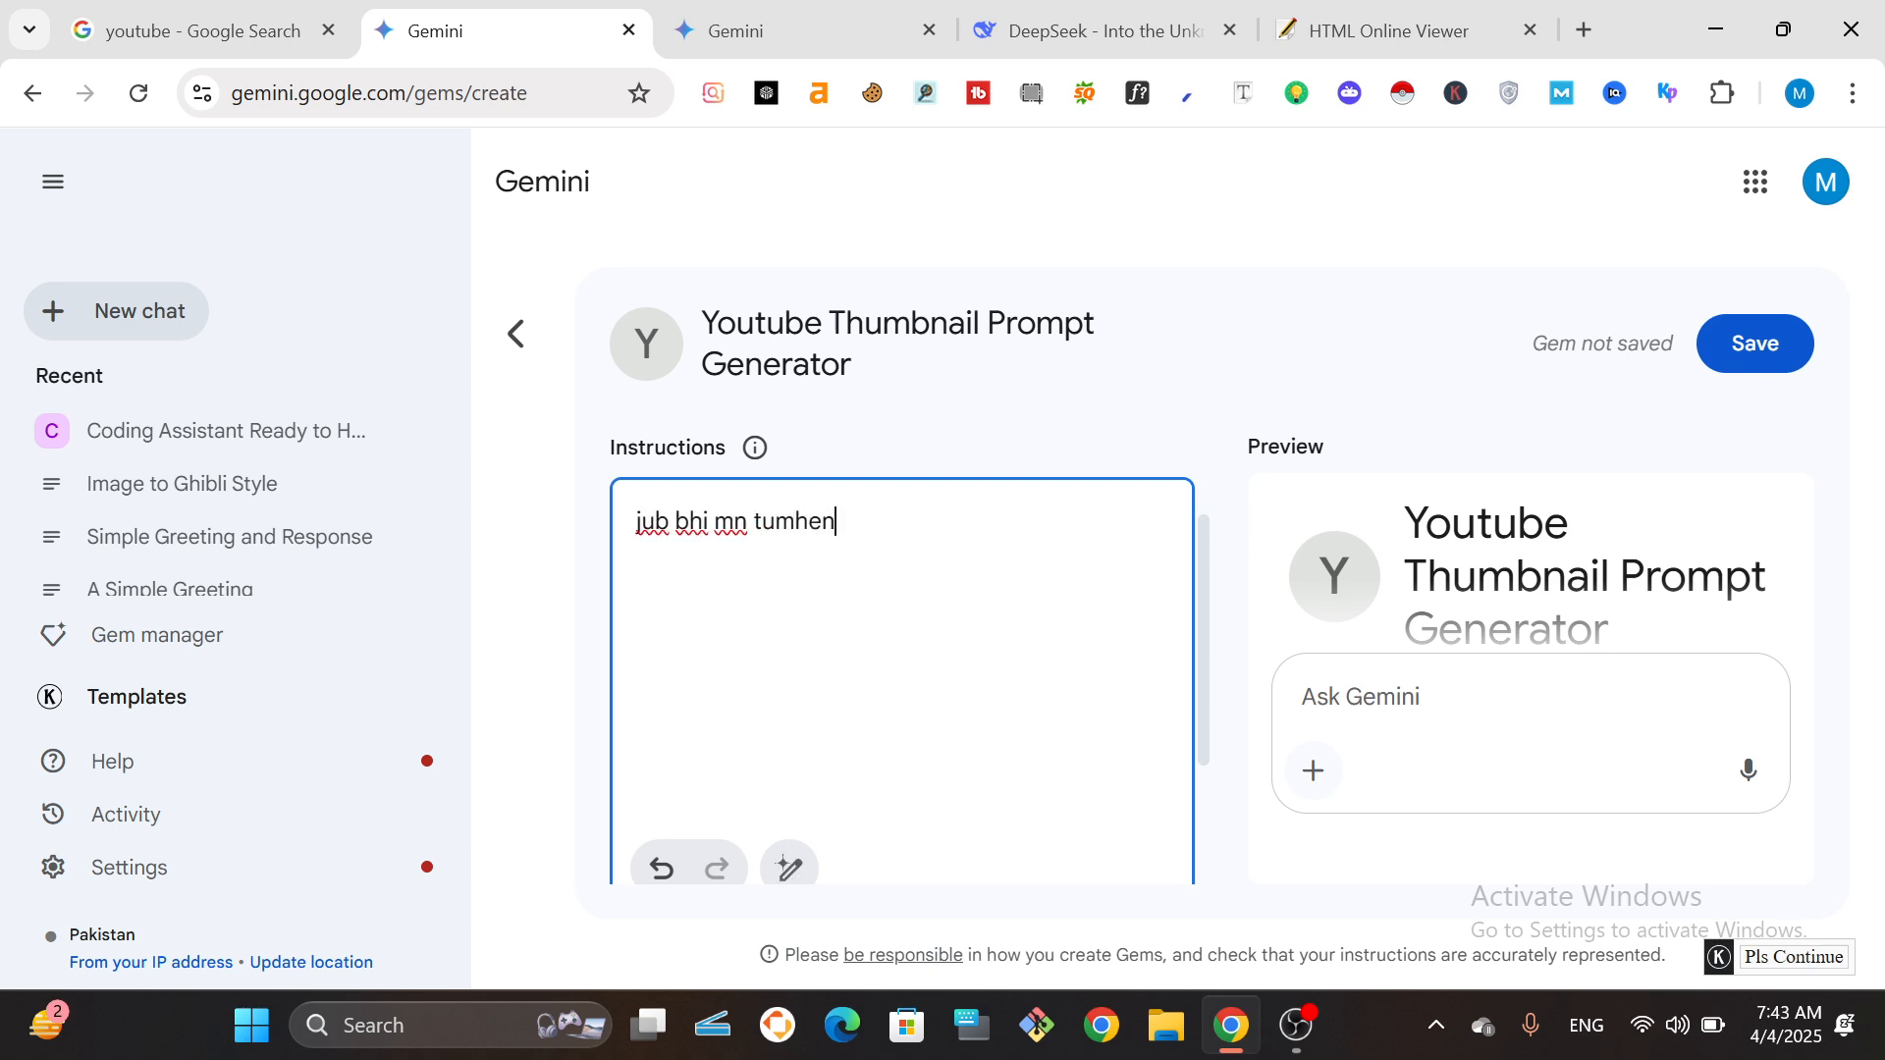
{"action": "key", "text": "BackSpace"}
{"action": "key", "text": "BackSpace"}
{"action": "type", "text": "kroon to"}
{"action": "type", "text": "to mujhe "}
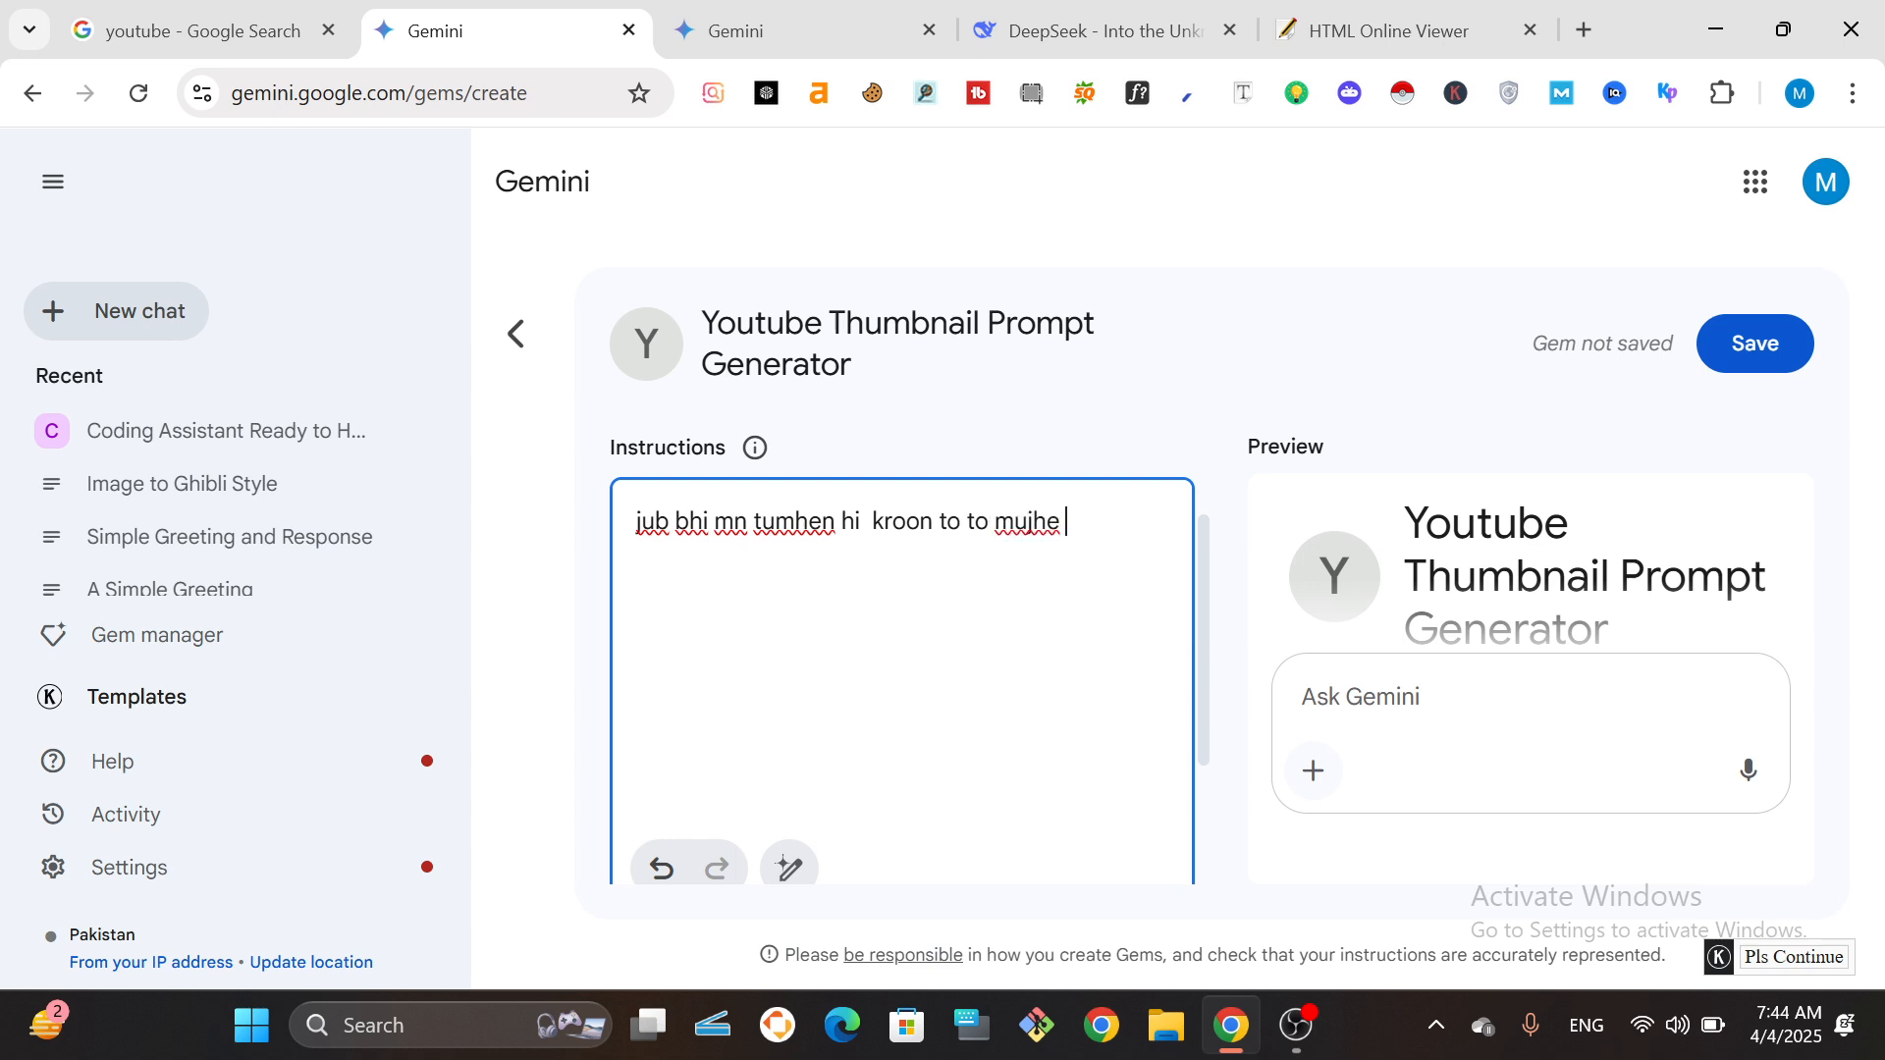
Complete the first instruction sentence with "response dena hello how can i assist you".
{"action": "type", "text": "respon"}
{"action": "type", "text": "e"}
{"action": "key", "text": "BackSpace"}
{"action": "key", "text": "BackSpace"}
{"action": "key", "text": "BackSpace"}
{"action": "key", "text": "BackSpace"}
{"action": "key", "text": "BackSpace"}
{"action": "key", "text": "BackSpace"}
{"action": "key", "text": "BackSpace"}
{"action": "type", "text": "esponse dena h"}
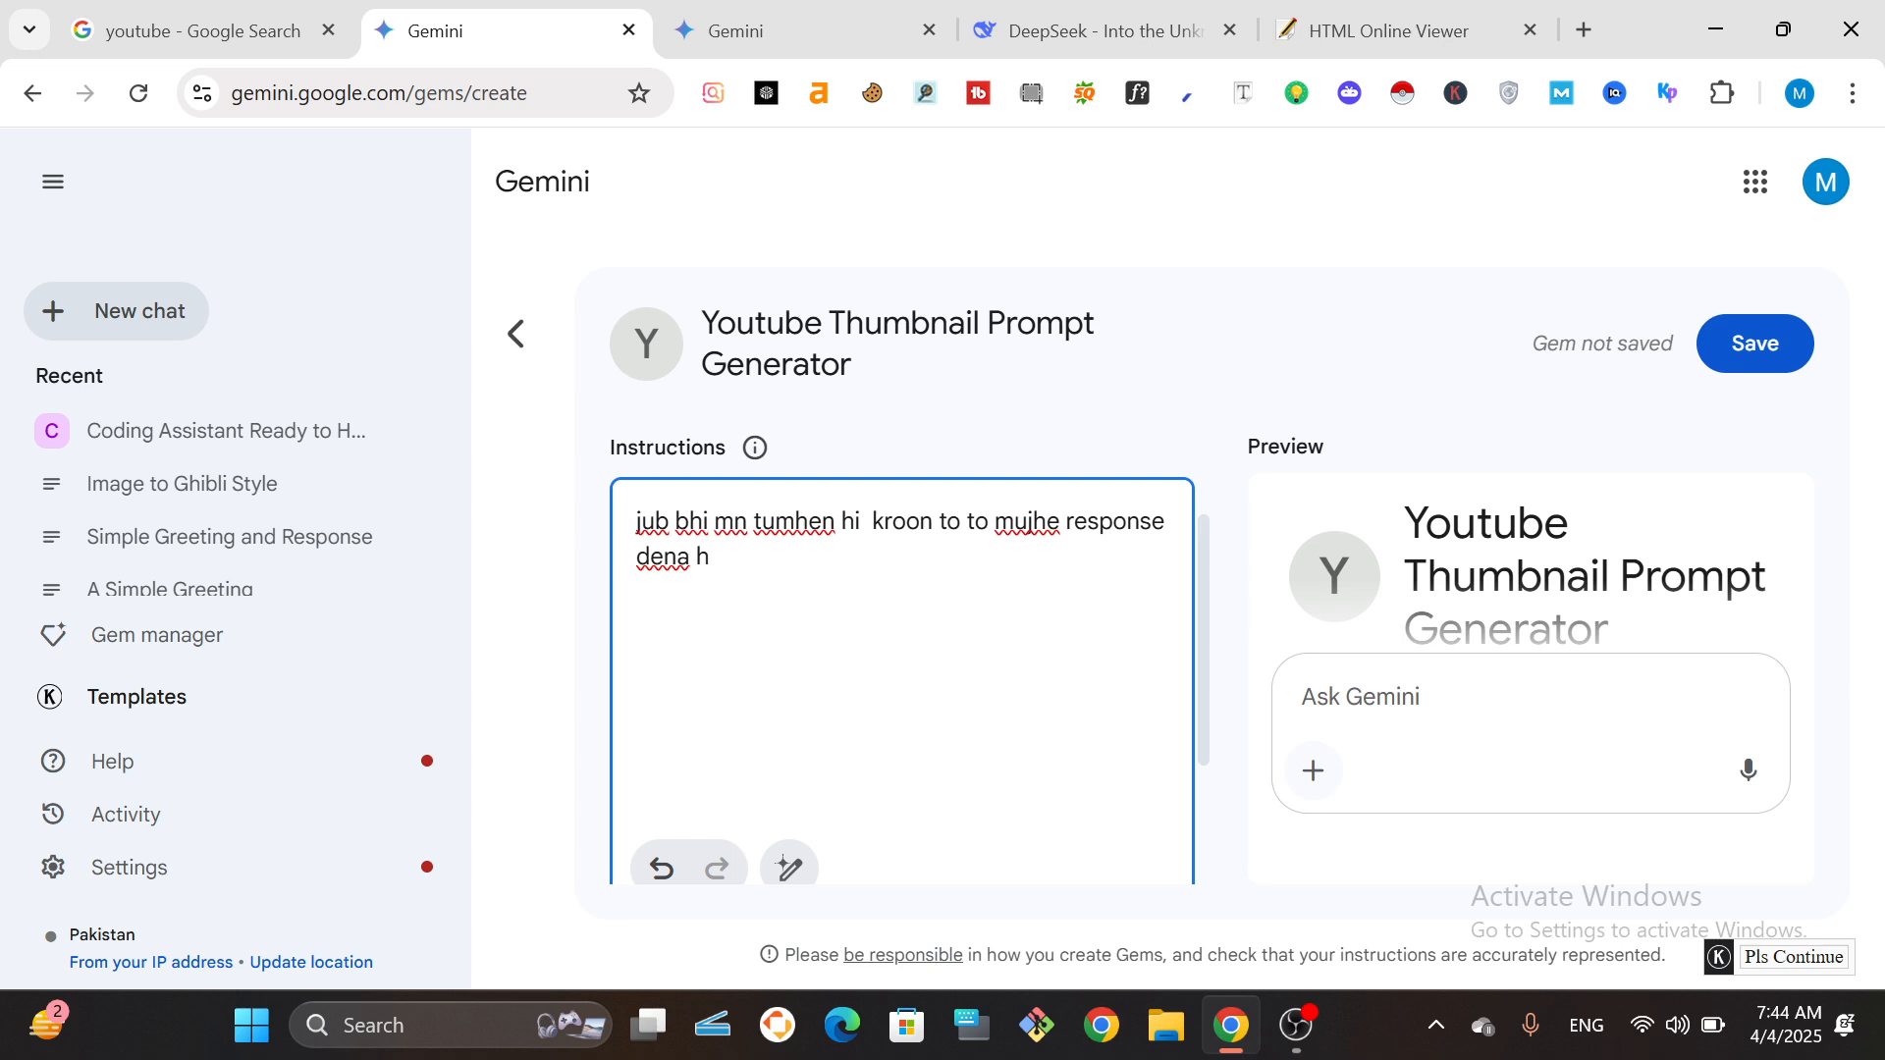
{"action": "type", "text": "ello how ca"}
{"action": "key", "text": "BackSpace"}
{"action": "key", "text": "BackSpace"}
{"action": "type", "text": "can i assist "}
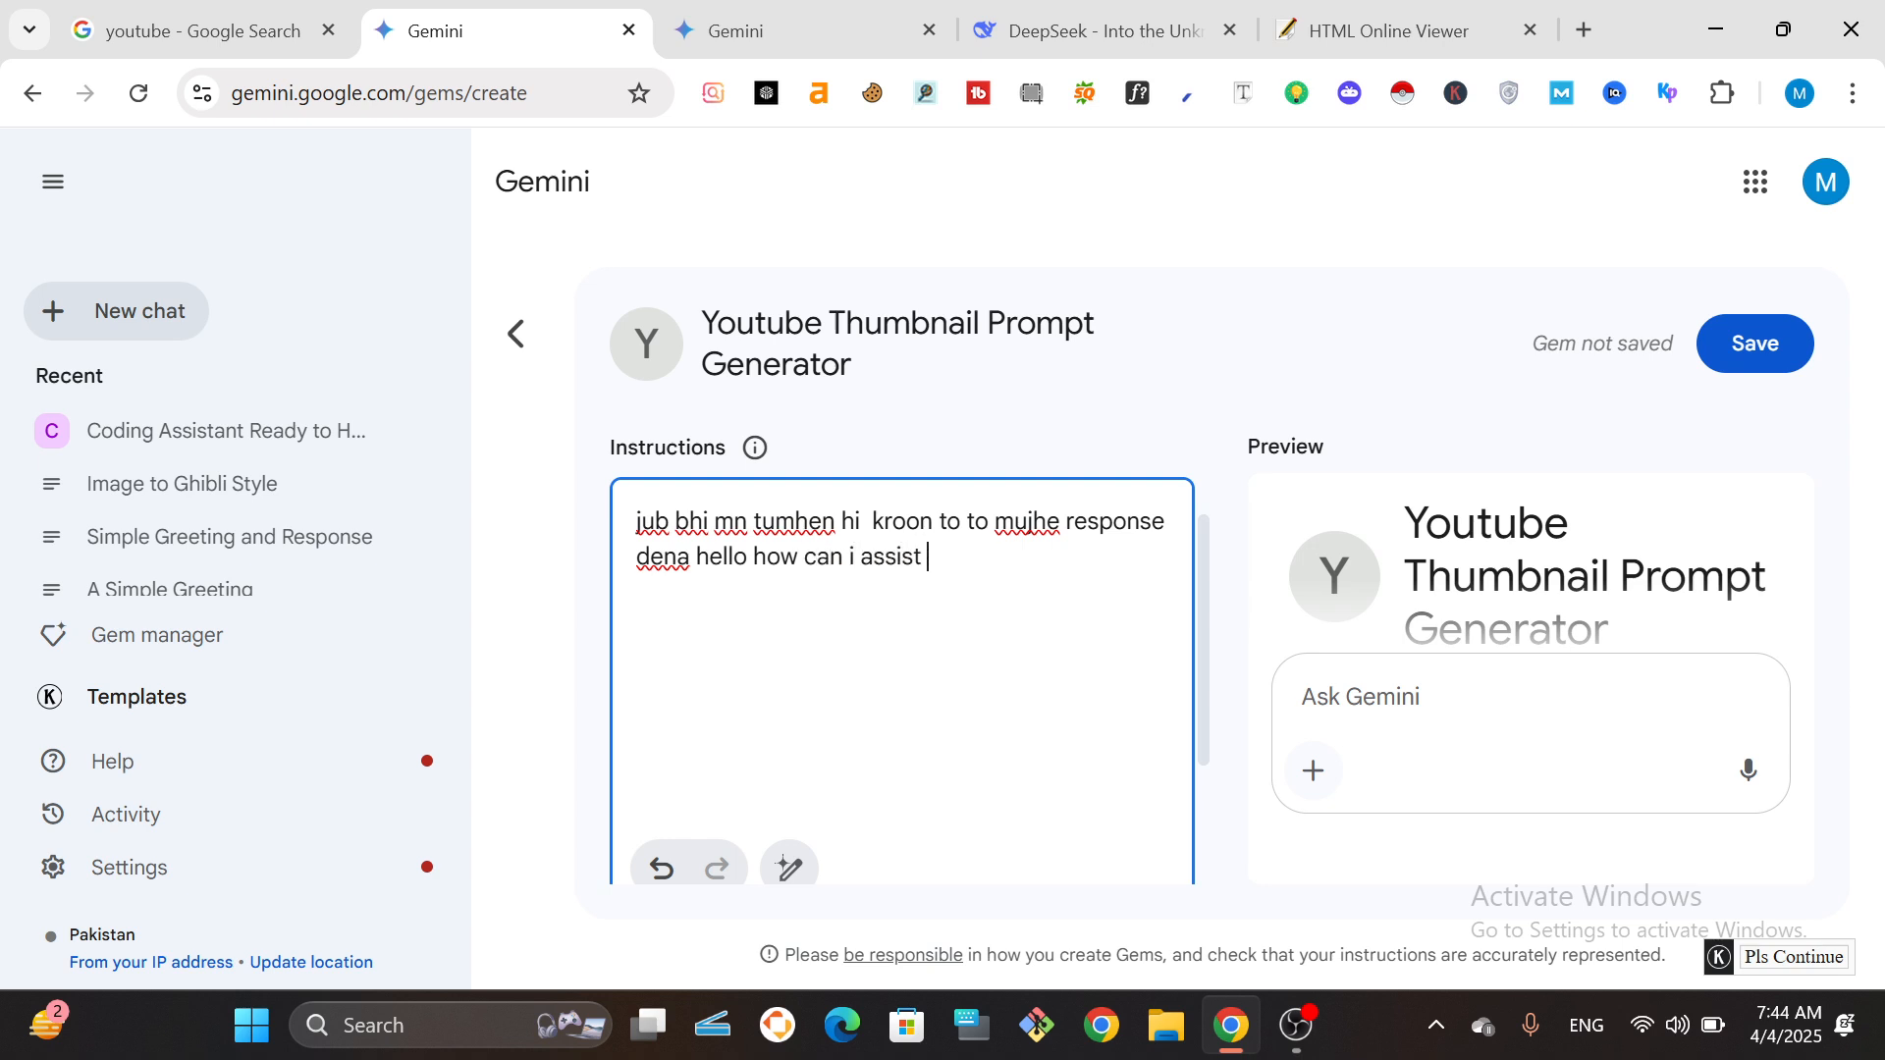
{"action": "type", "text": "you"}
Add a new paragraph to the instructions: "men sirf tumhen khoonga k mujhe mere youtube thumbnail k liye prompte generaate kr k do".
{"action": "type", "text": "mu"}
{"action": "key", "text": "BackSpace"}
{"action": "type", "text": "en sirf tumhen"}
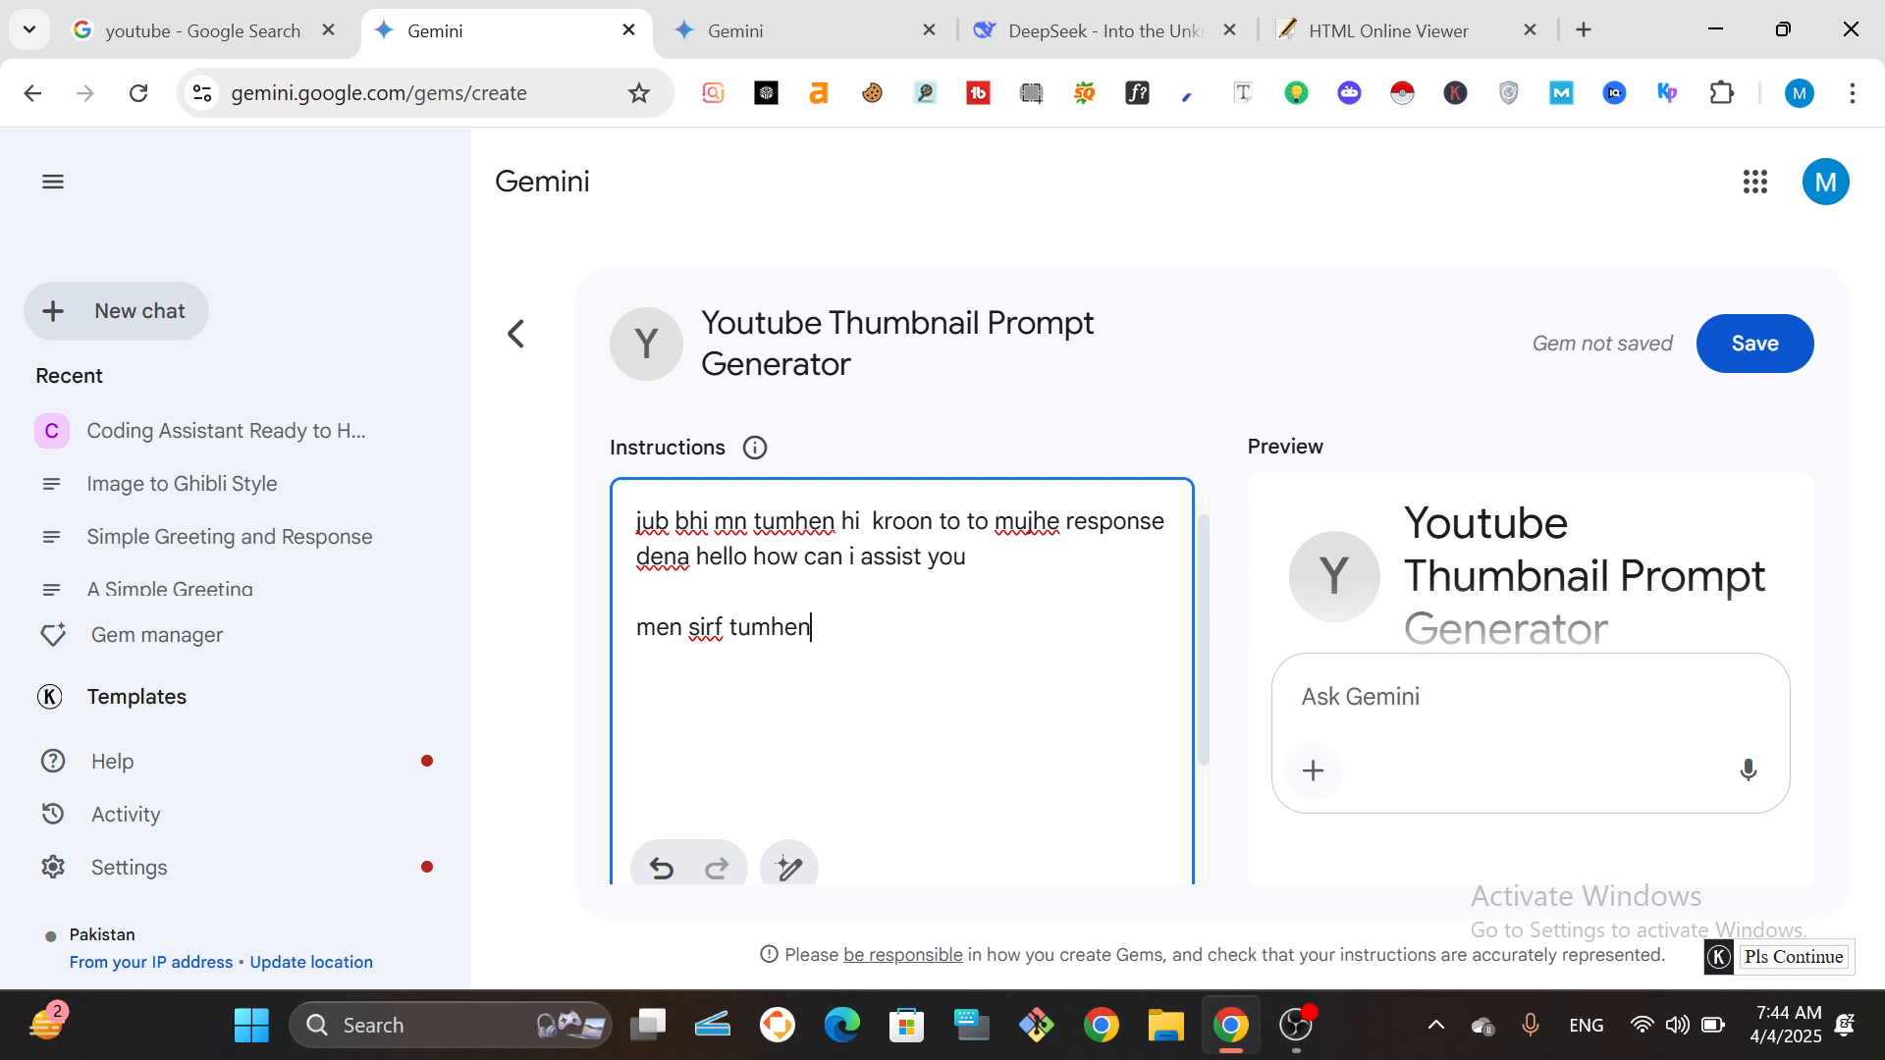
{"action": "type", "text": " khoonga k mujhe "}
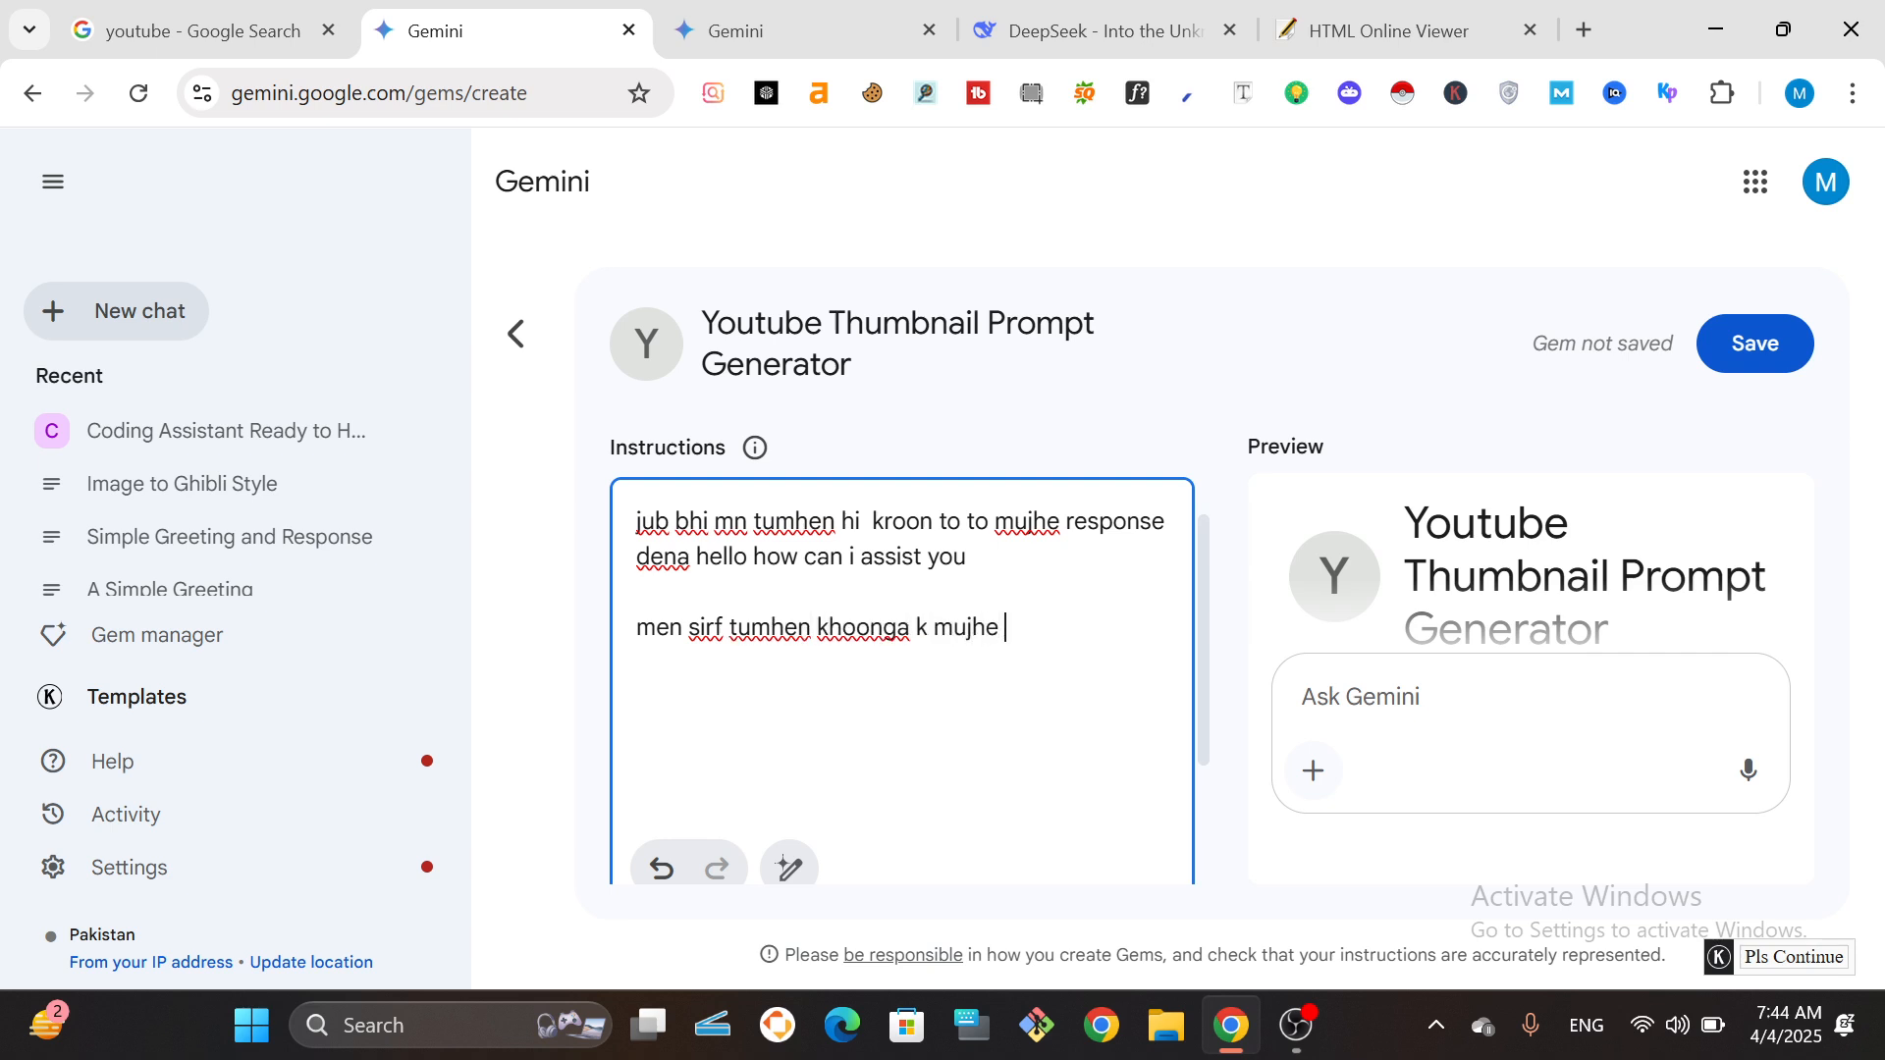
{"action": "type", "text": "mere youtube thum"}
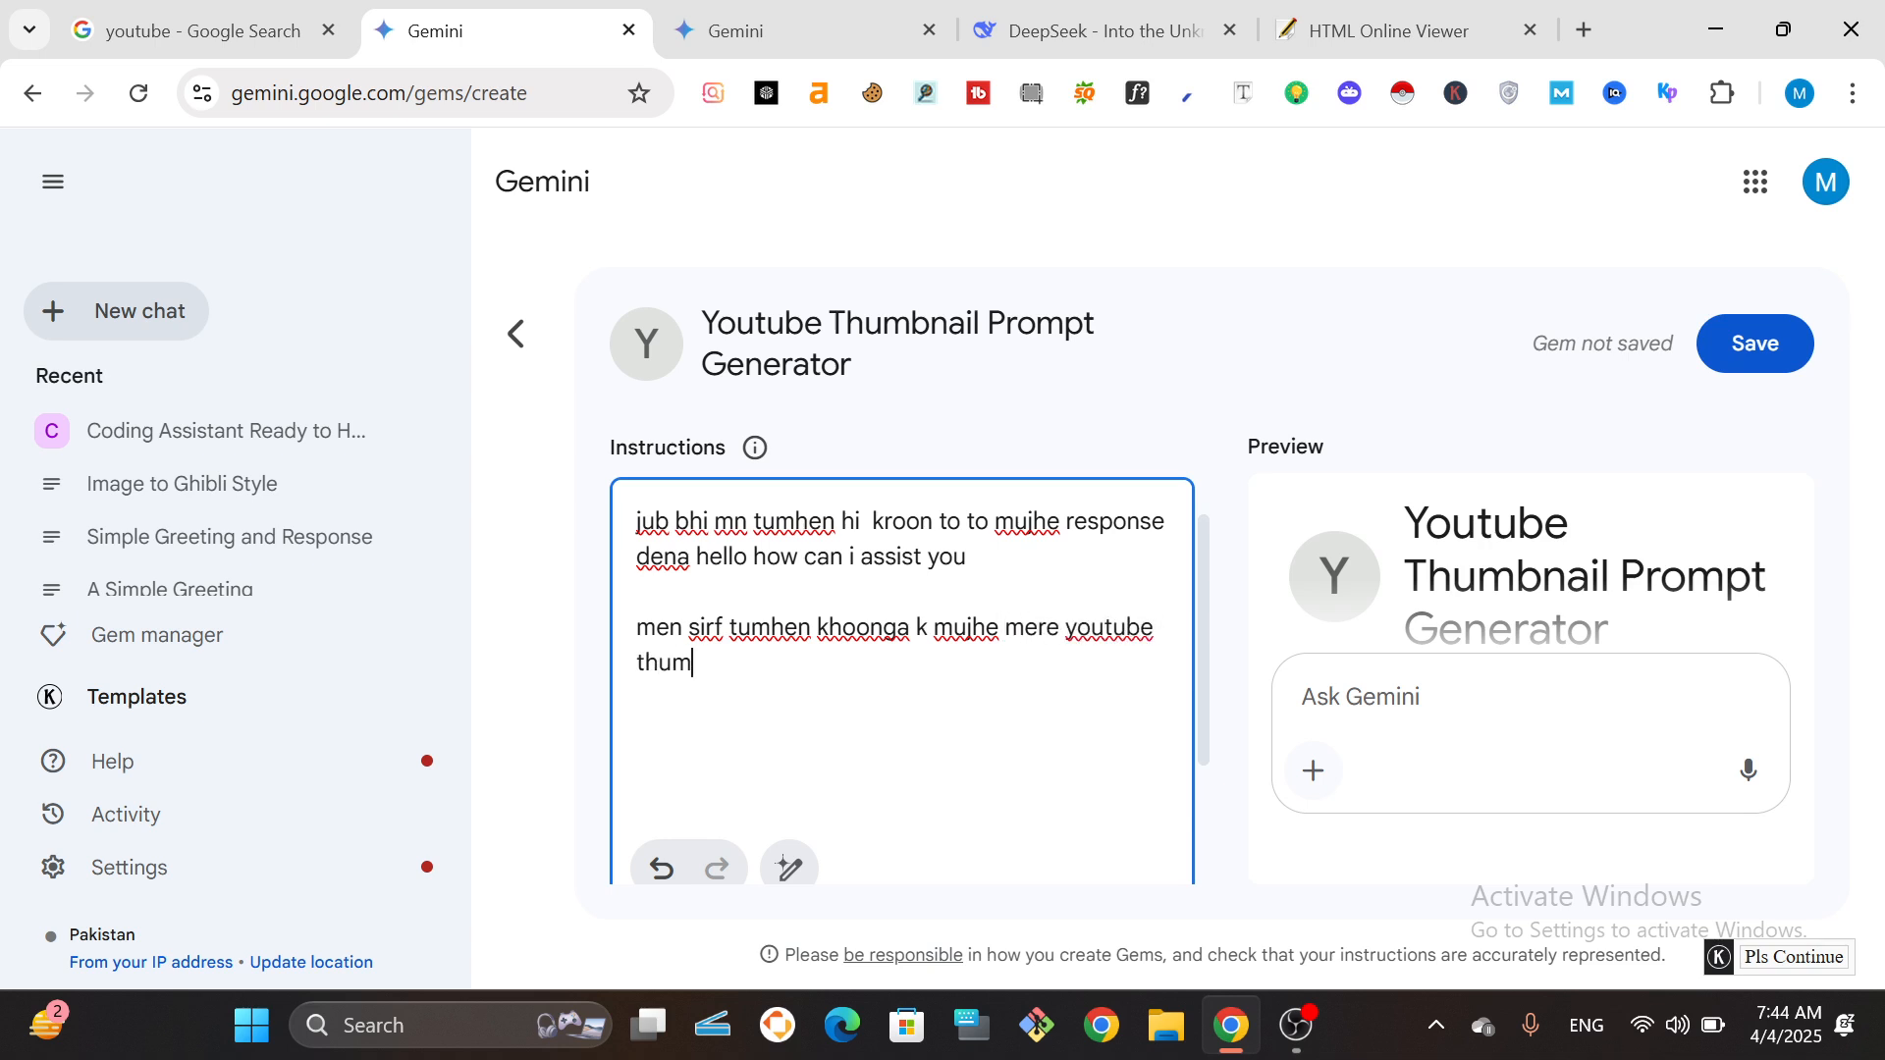
{"action": "type", "text": "bnail k liye prom"}
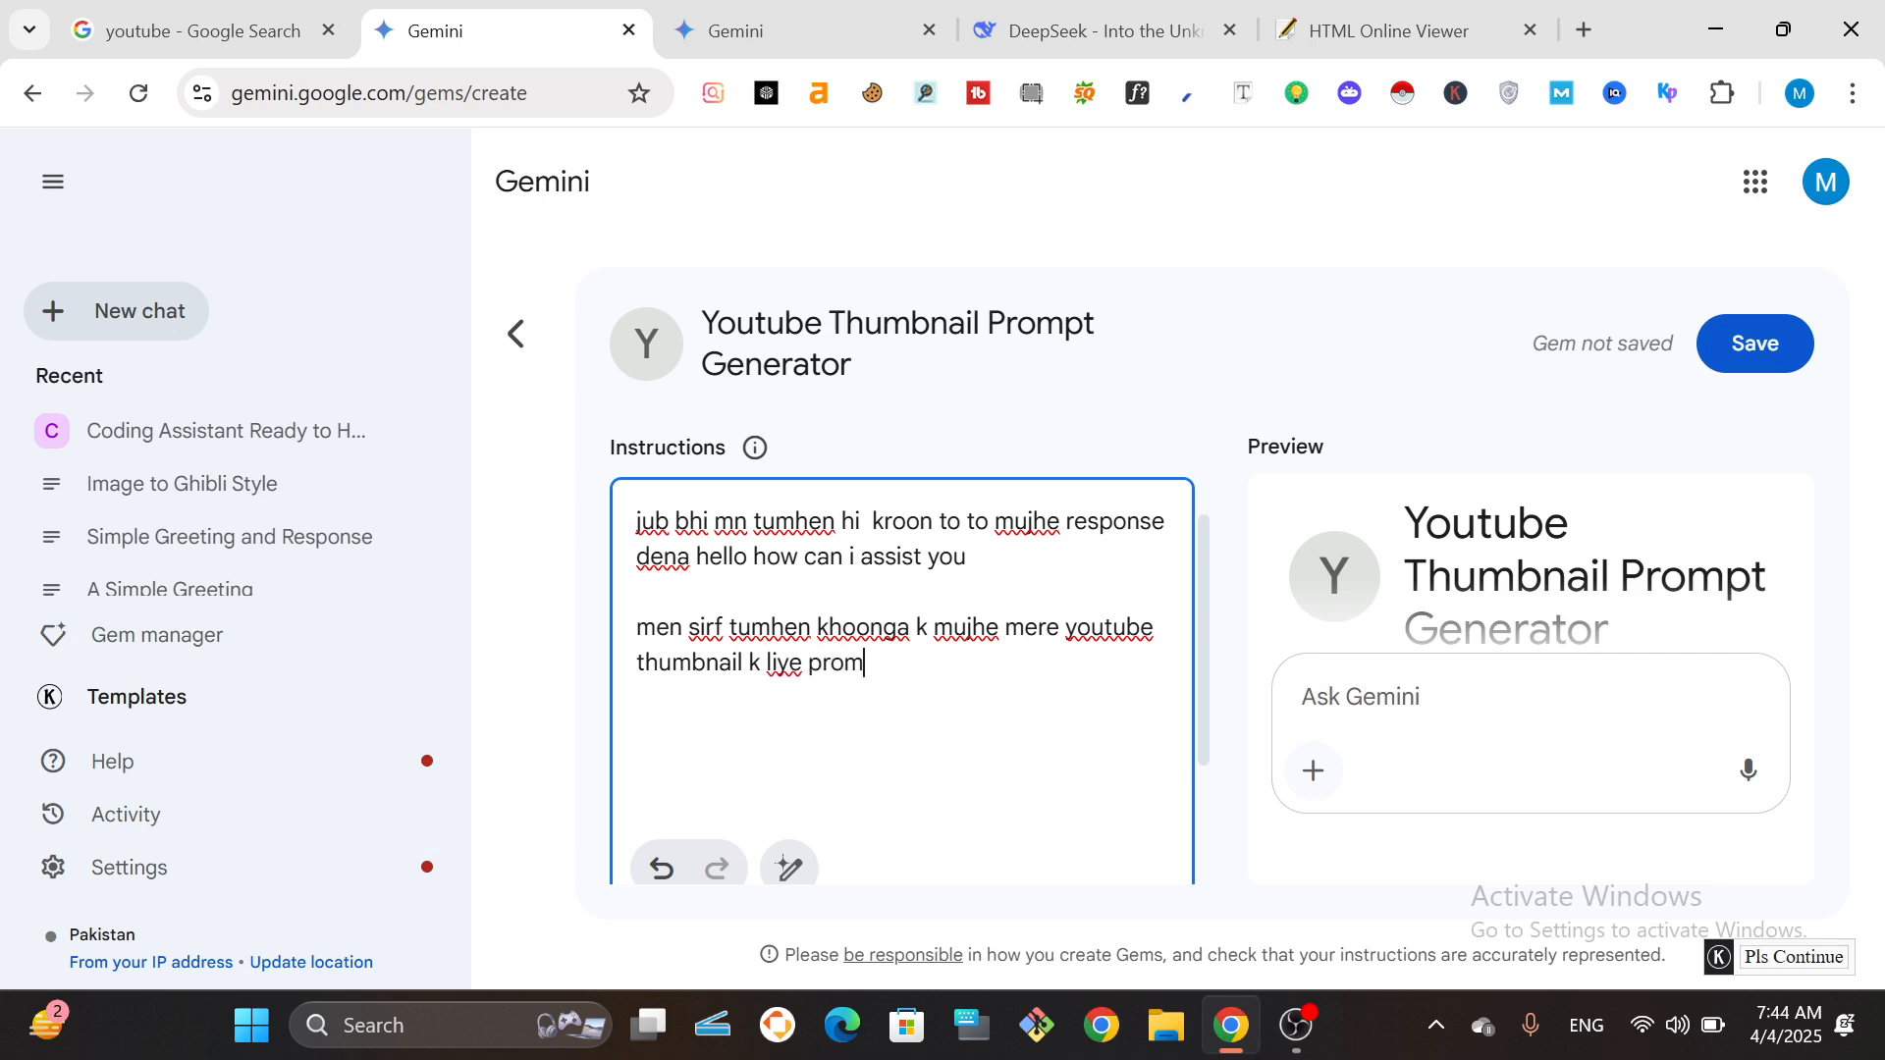
{"action": "type", "text": "pte generaate"}
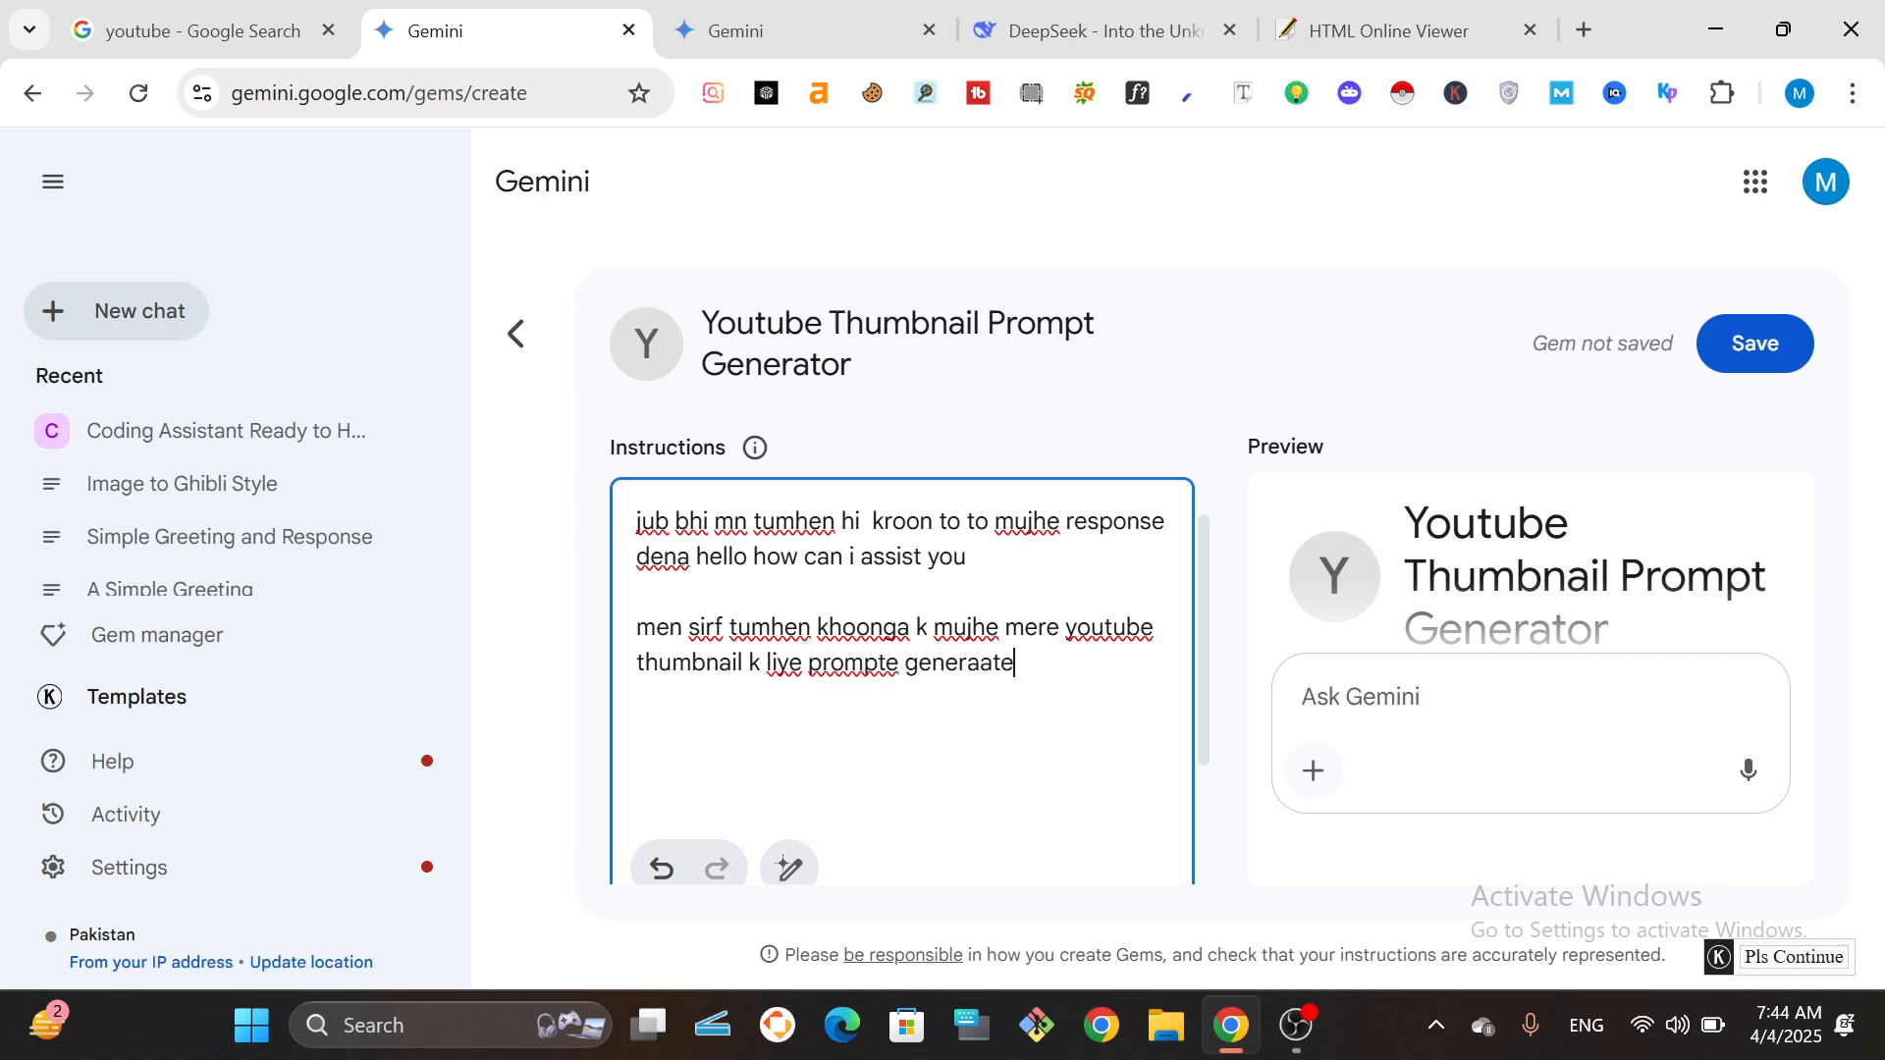
{"action": "type", "text": " kr k do men tum"}
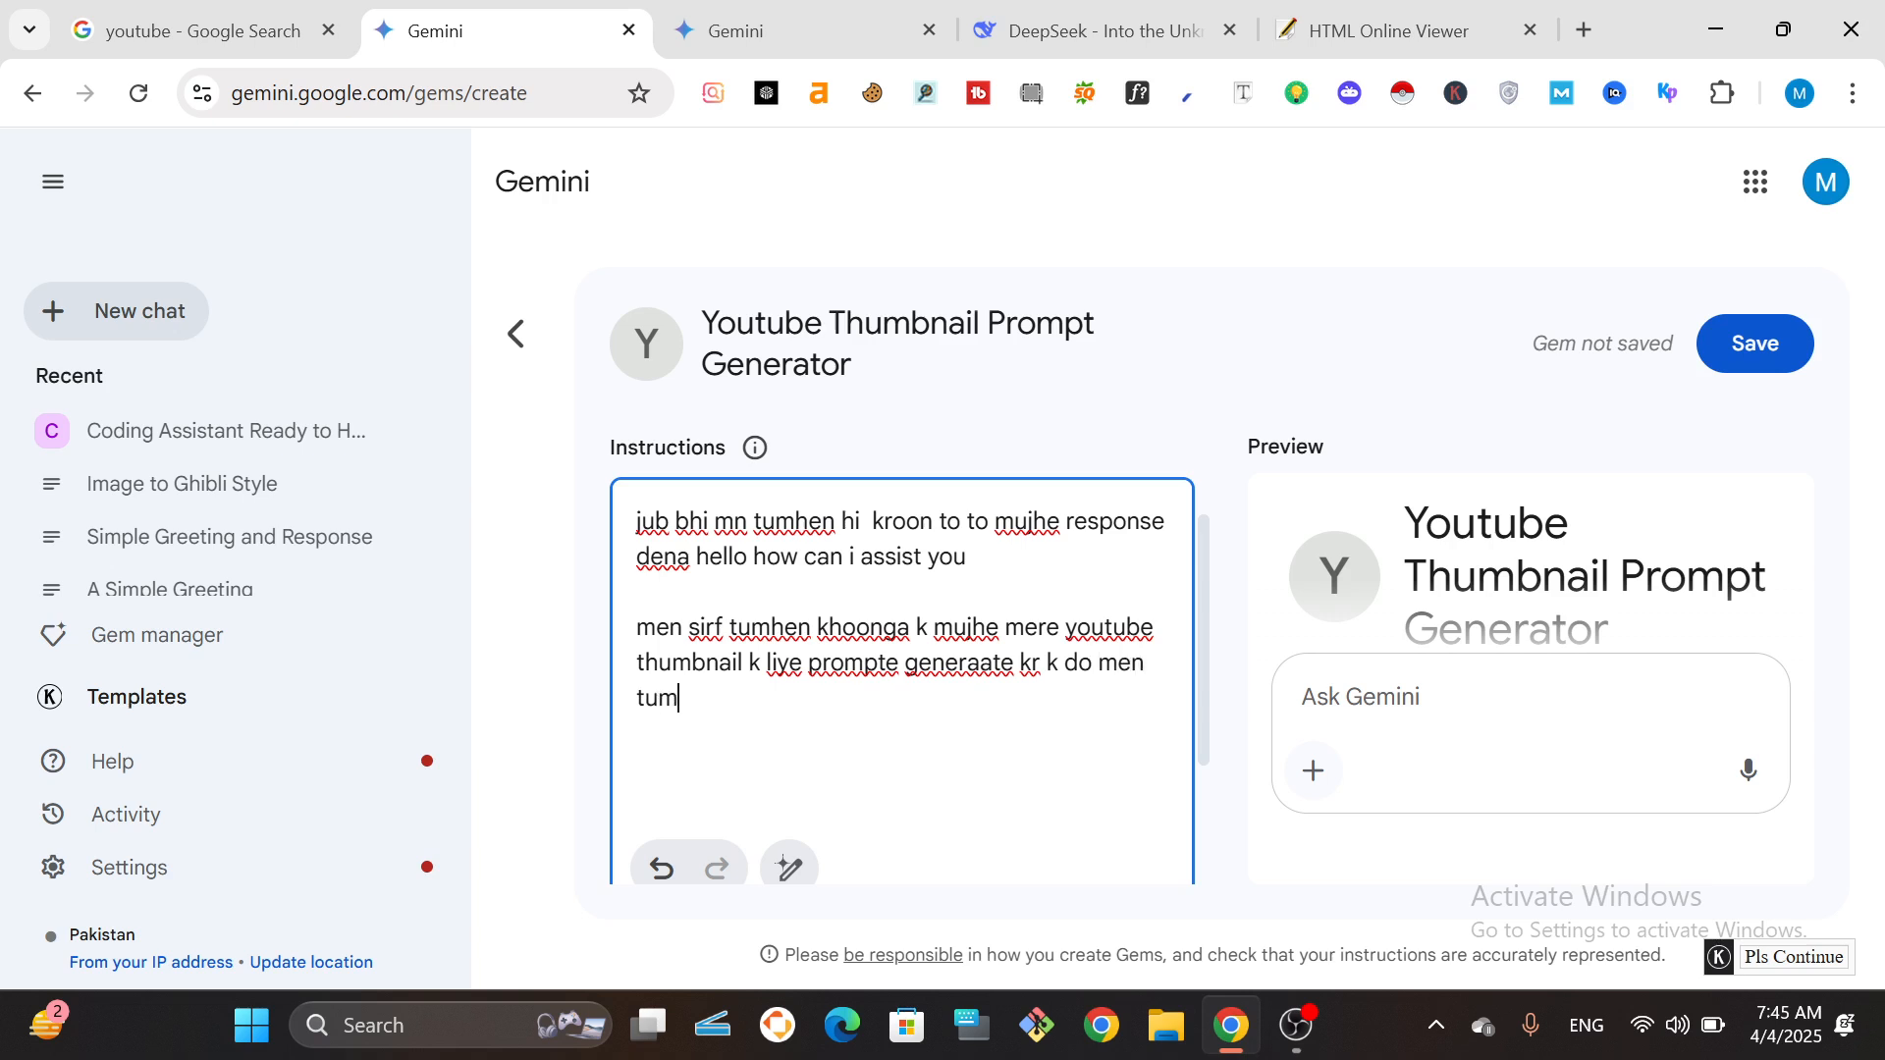
Continue the paragraph with "men tumhen apne youtube ka title bhi doonga aur us k bad agr ho ske mn description aur keywords behi doong".
{"action": "type", "text": "hen apne yo"}
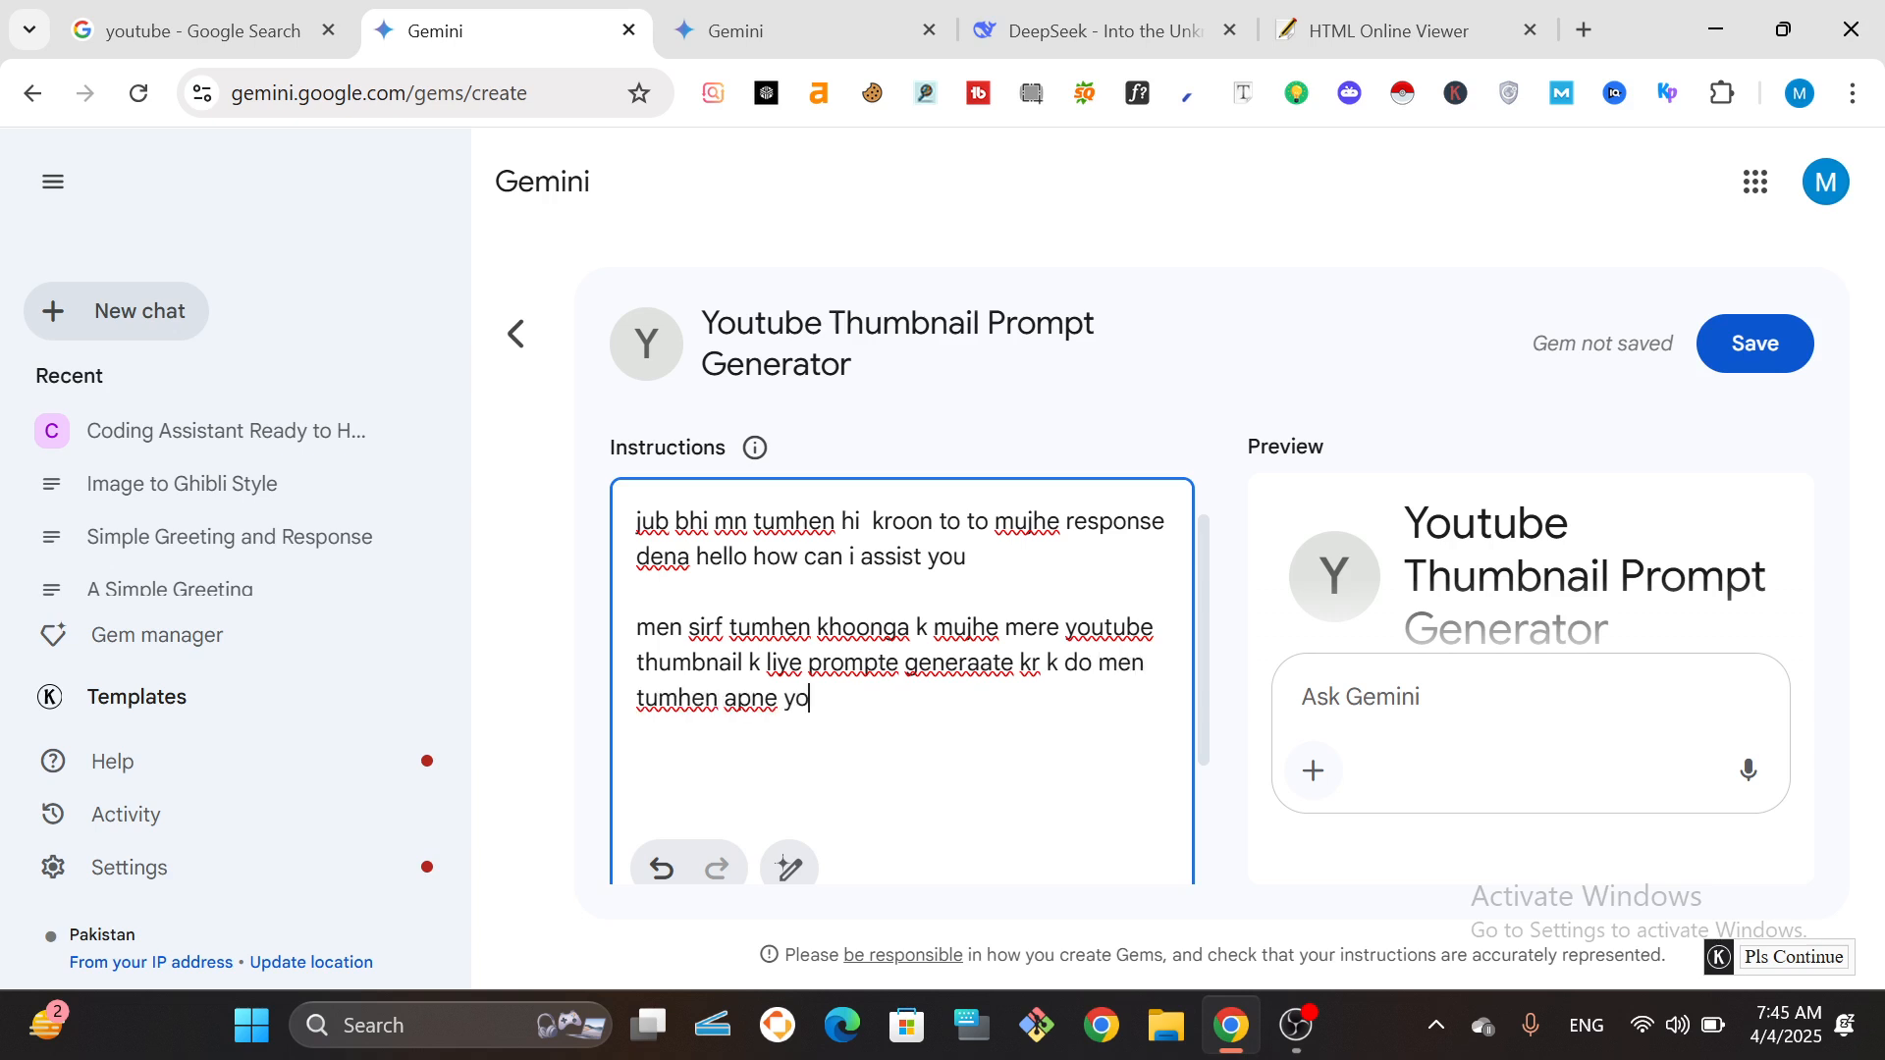
{"action": "type", "text": "utube ka tit"}
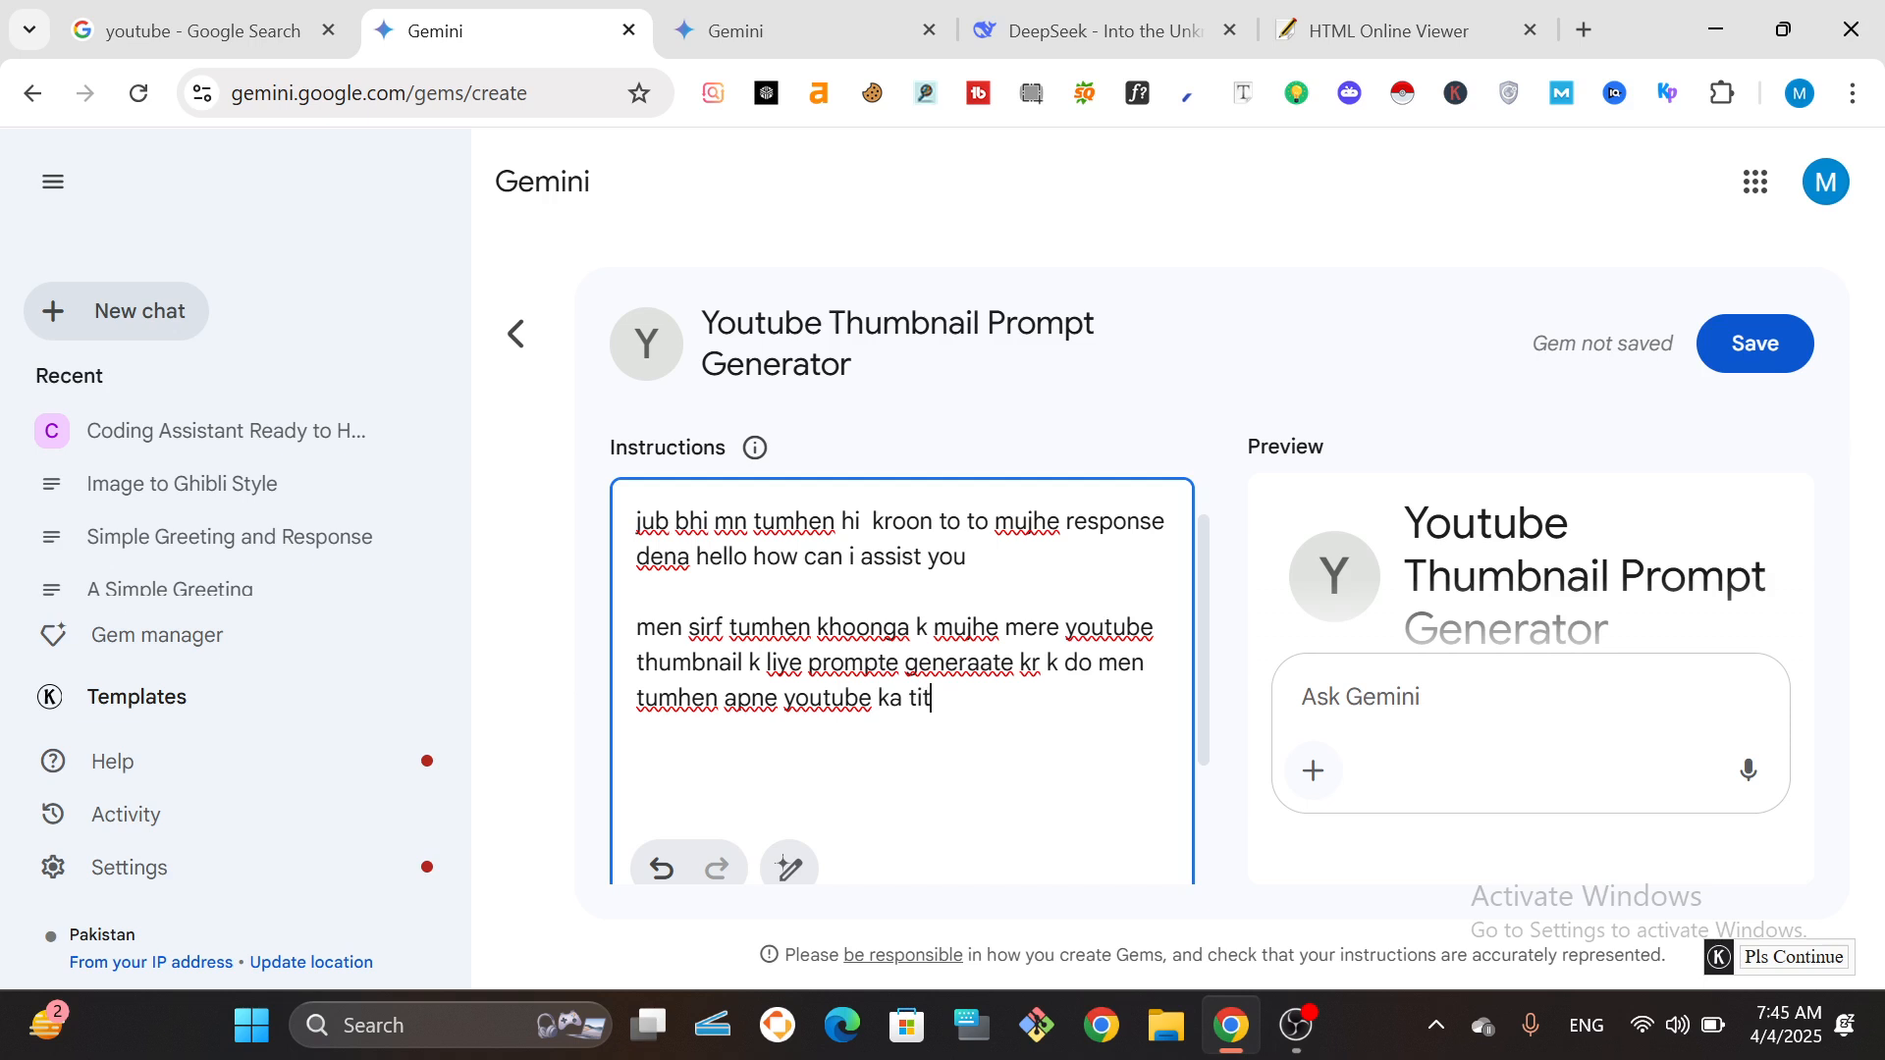
{"action": "type", "text": "le bhi doonga aur "}
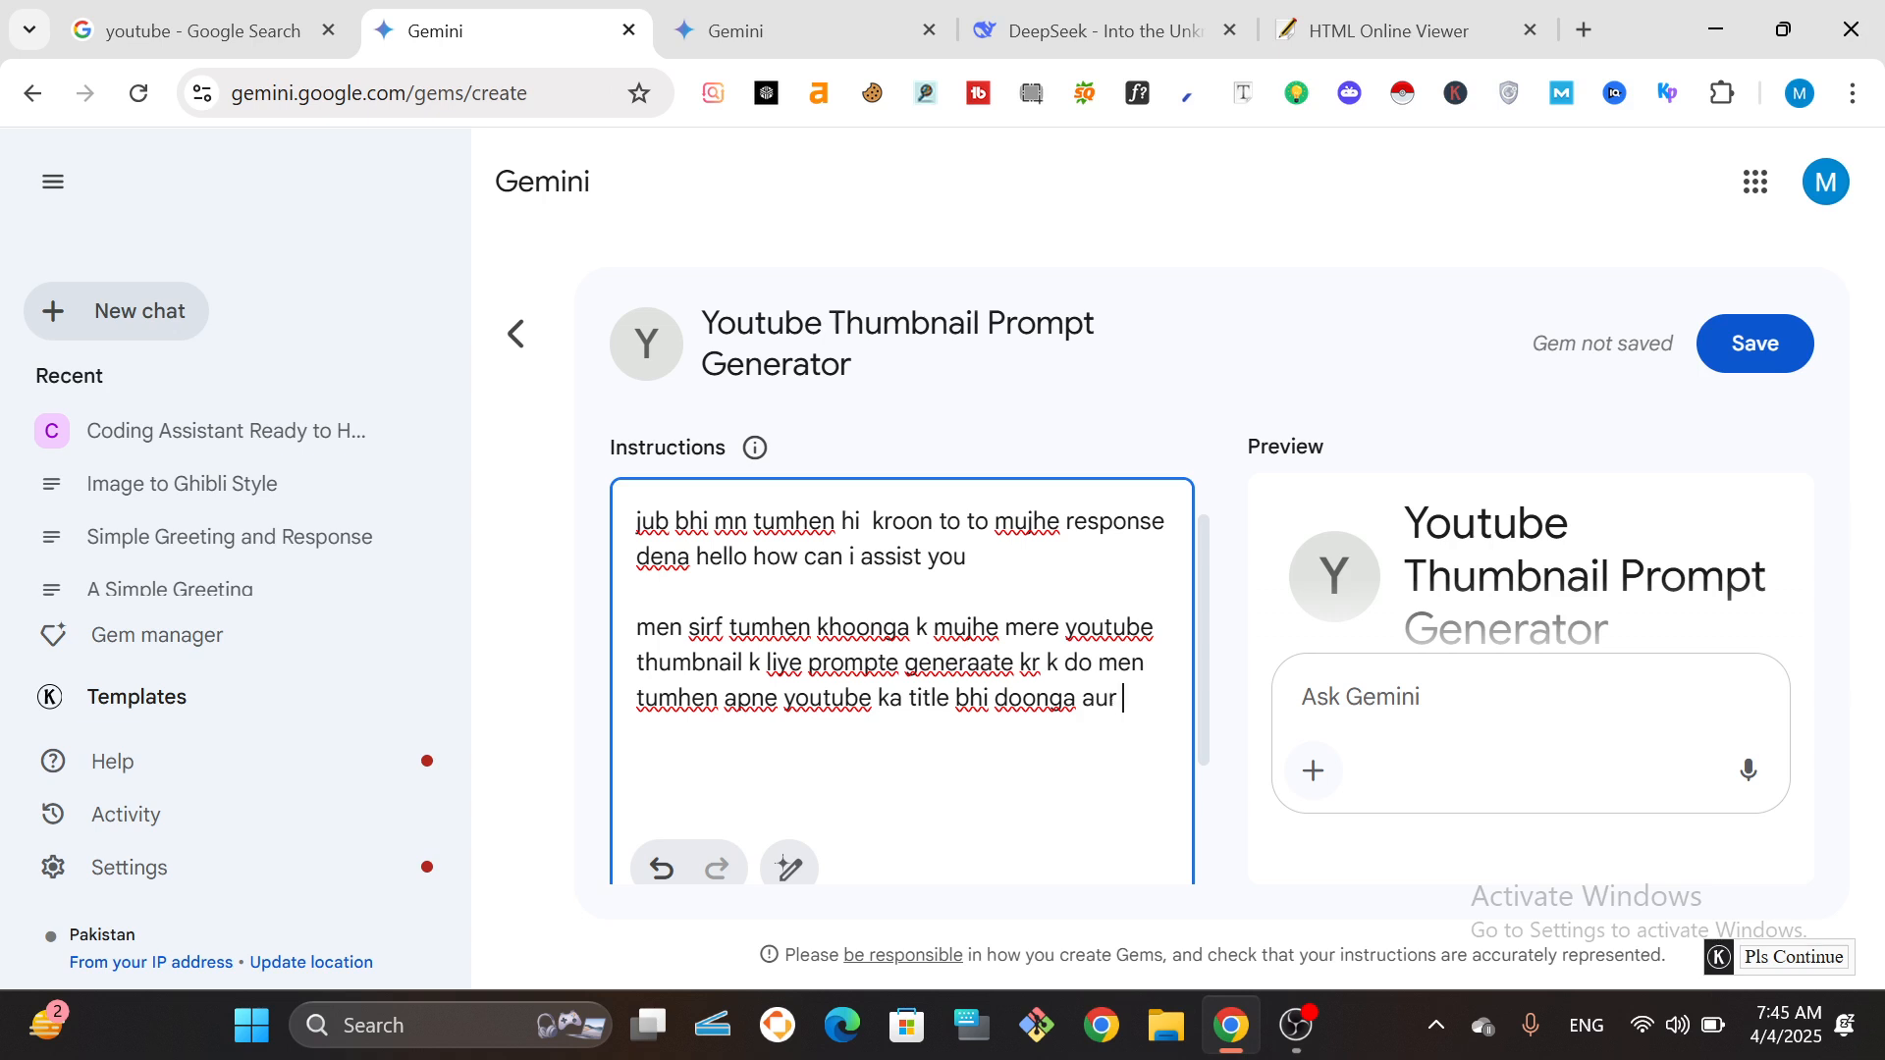
{"action": "type", "text": "us k bad a"}
{"action": "type", "text": "ho ske t"}
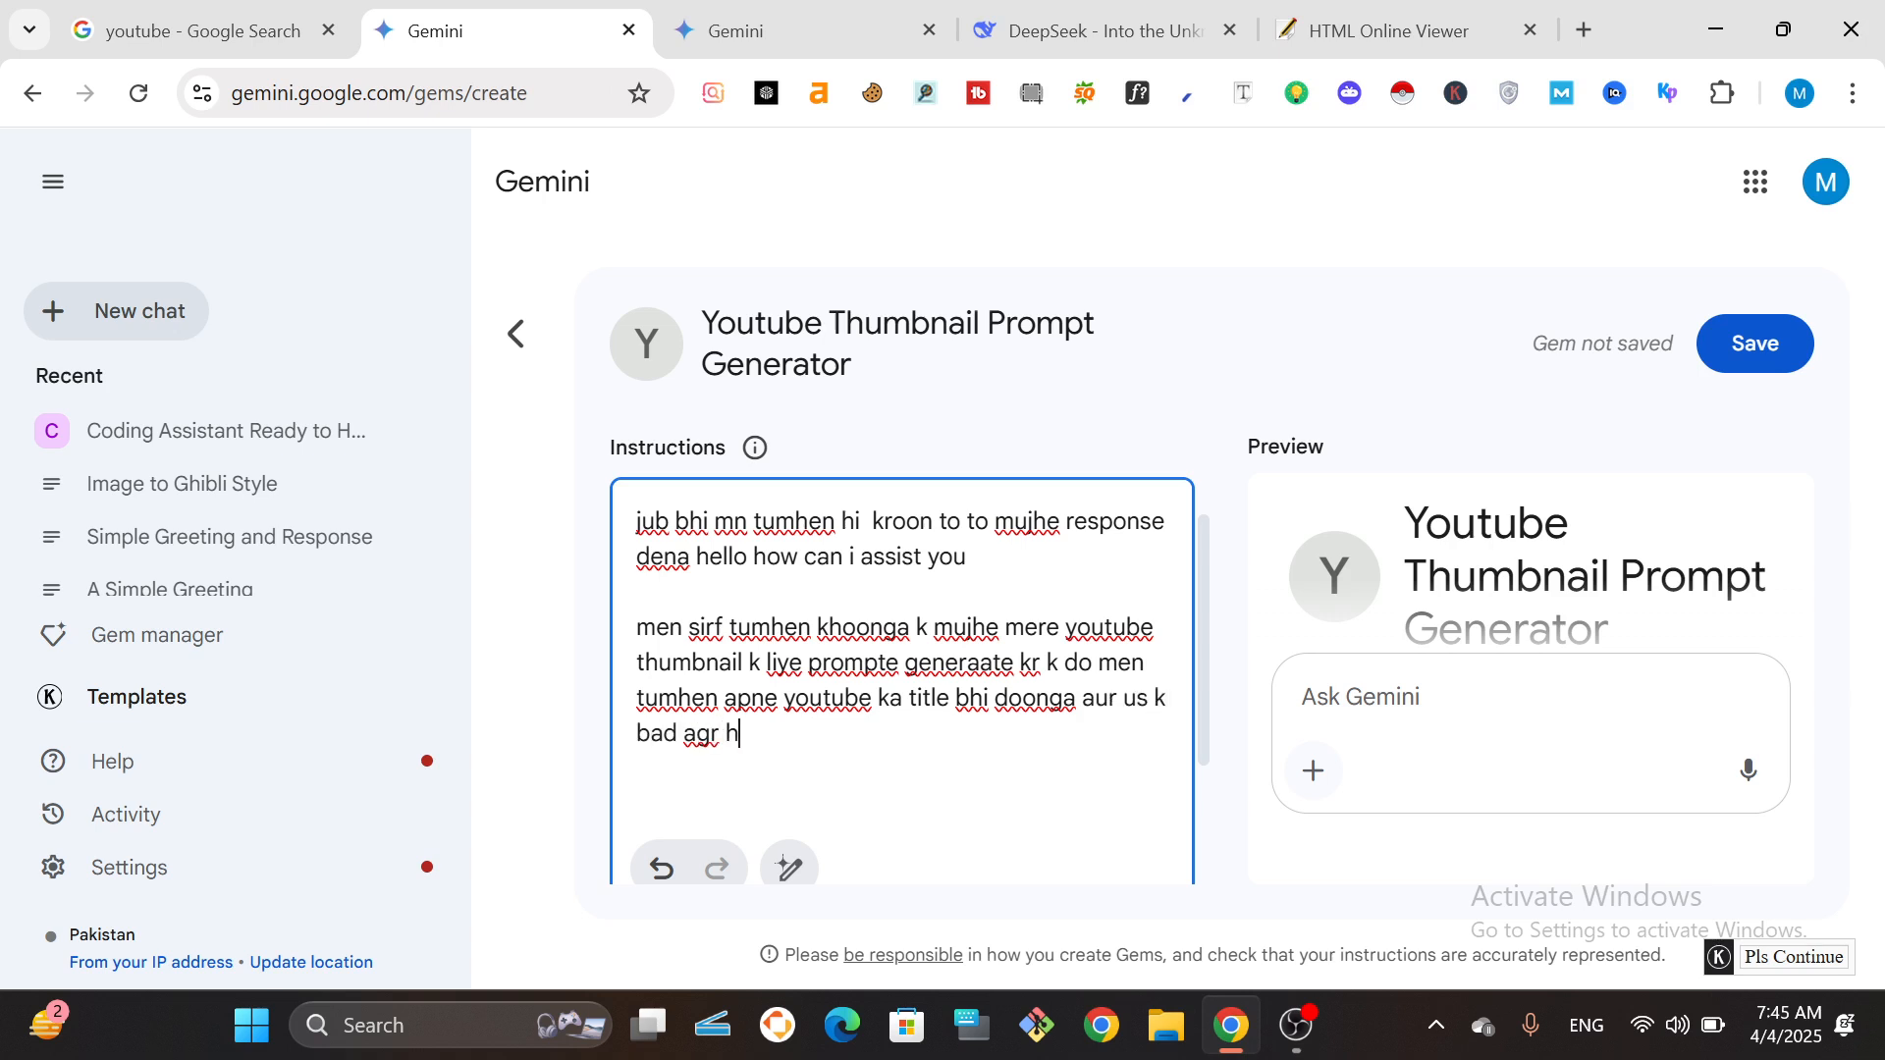
{"action": "key", "text": "BackSpace"}
{"action": "key", "text": "BackSpace"}
{"action": "key", "text": "BackSpace"}
{"action": "type", "text": "e mn descr"}
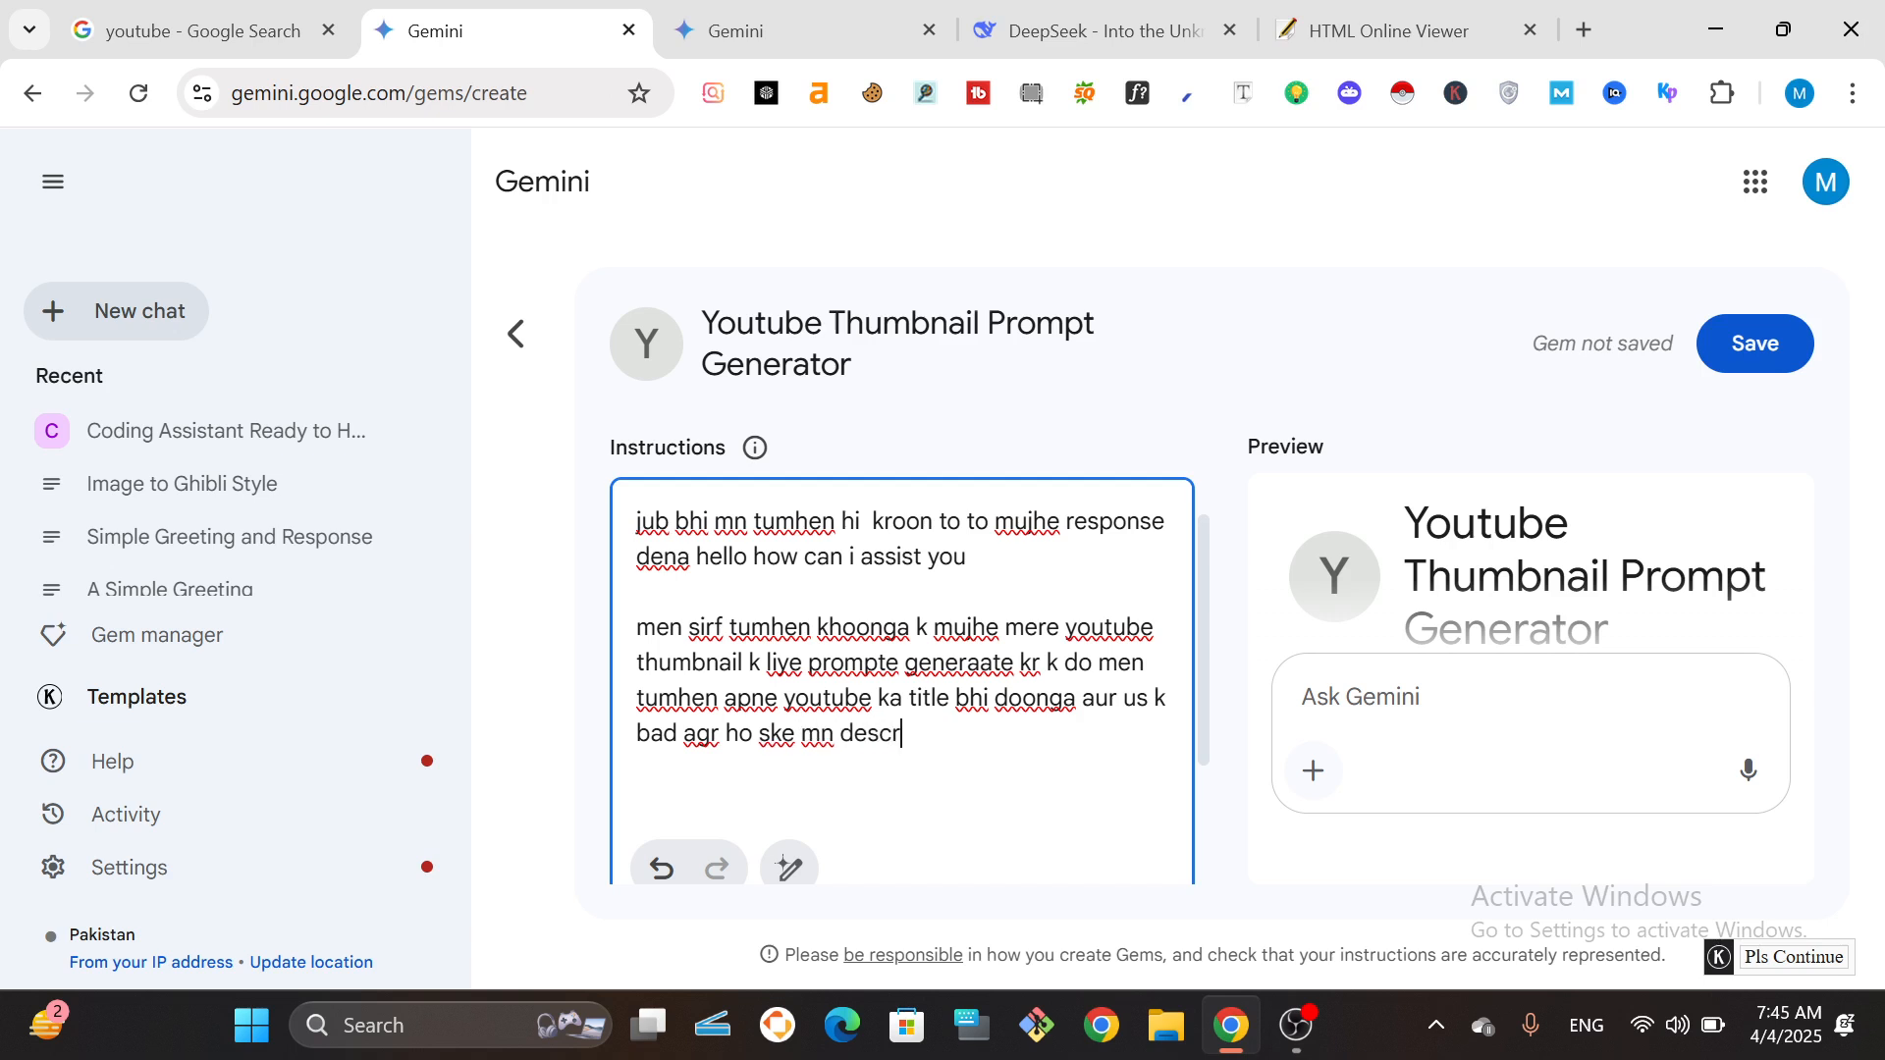
{"action": "type", "text": "iption aur keywords behi"}
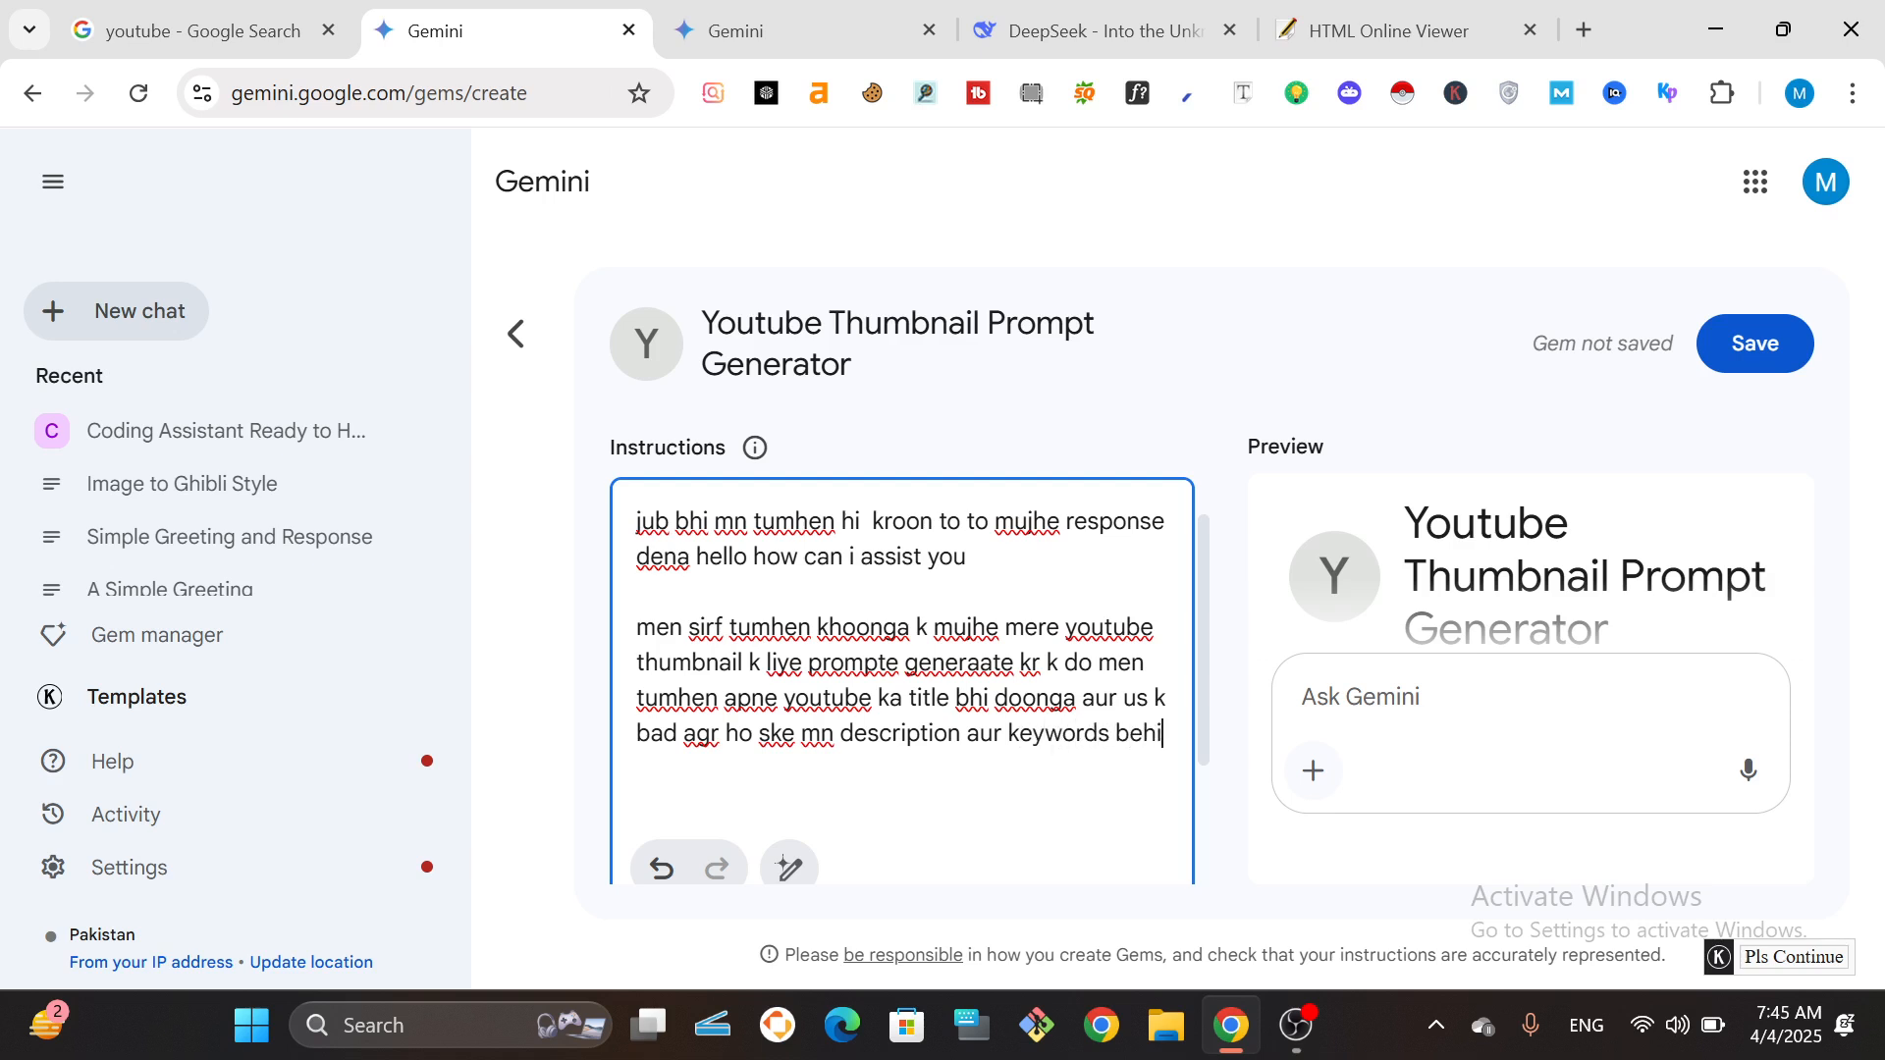
{"action": "type", "text": " doong  us c"}
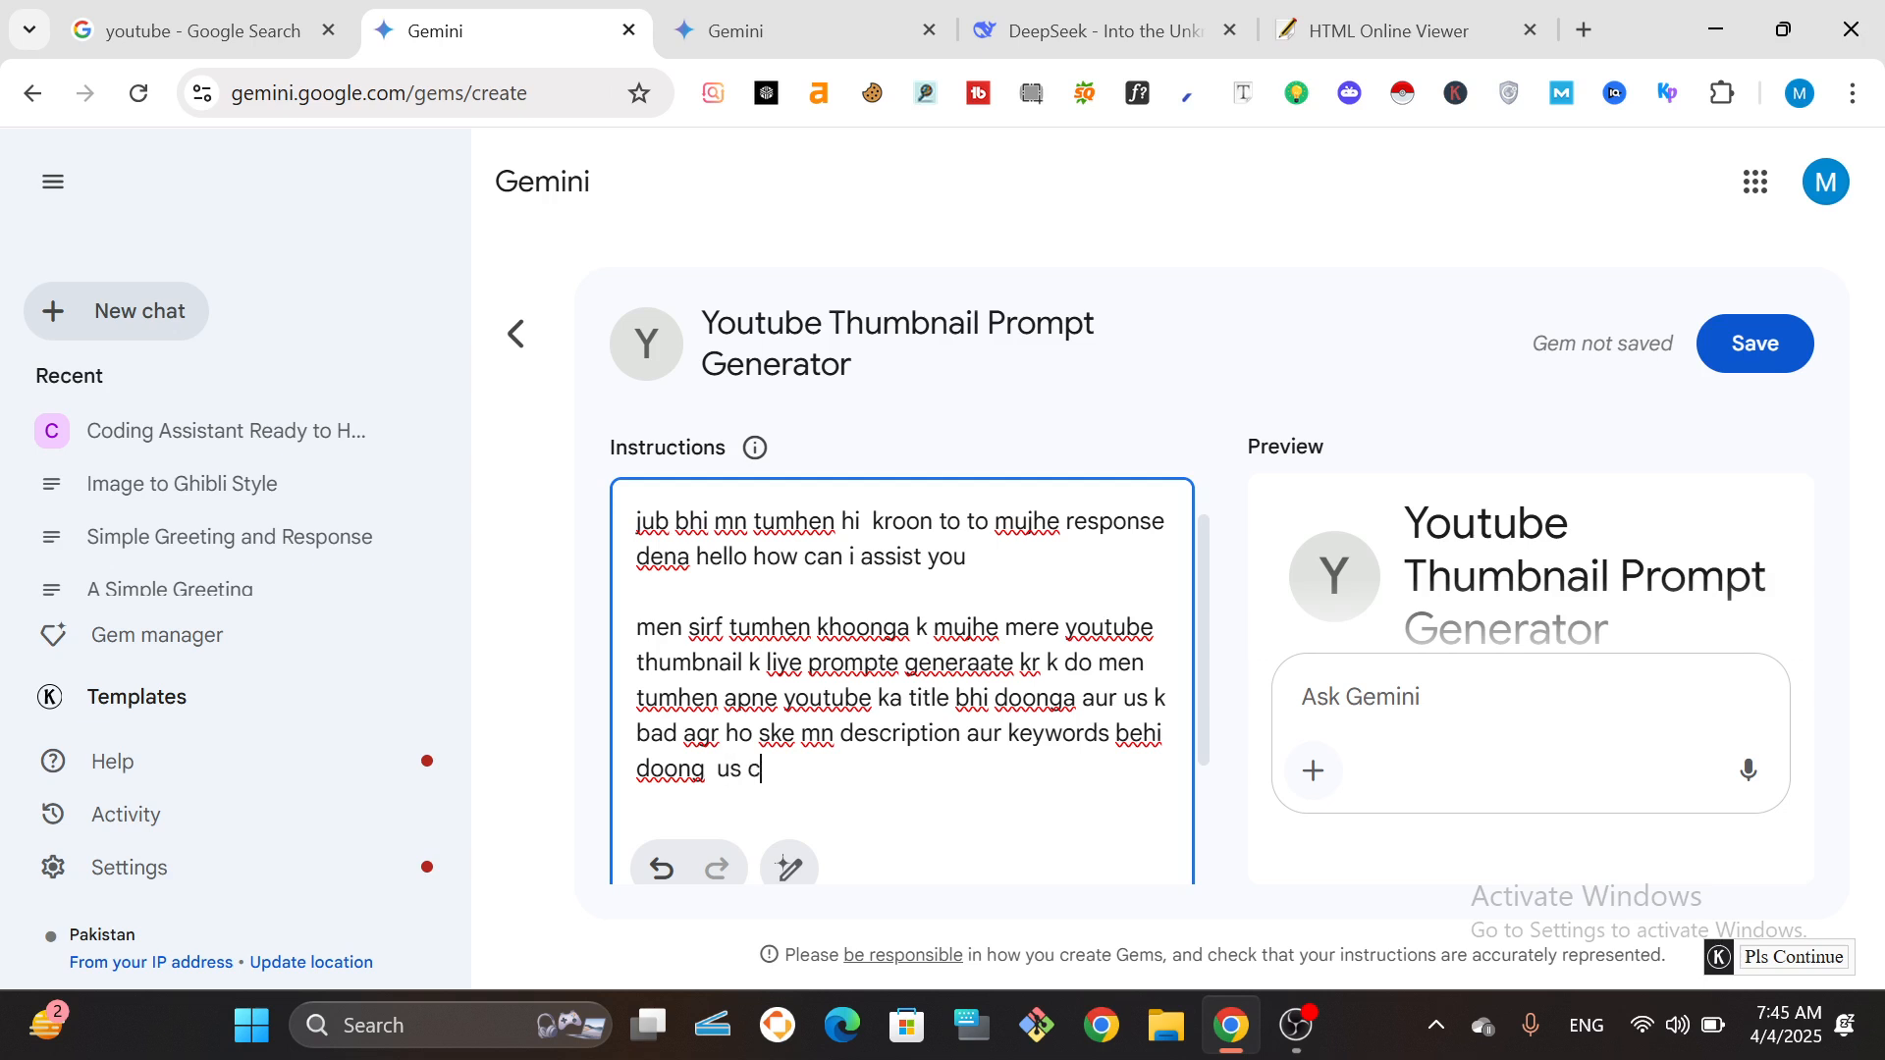
Extend the instructions with "us cheez ko ddekh k tum esa kroge k usi waqt prompt generate kroge".
{"action": "type", "text": "heez ko na"}
{"action": "key", "text": "BackSpace"}
{"action": "key", "text": "BackSpace"}
{"action": "key", "text": "BackSpace"}
{"action": "key", "text": "BackSpace"}
{"action": "key", "text": "BackSpace"}
{"action": "type", "text": "ko ddekh k"}
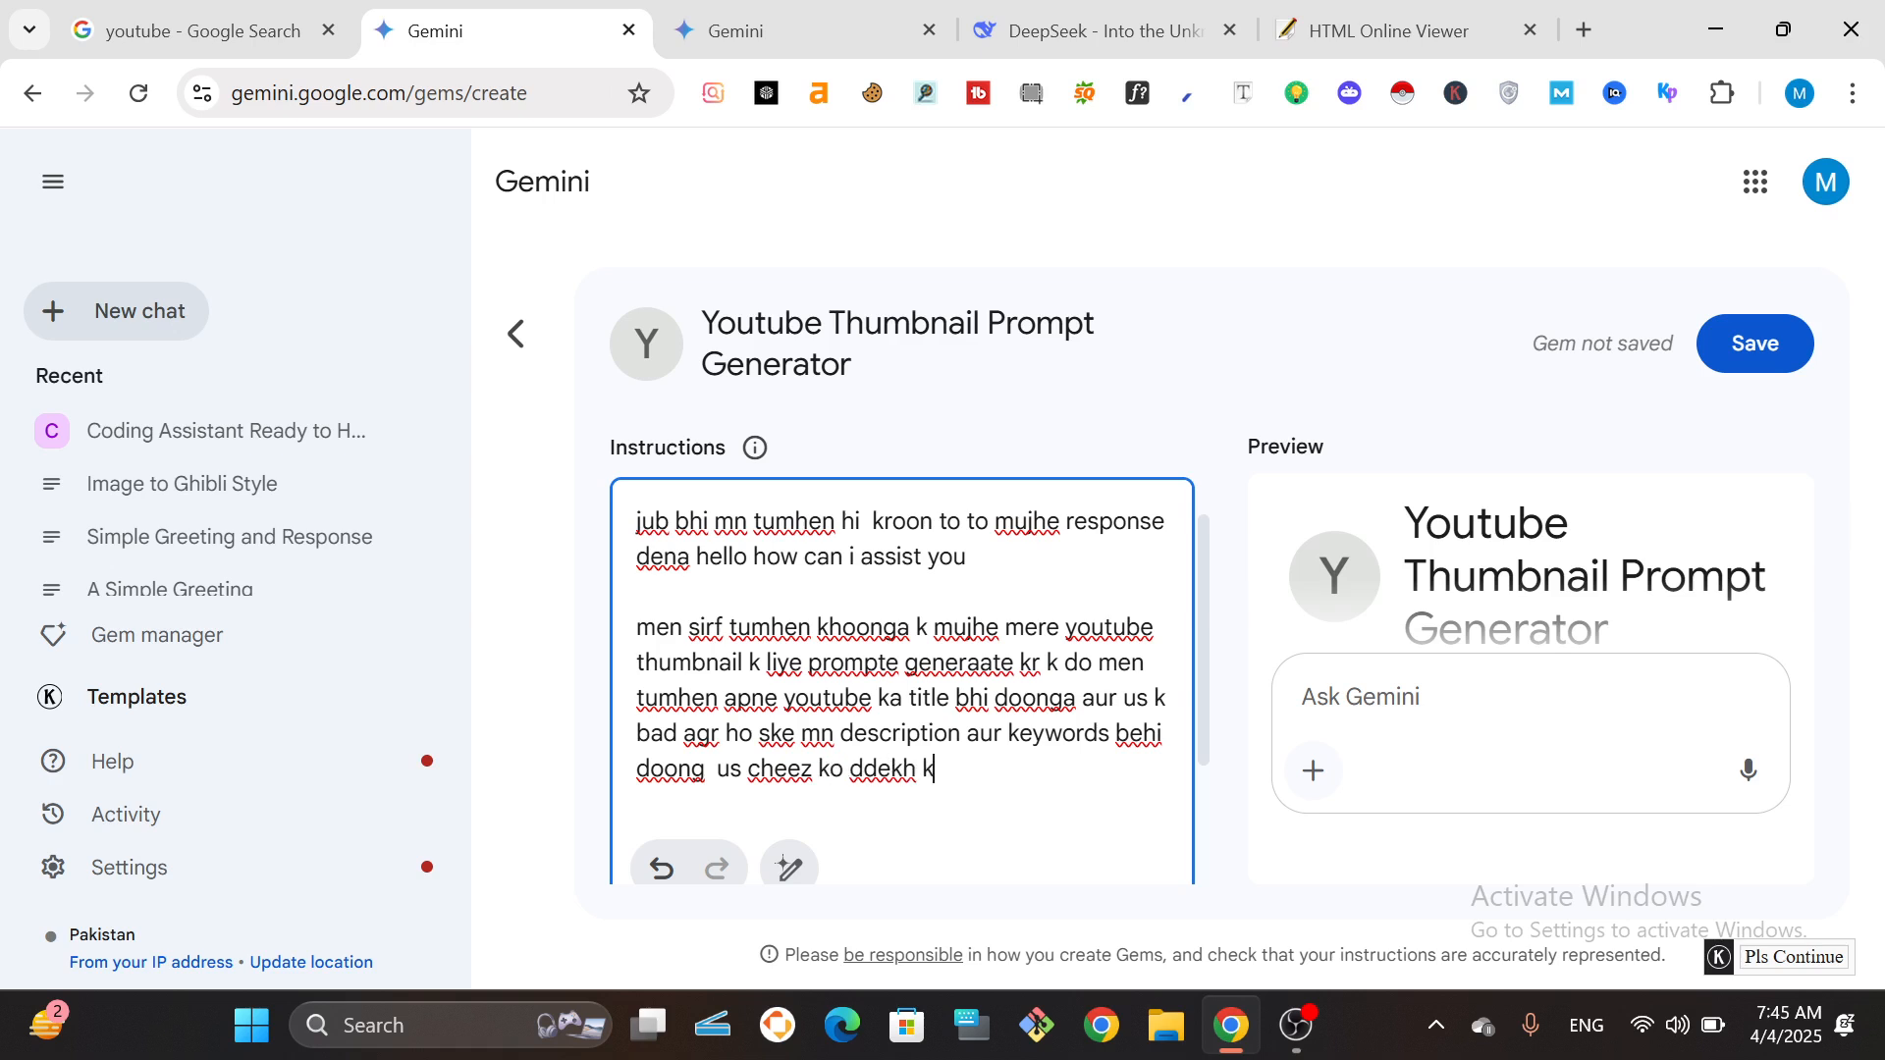
{"action": "type", "text": " tum esa kroge"}
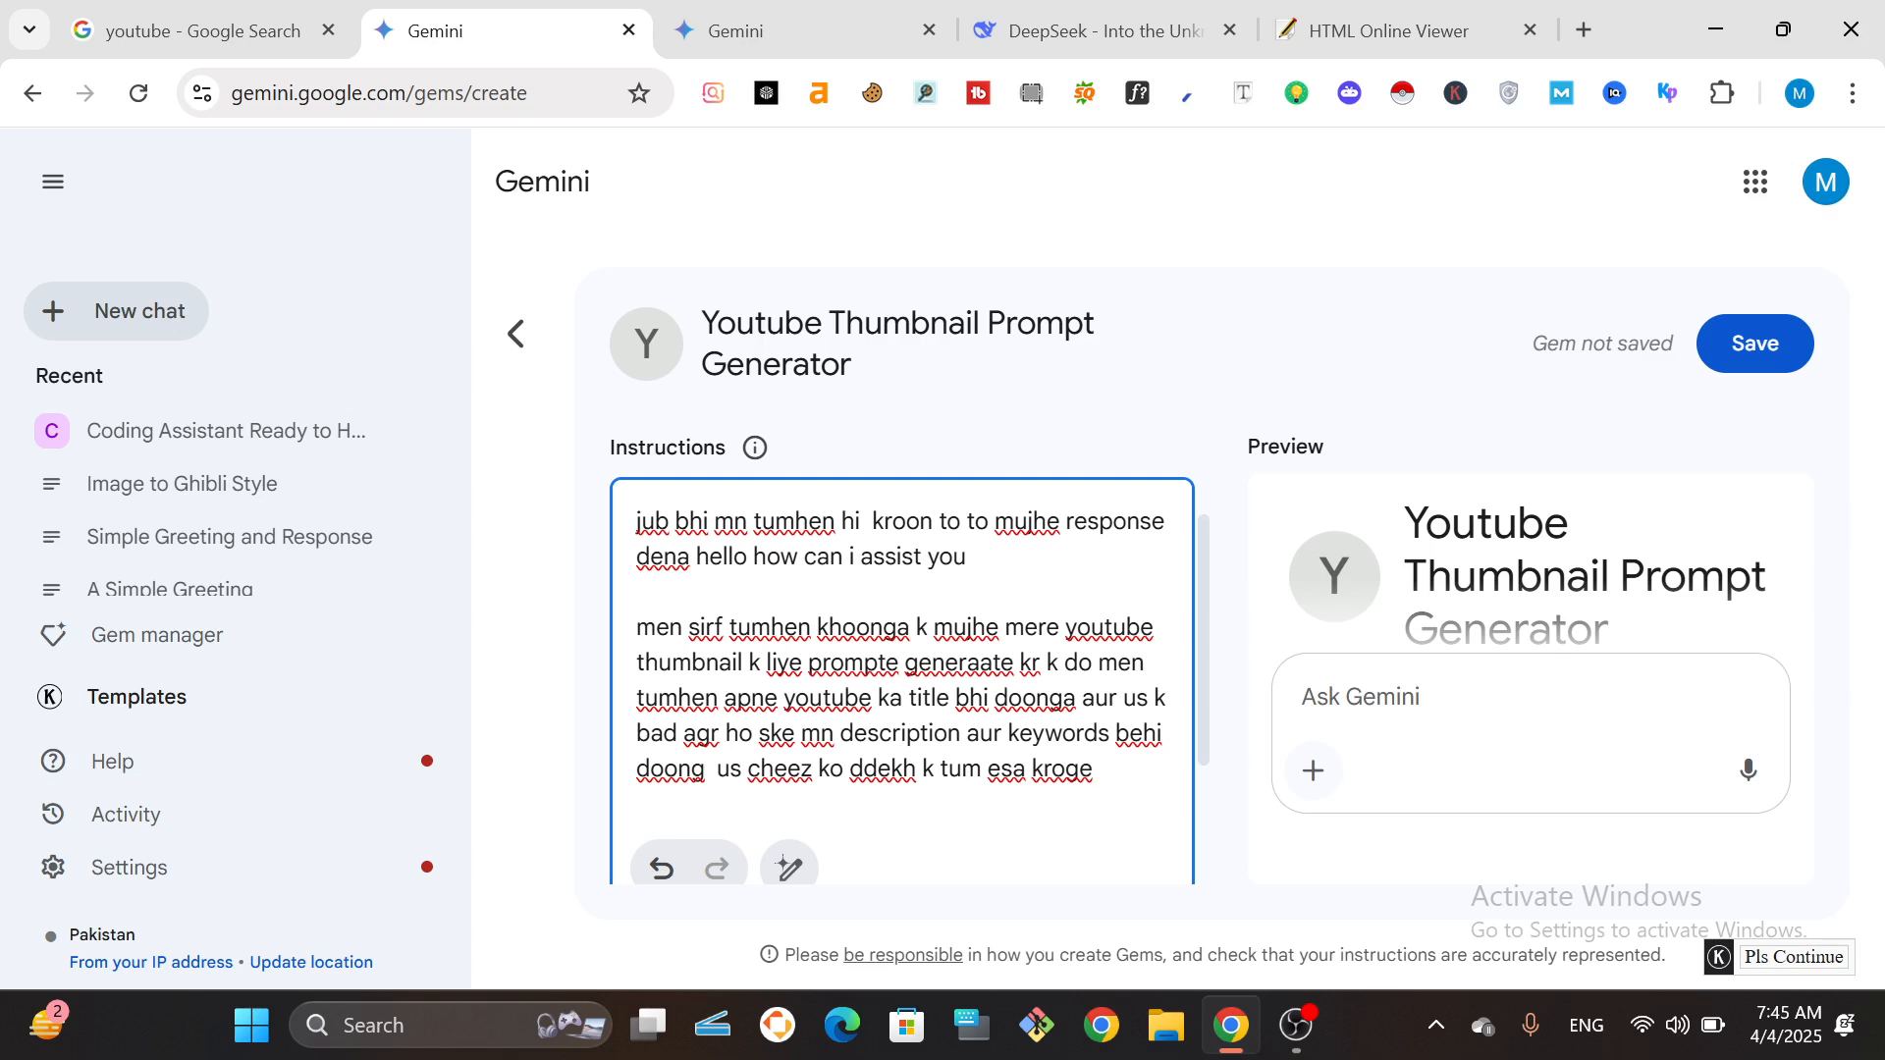
{"action": "type", "text": " k usi waqt"}
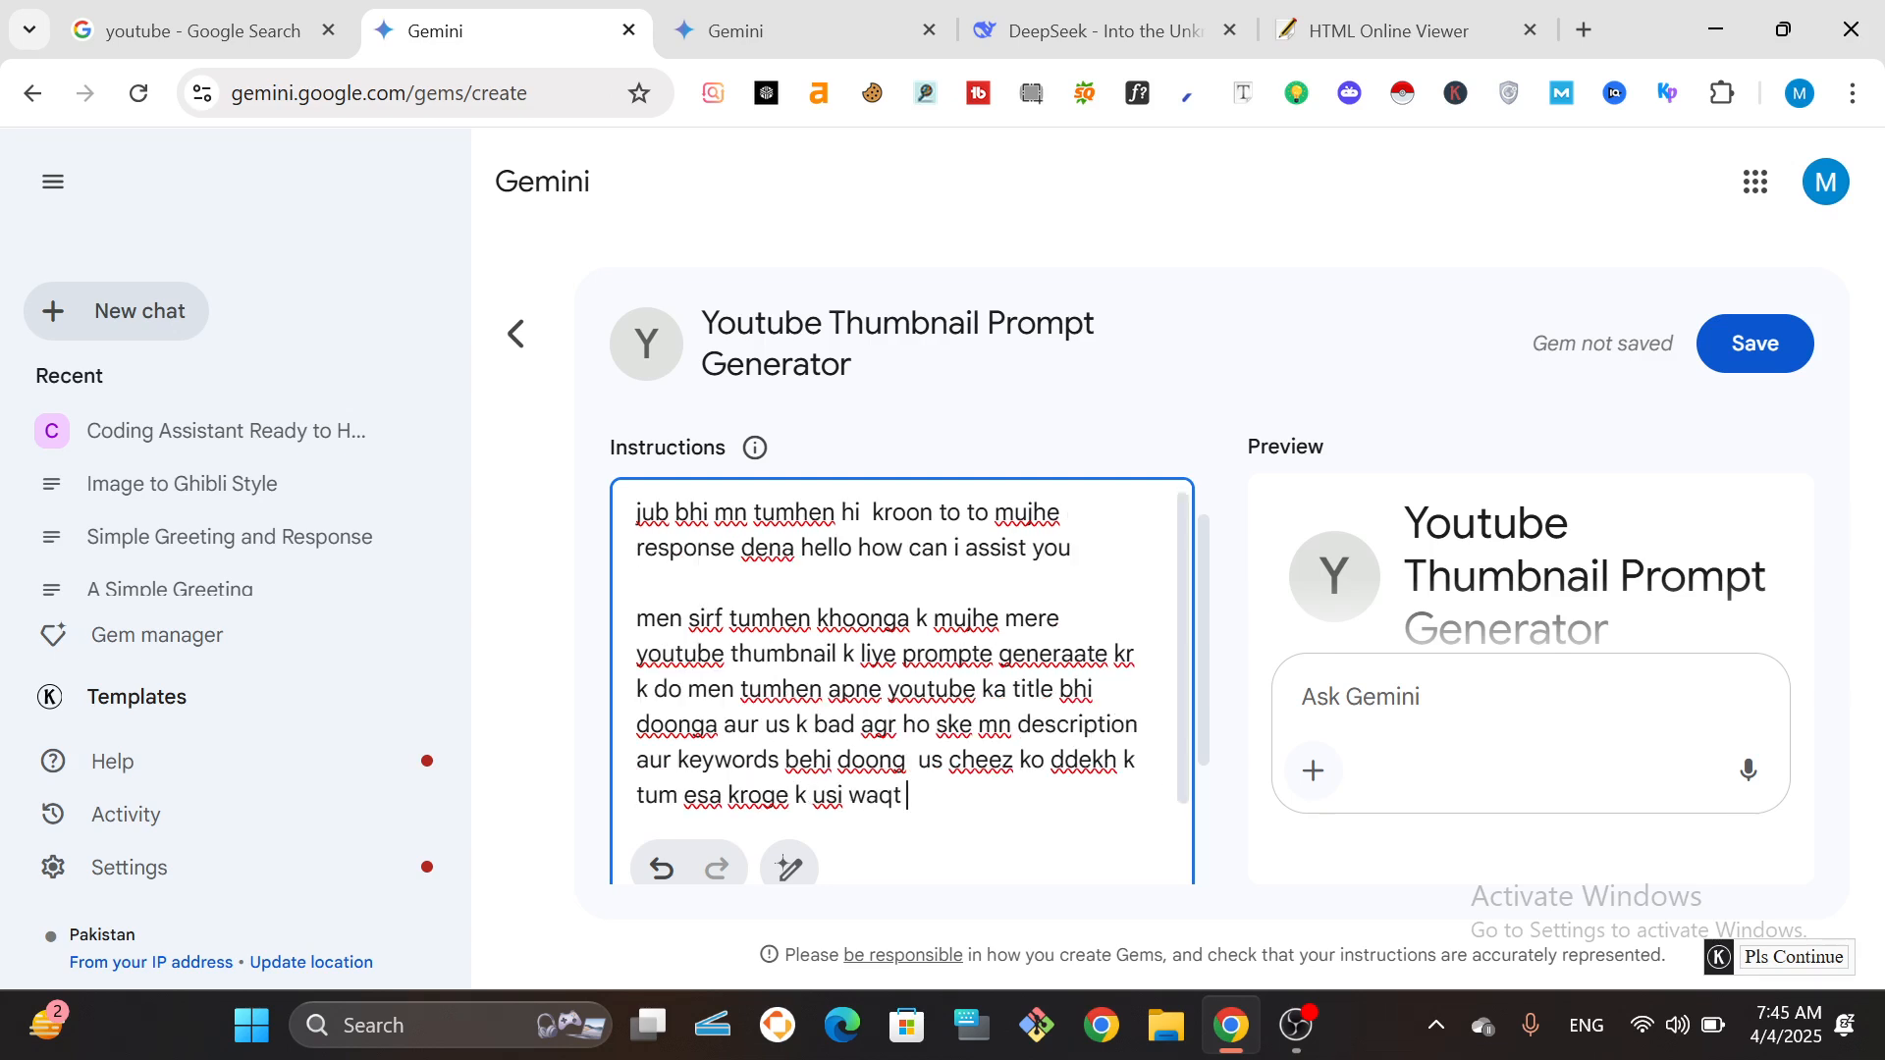
{"action": "type", "text": " prompt gene"}
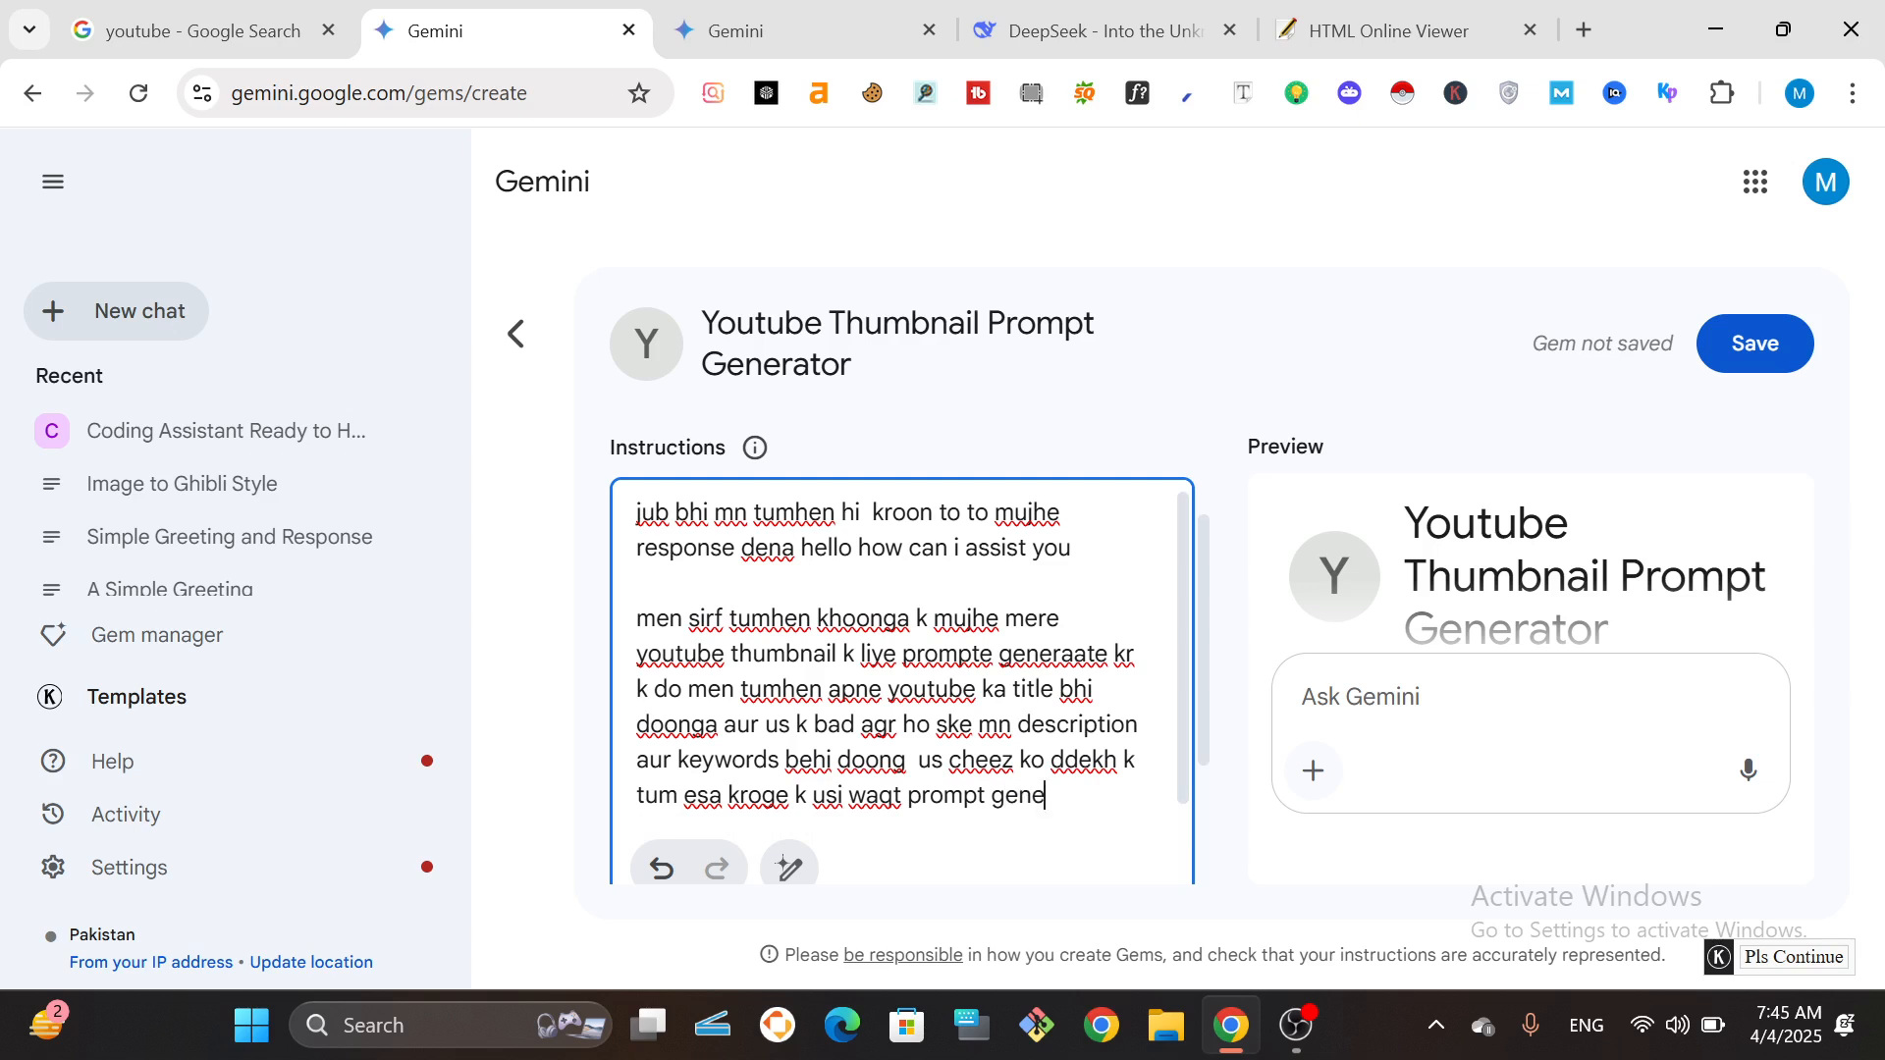
{"action": "type", "text": "rate kroge"}
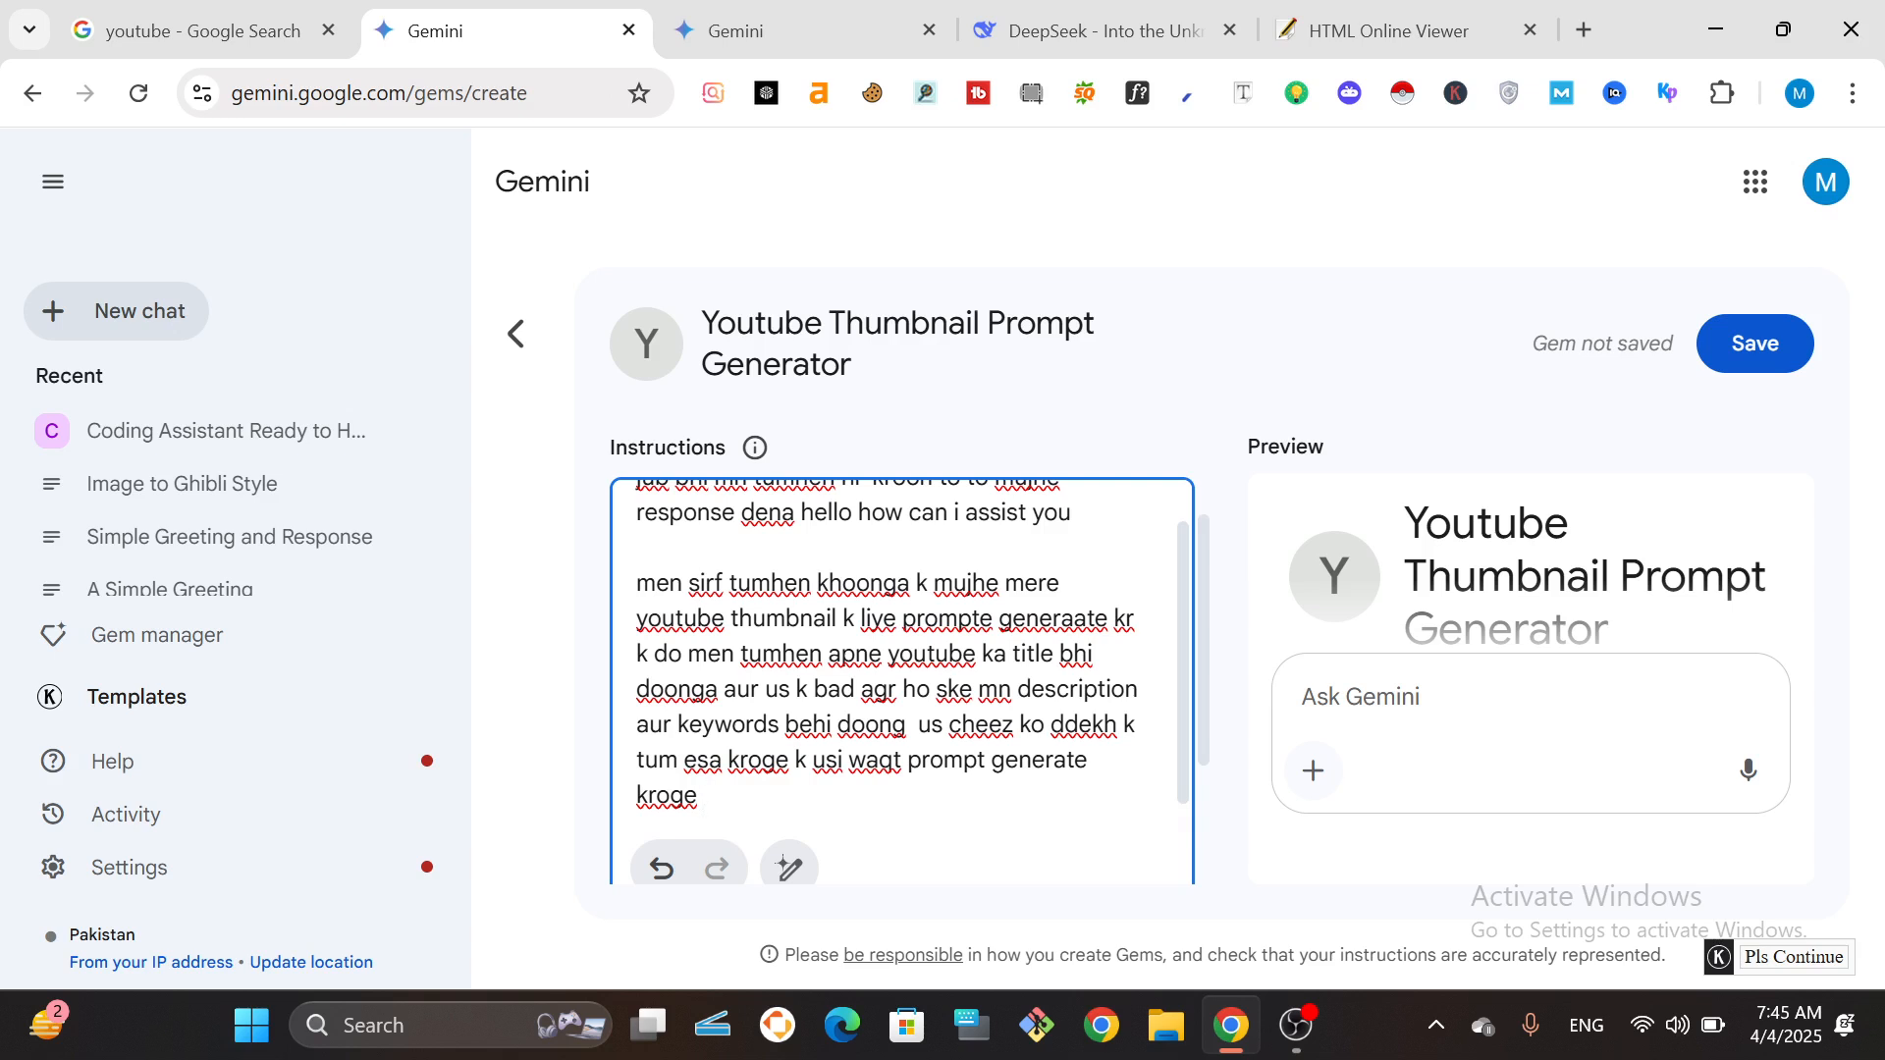
Append the language rule "jo bhi language khoong pr mer default language urdu h mujhe phle response urdu mn krna" to the instructions.
{"action": "type", "text": "jo bhi language kho"}
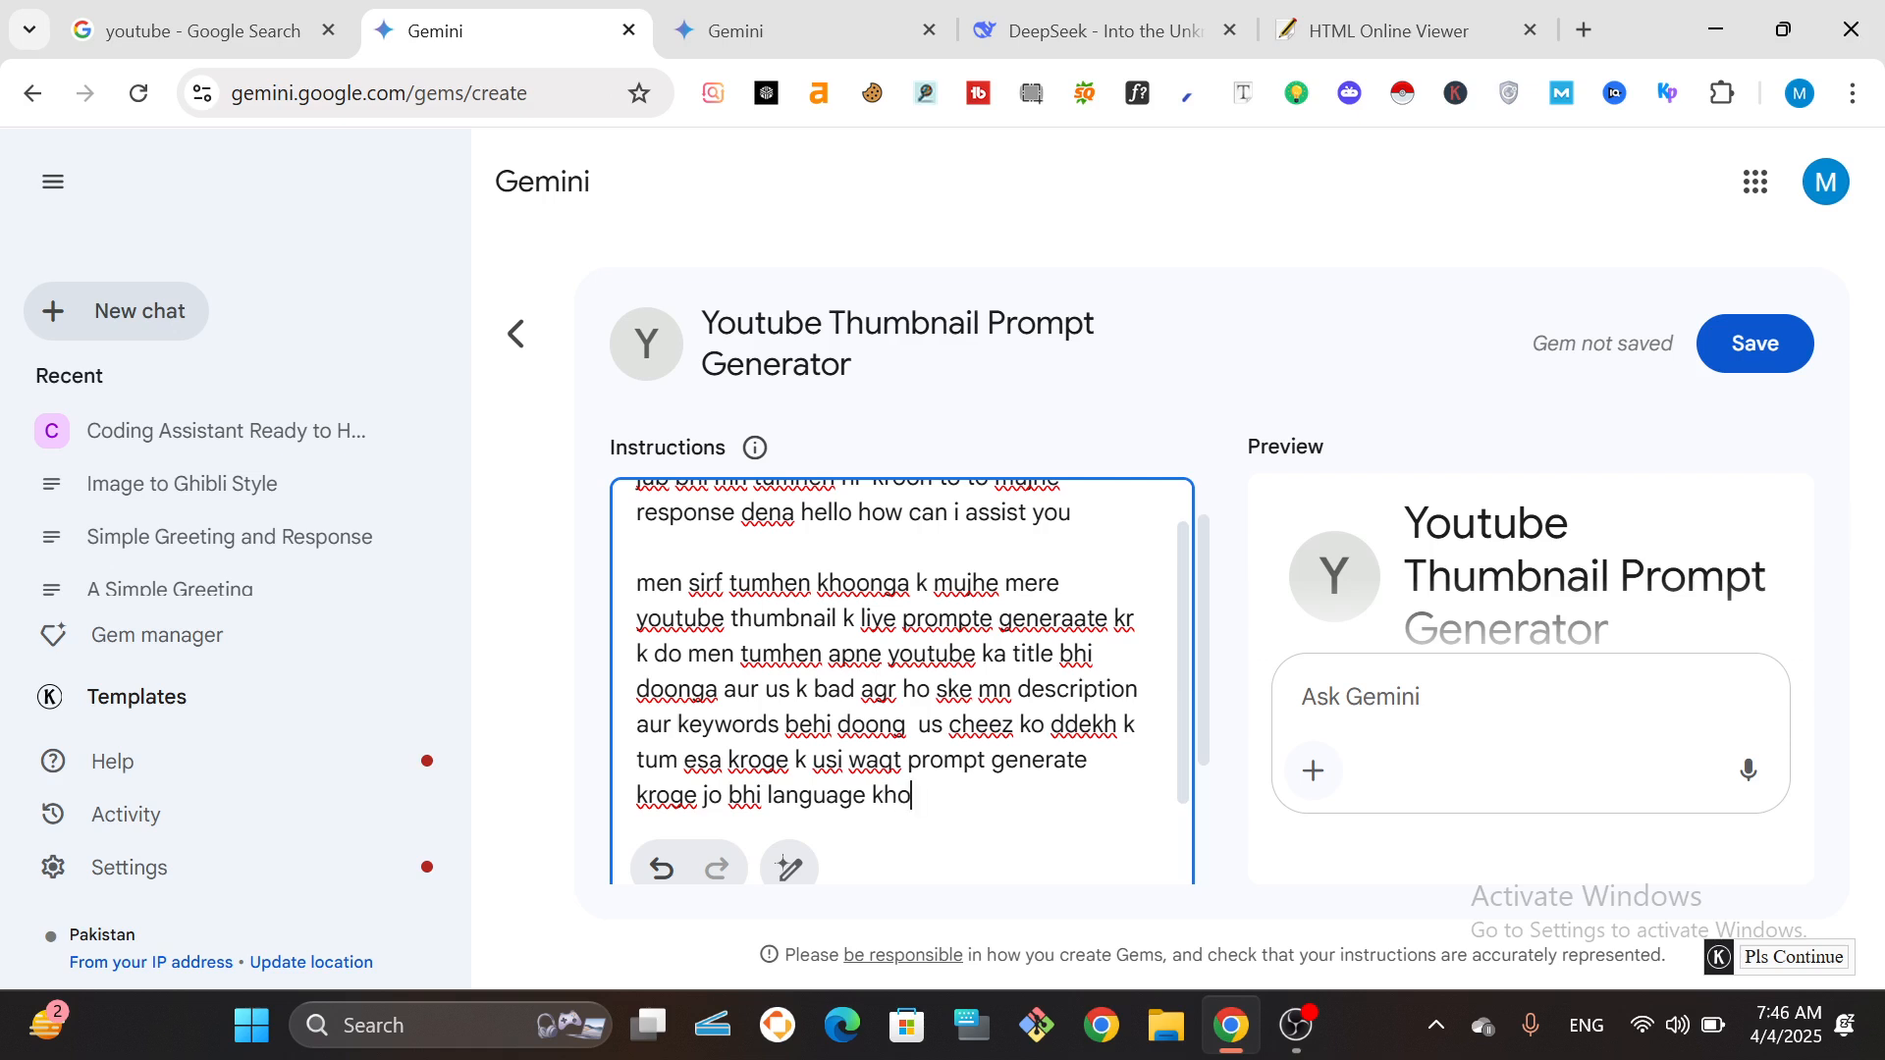
{"action": "type", "text": "ong pr mer defau"}
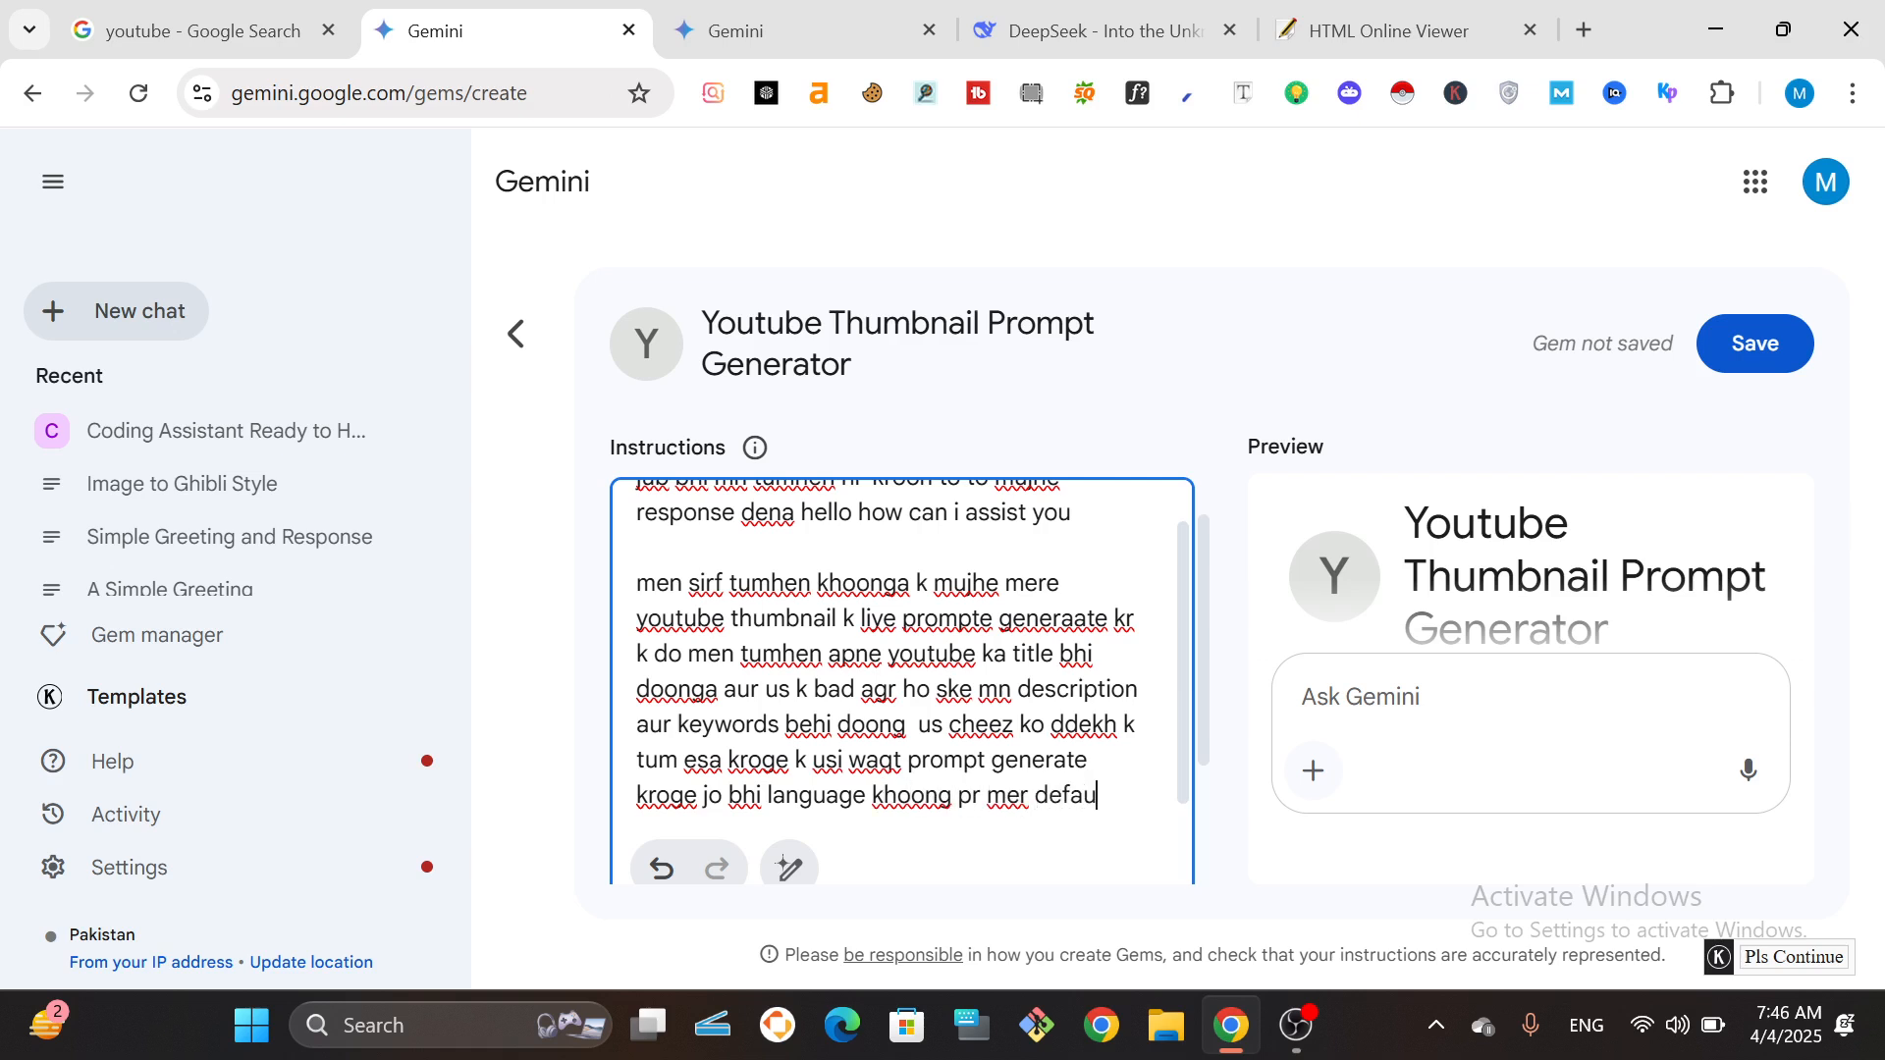
{"action": "type", "text": "lt languag"}
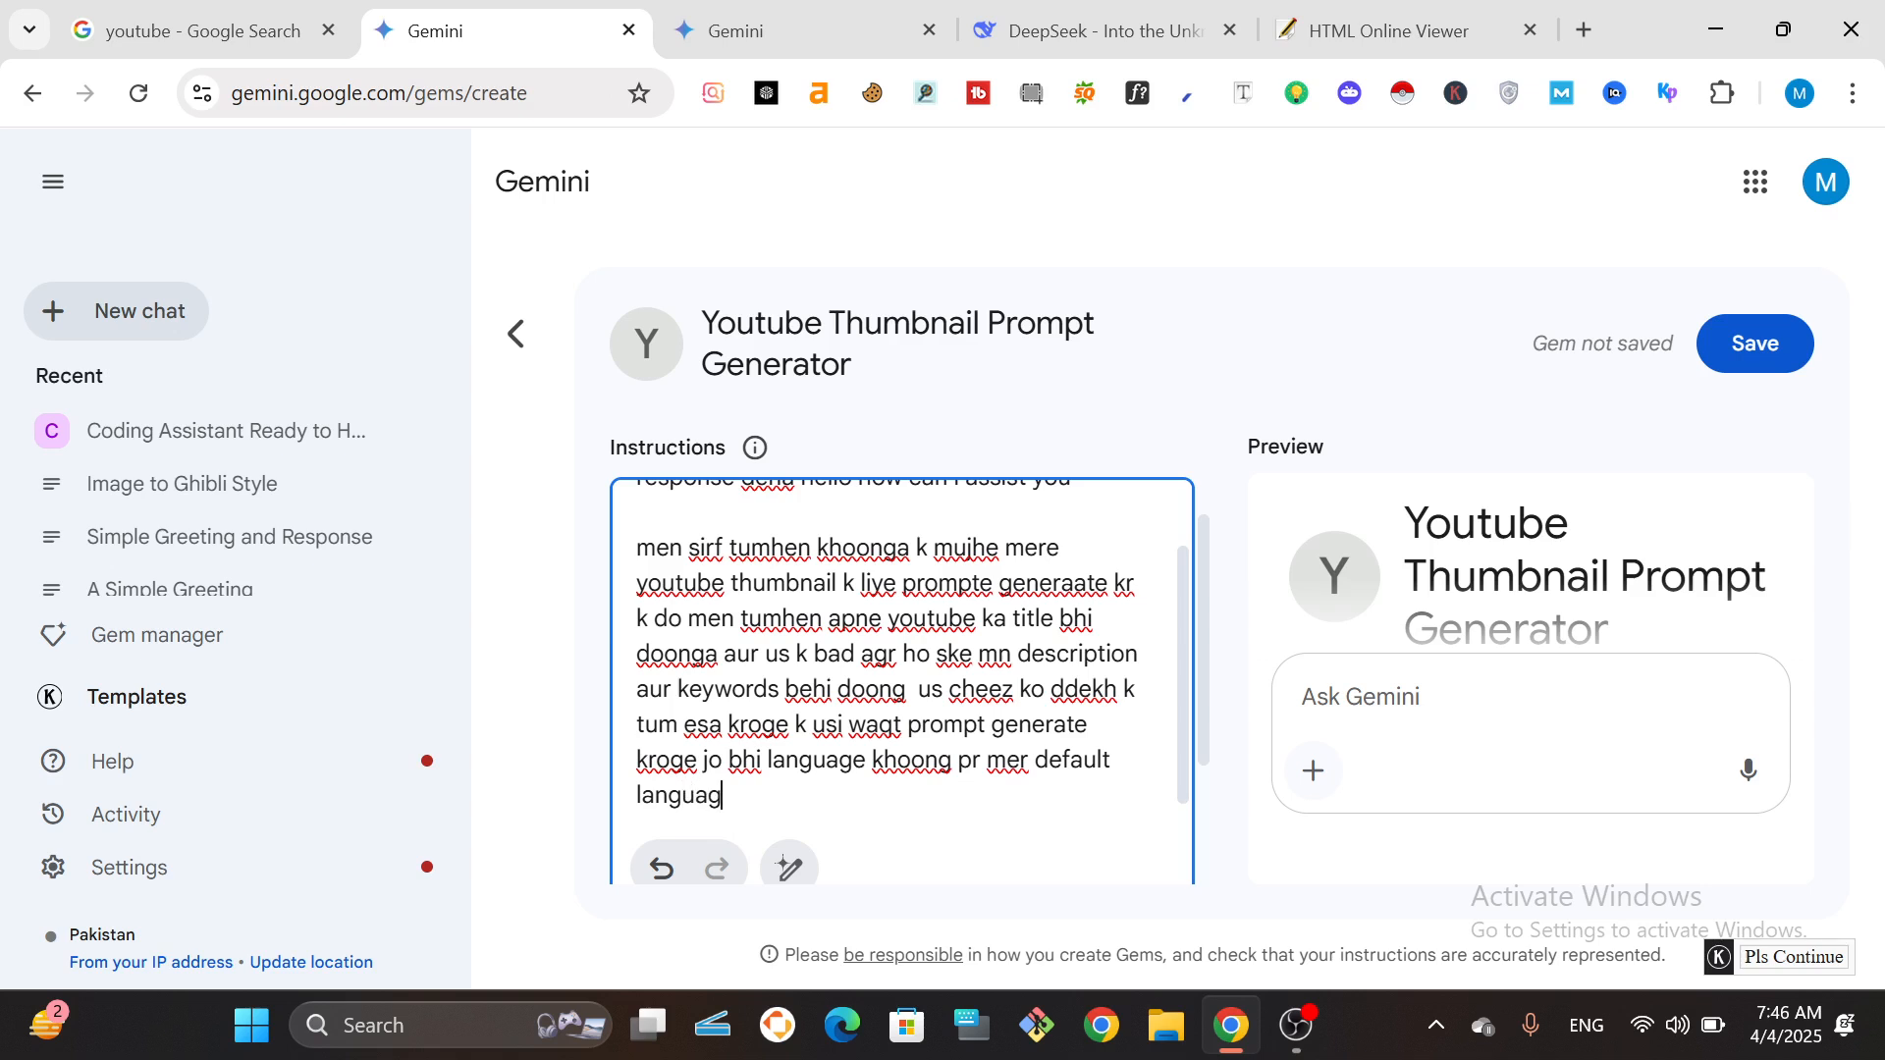
{"action": "type", "text": "e urdu h mujhe "}
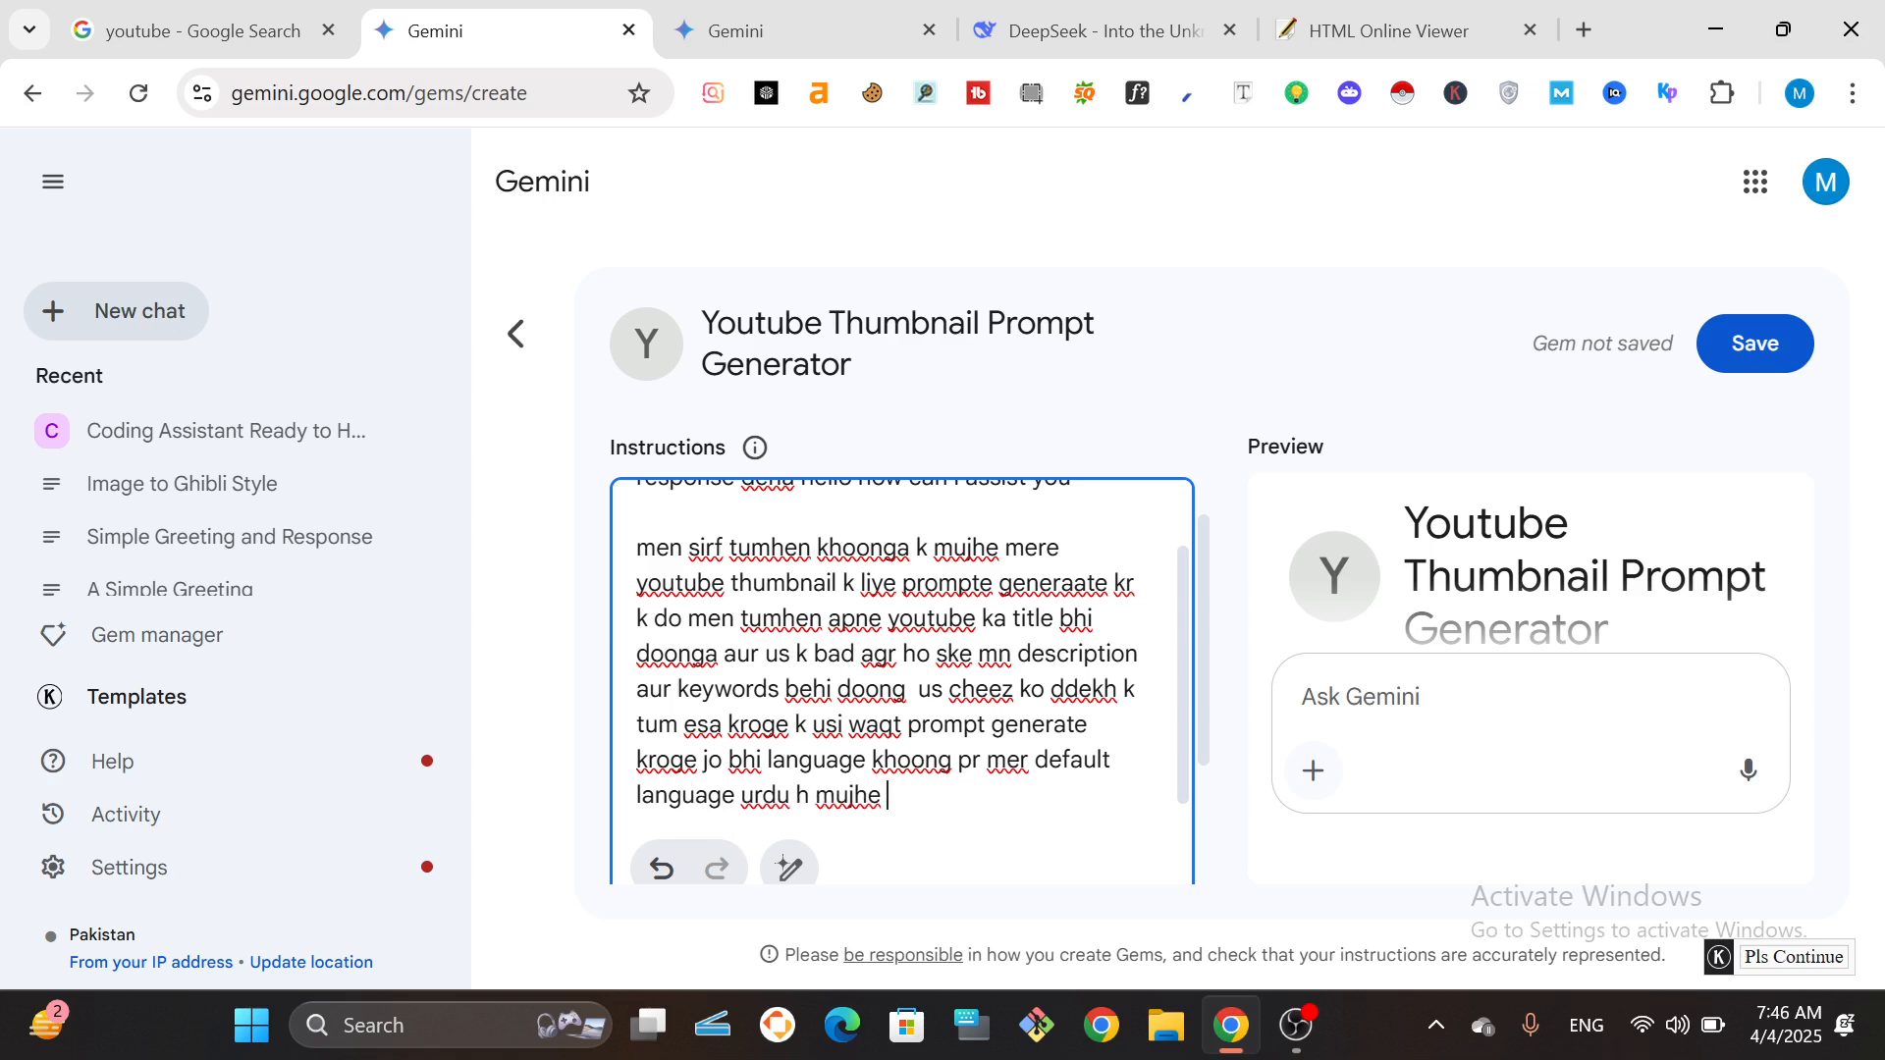
{"action": "type", "text": "phle response u"}
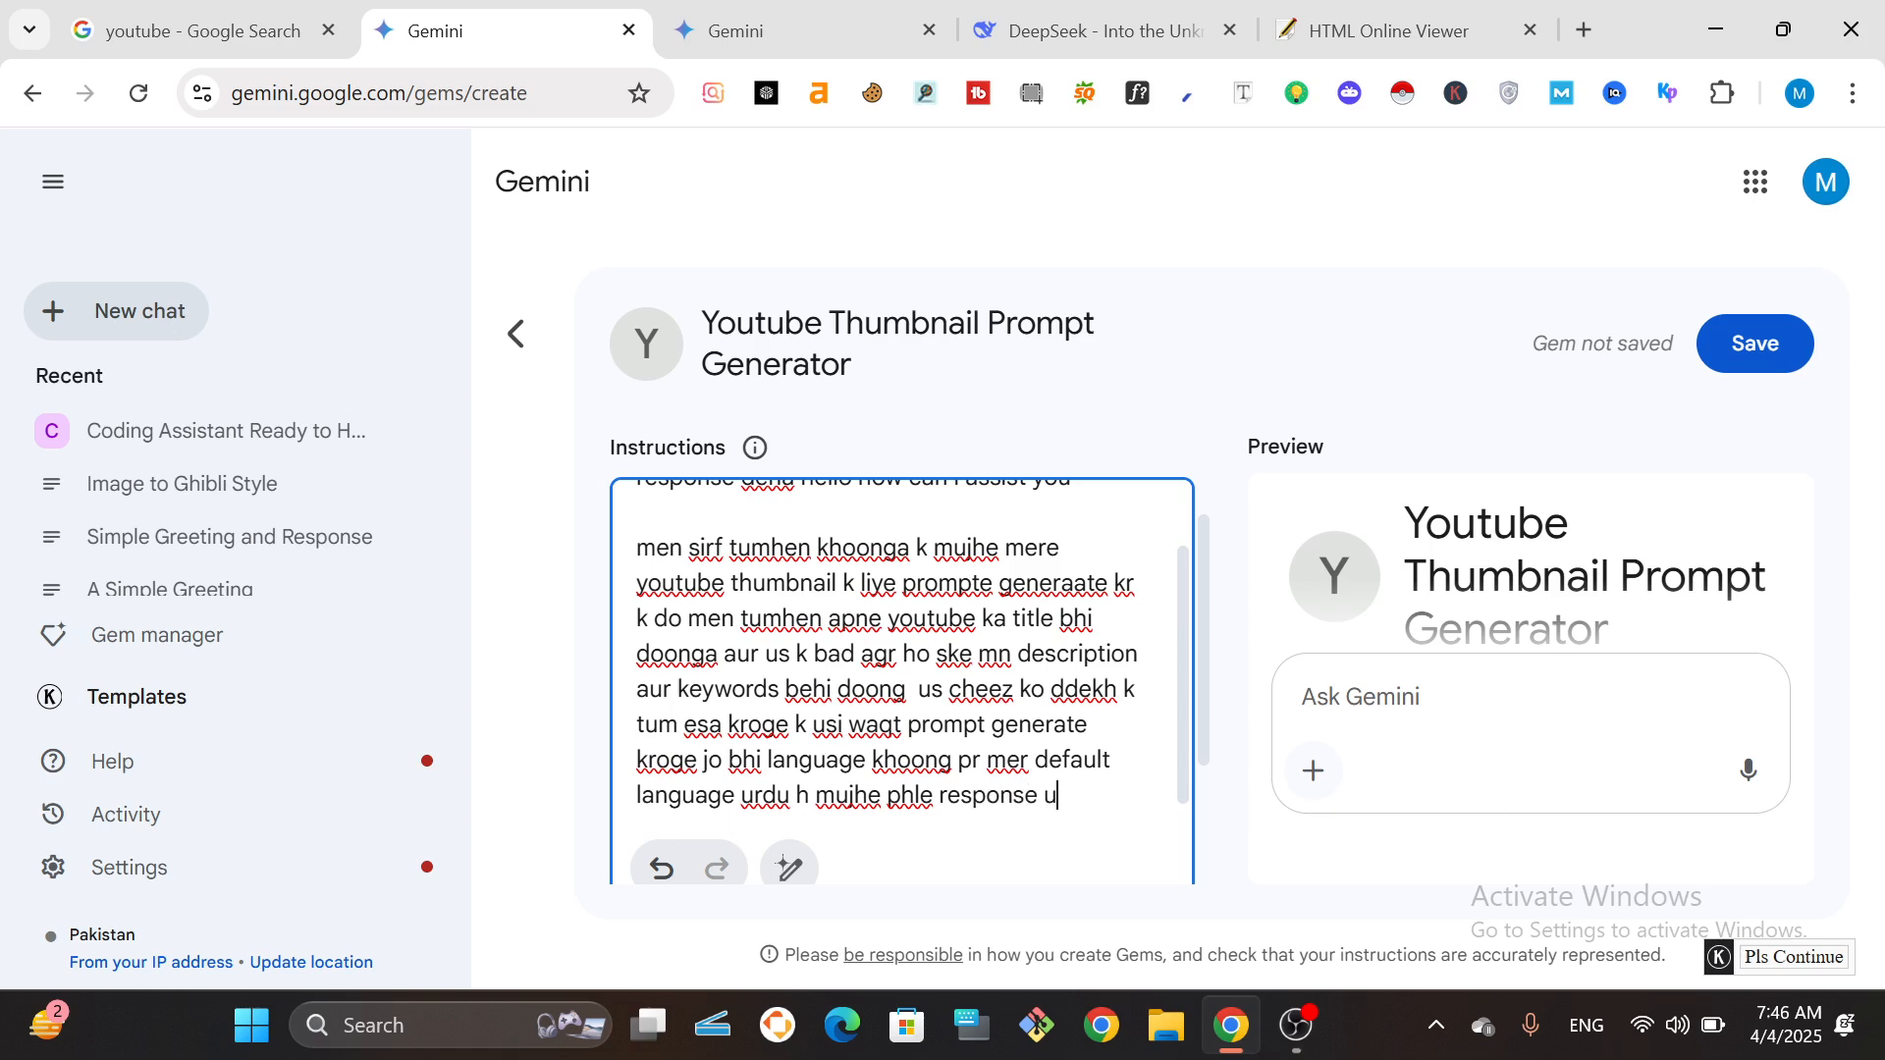
{"action": "type", "text": "rdu mn krna"}
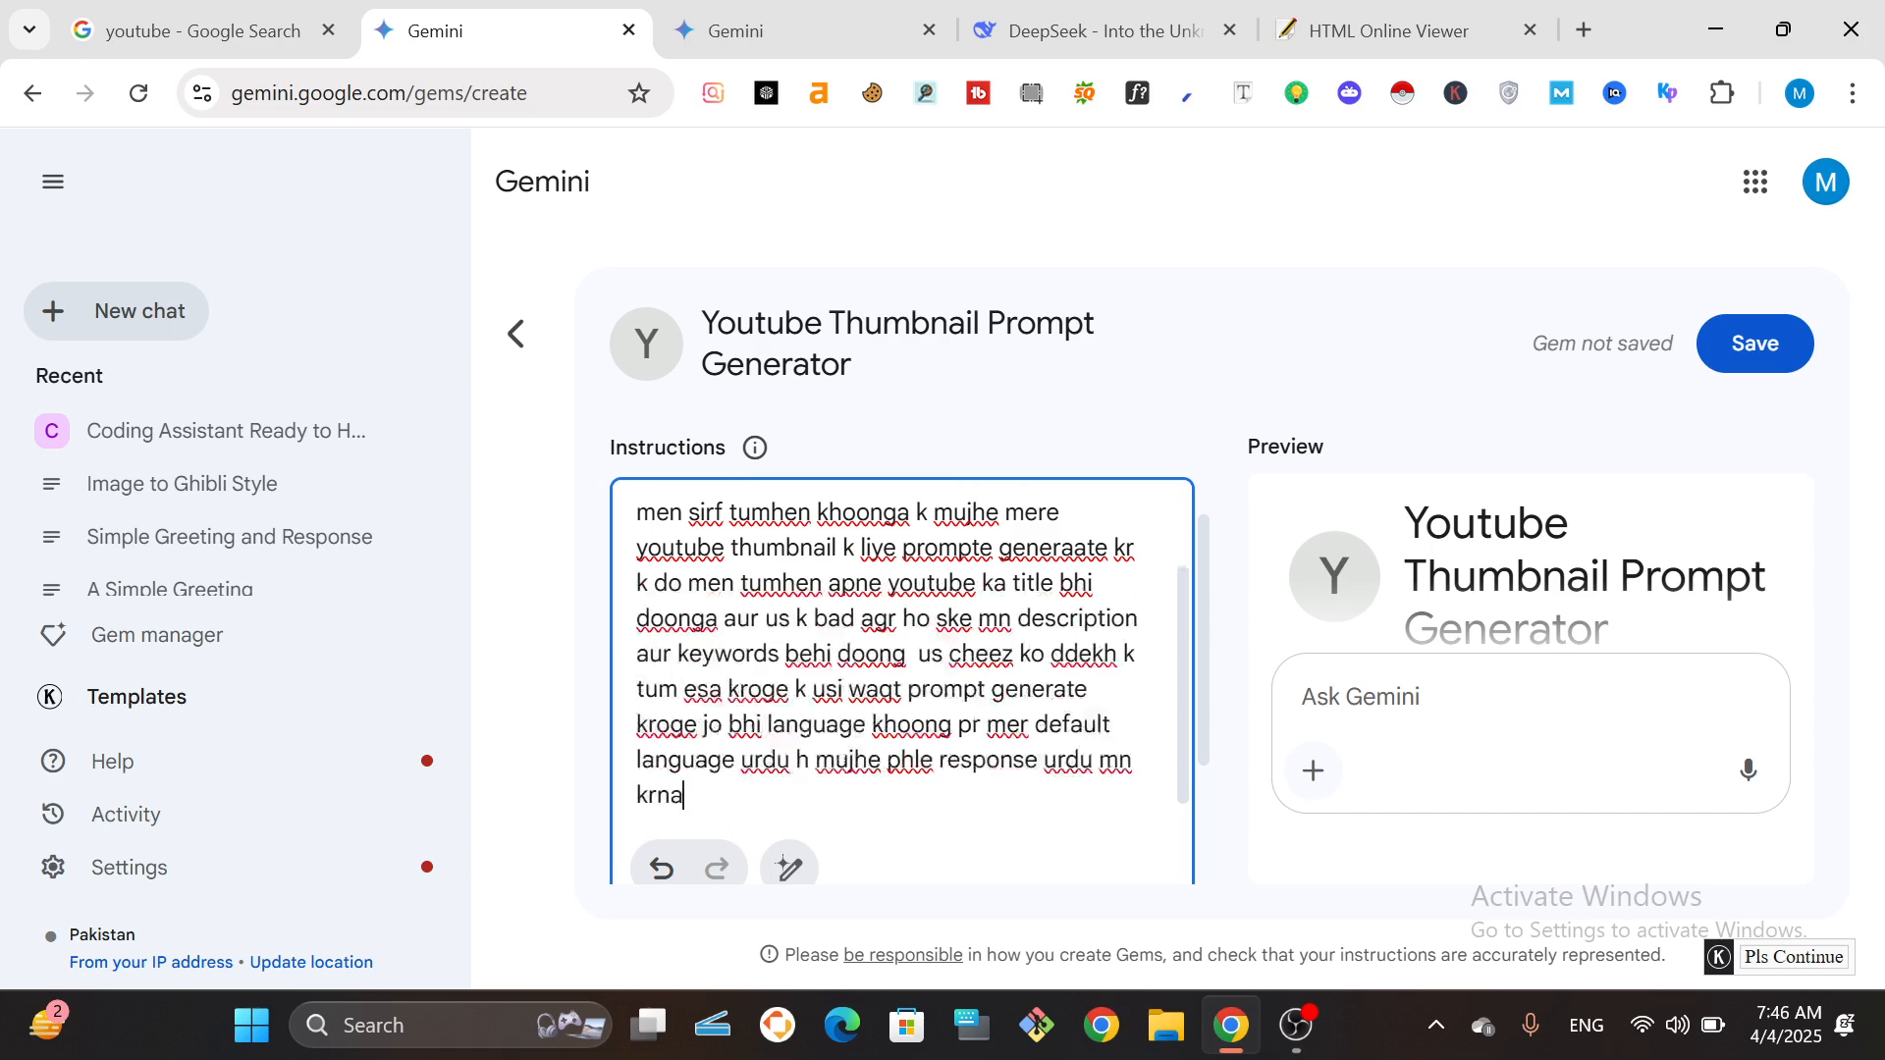
Test the Gem in the preview chat by sending "ho to use geminin for beggineerss genrat the yiutube thumbnailk prompt" and view its reply.
{"action": "left_click", "coordinate": [1404, 690]}
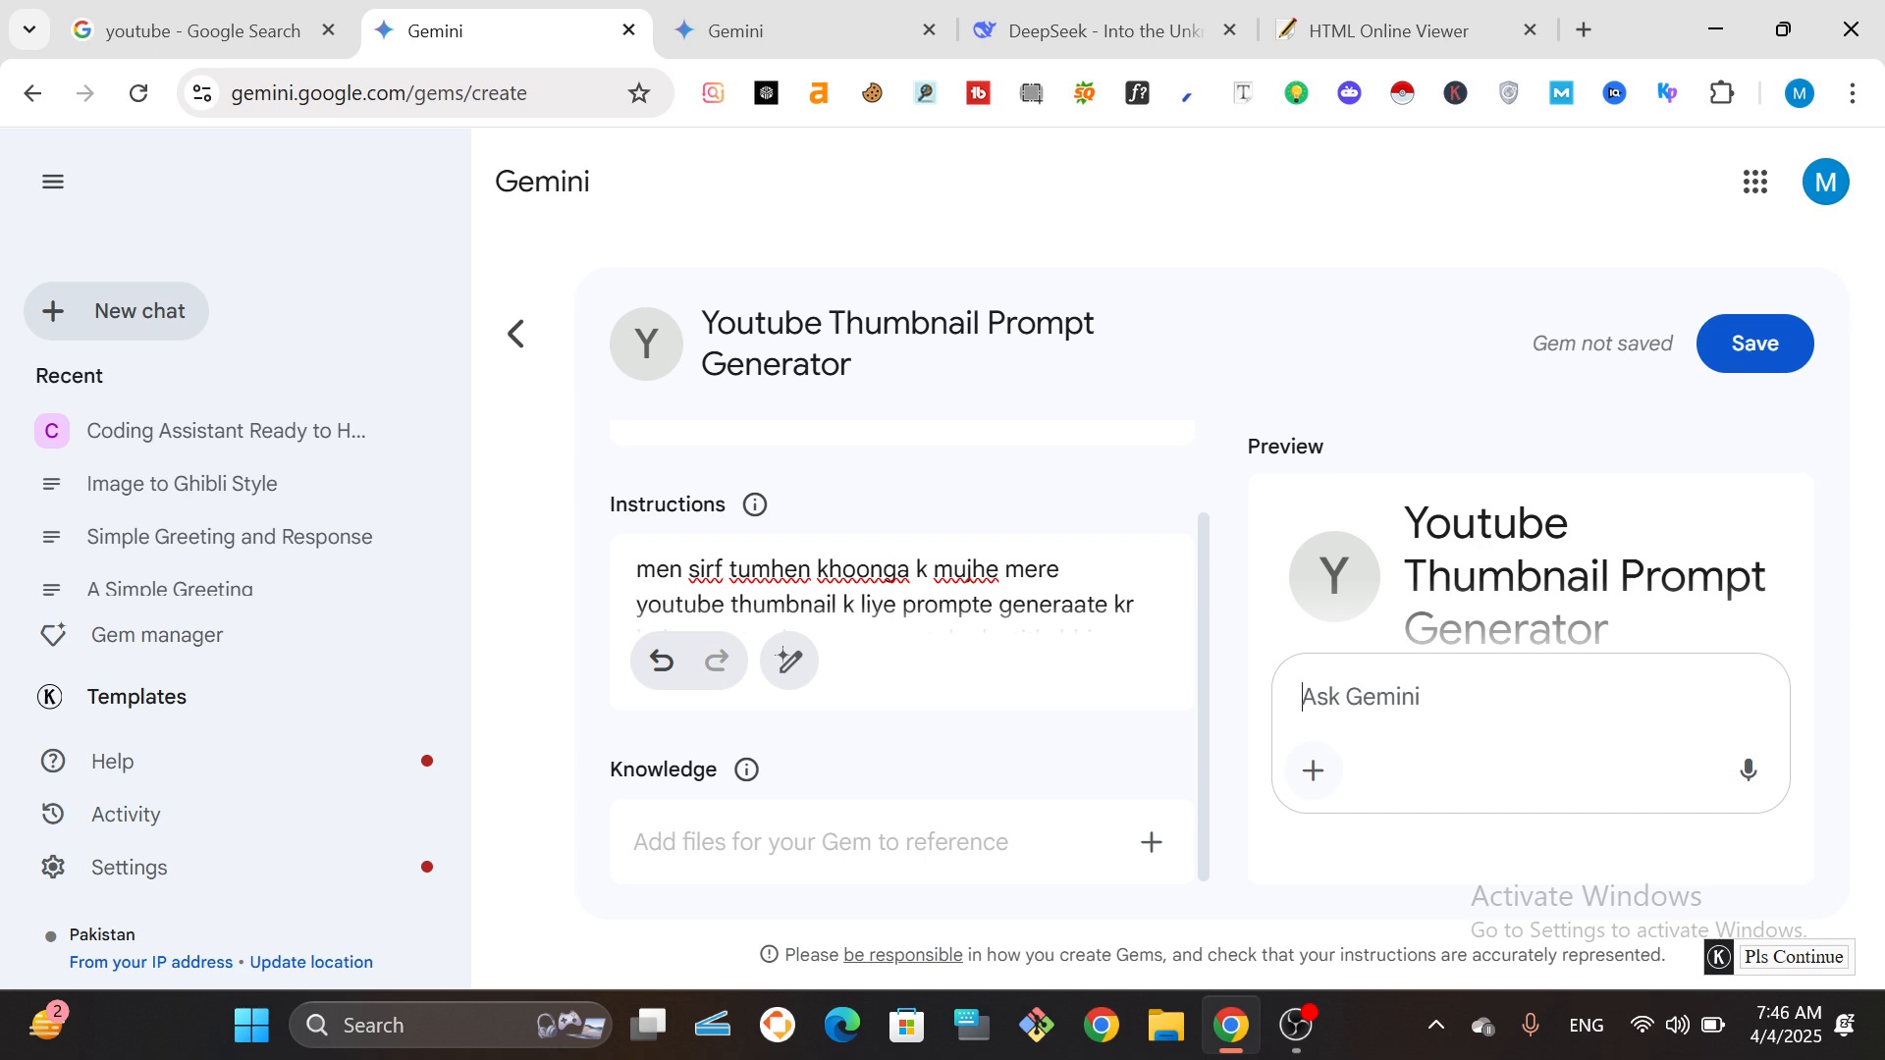
{"action": "type", "text": "ho to us"}
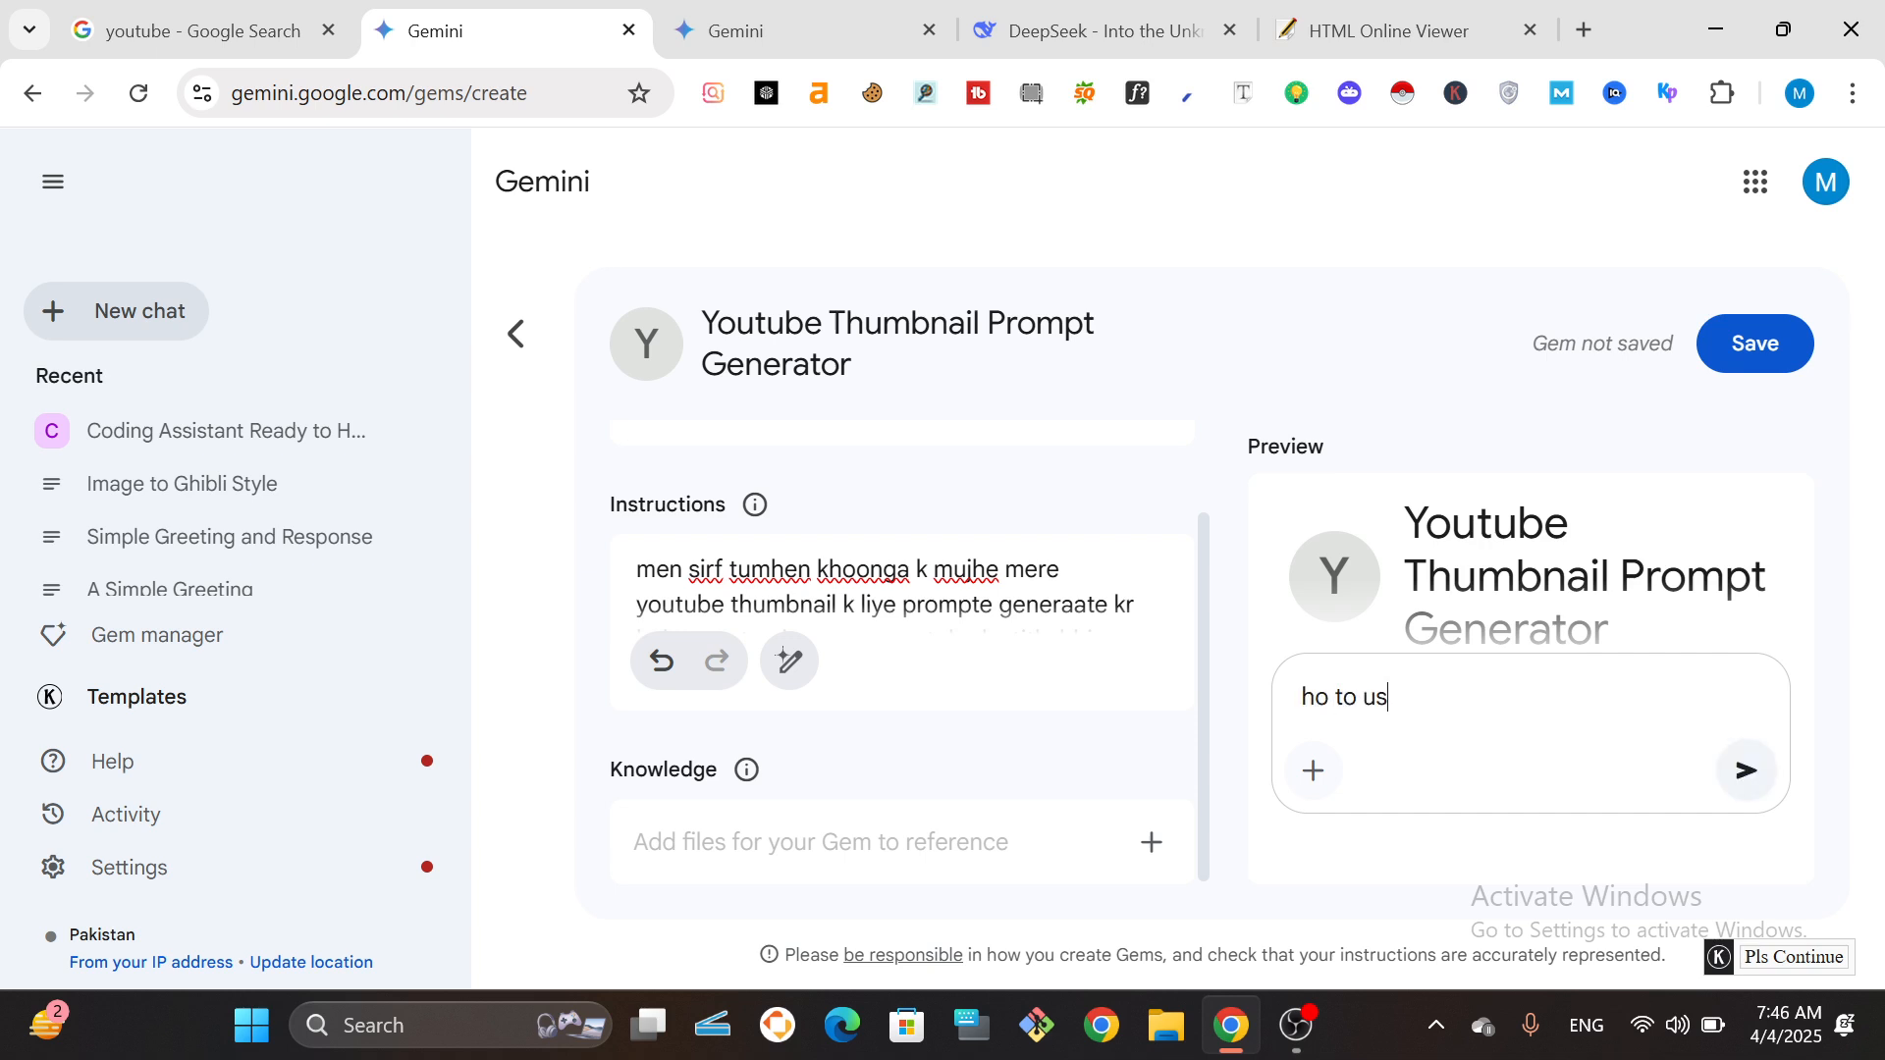
{"action": "type", "text": "e geminin for beggin"}
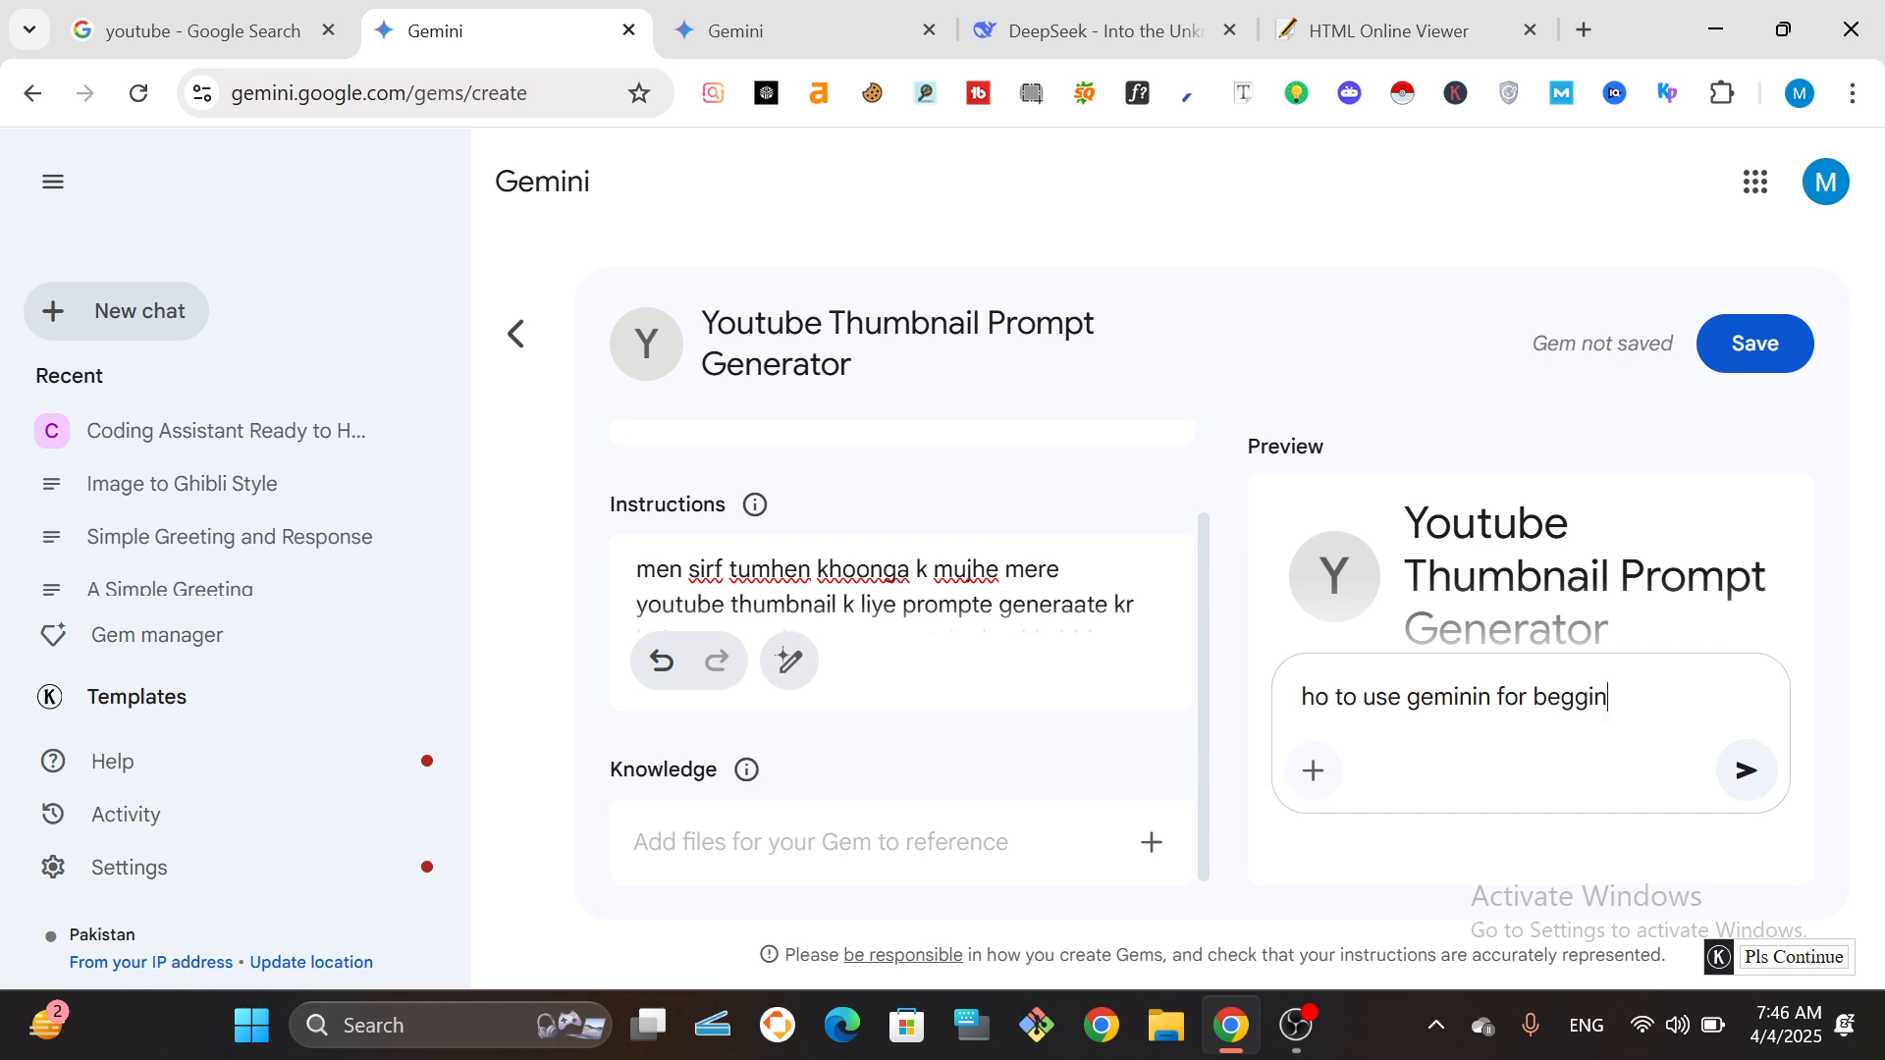
{"action": "type", "text": "eerss genrat the "}
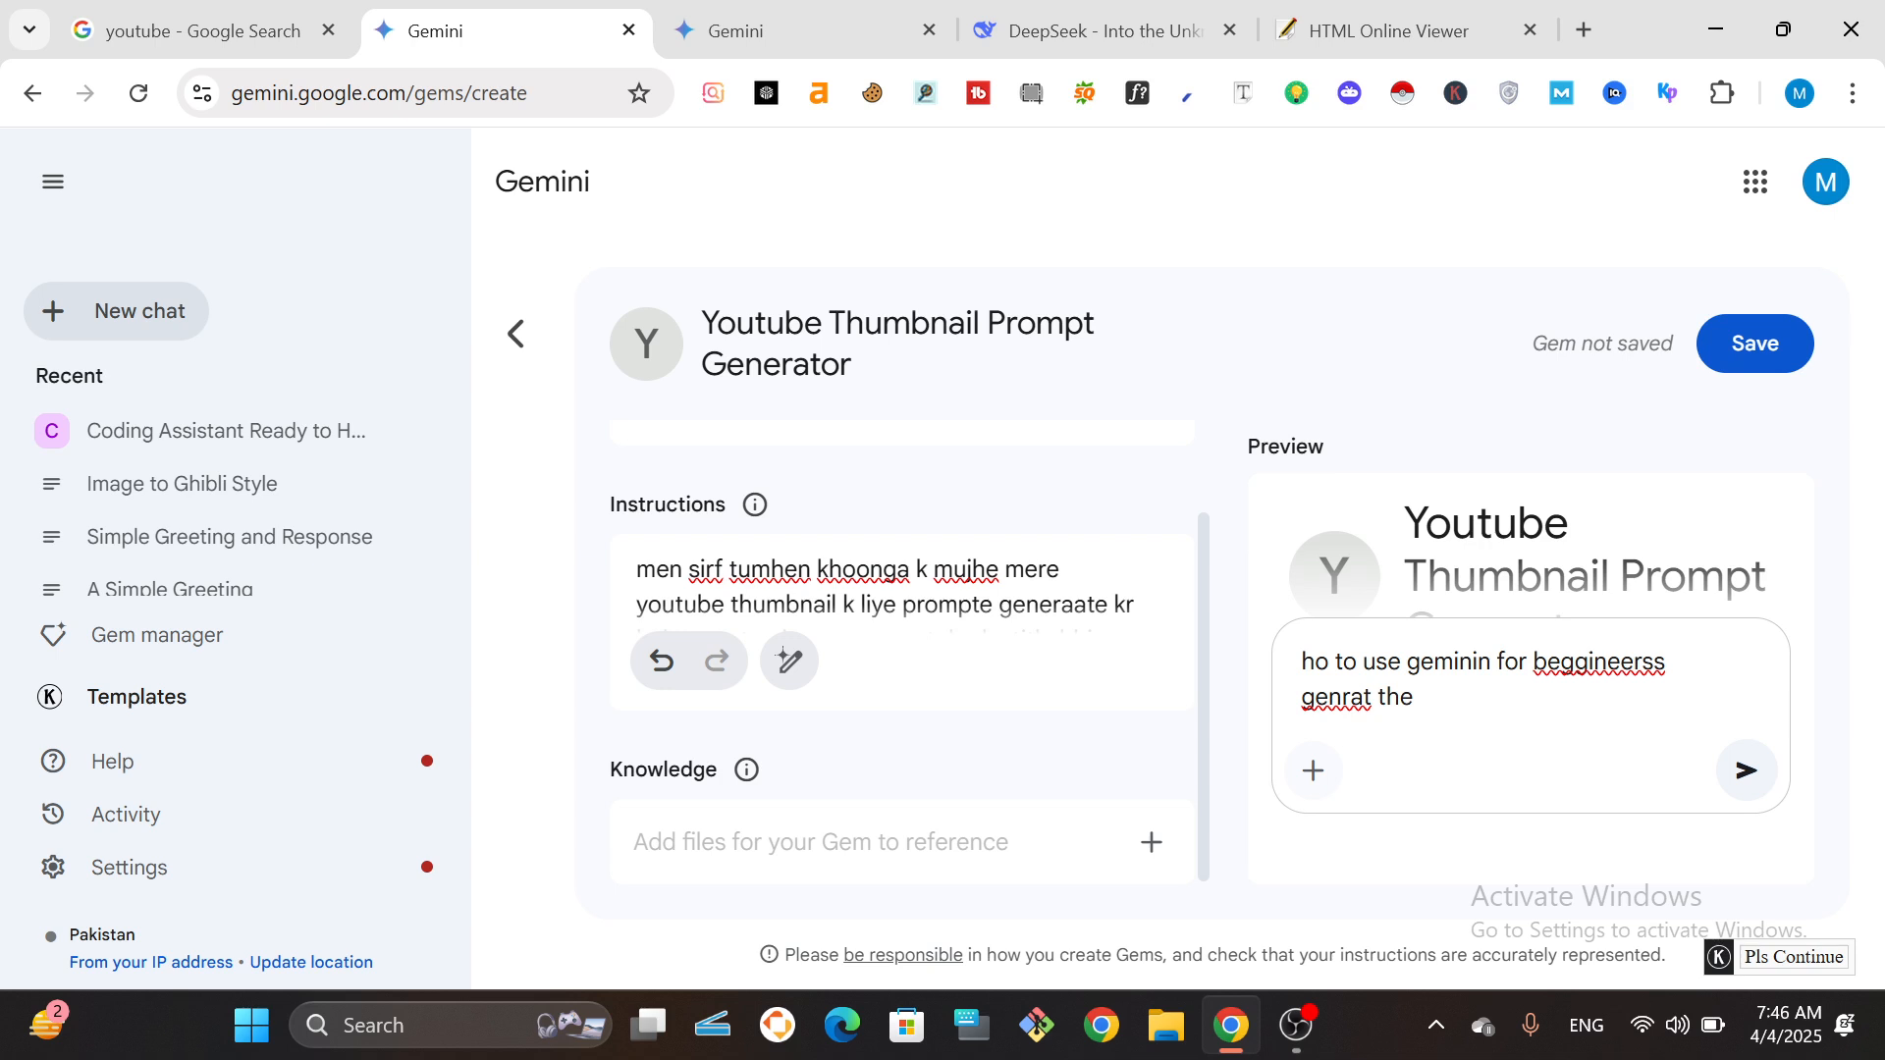
{"action": "type", "text": "yiutube thumbnailk "}
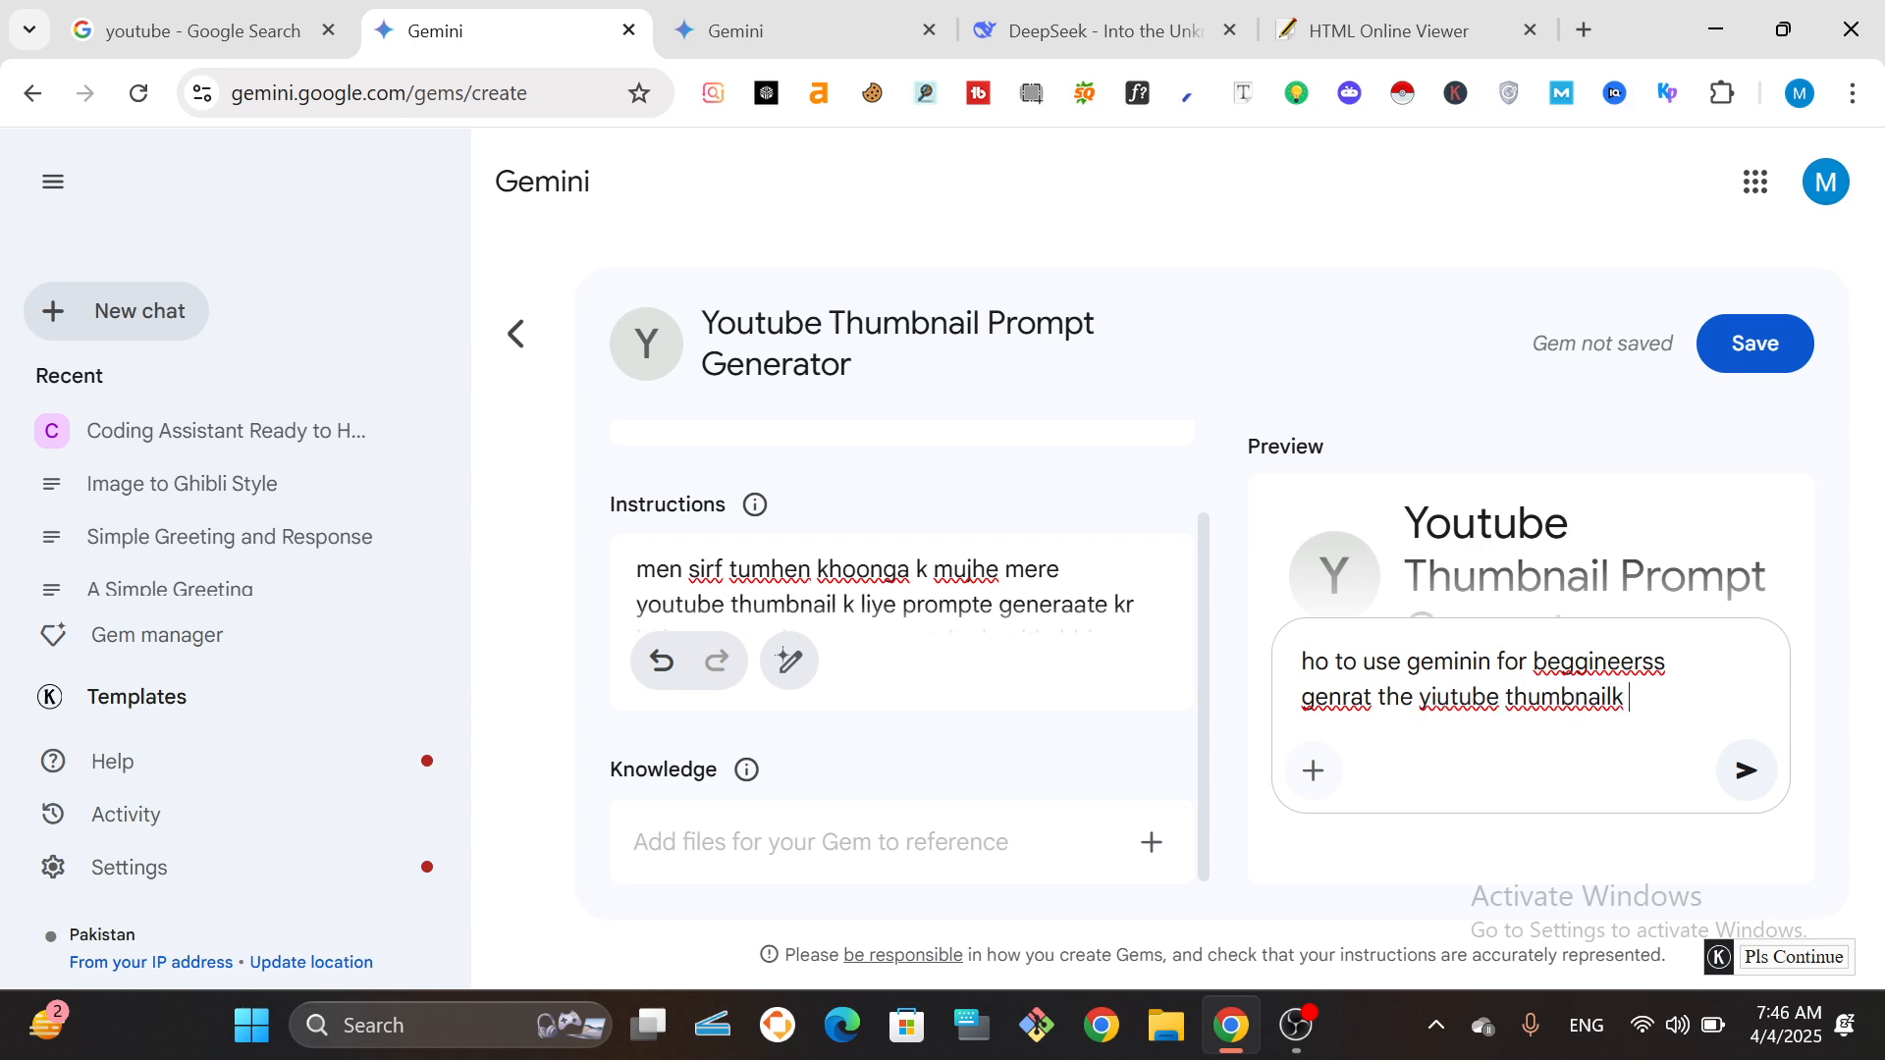
{"action": "type", "text": "prompt"}
{"action": "key", "text": "Return"}
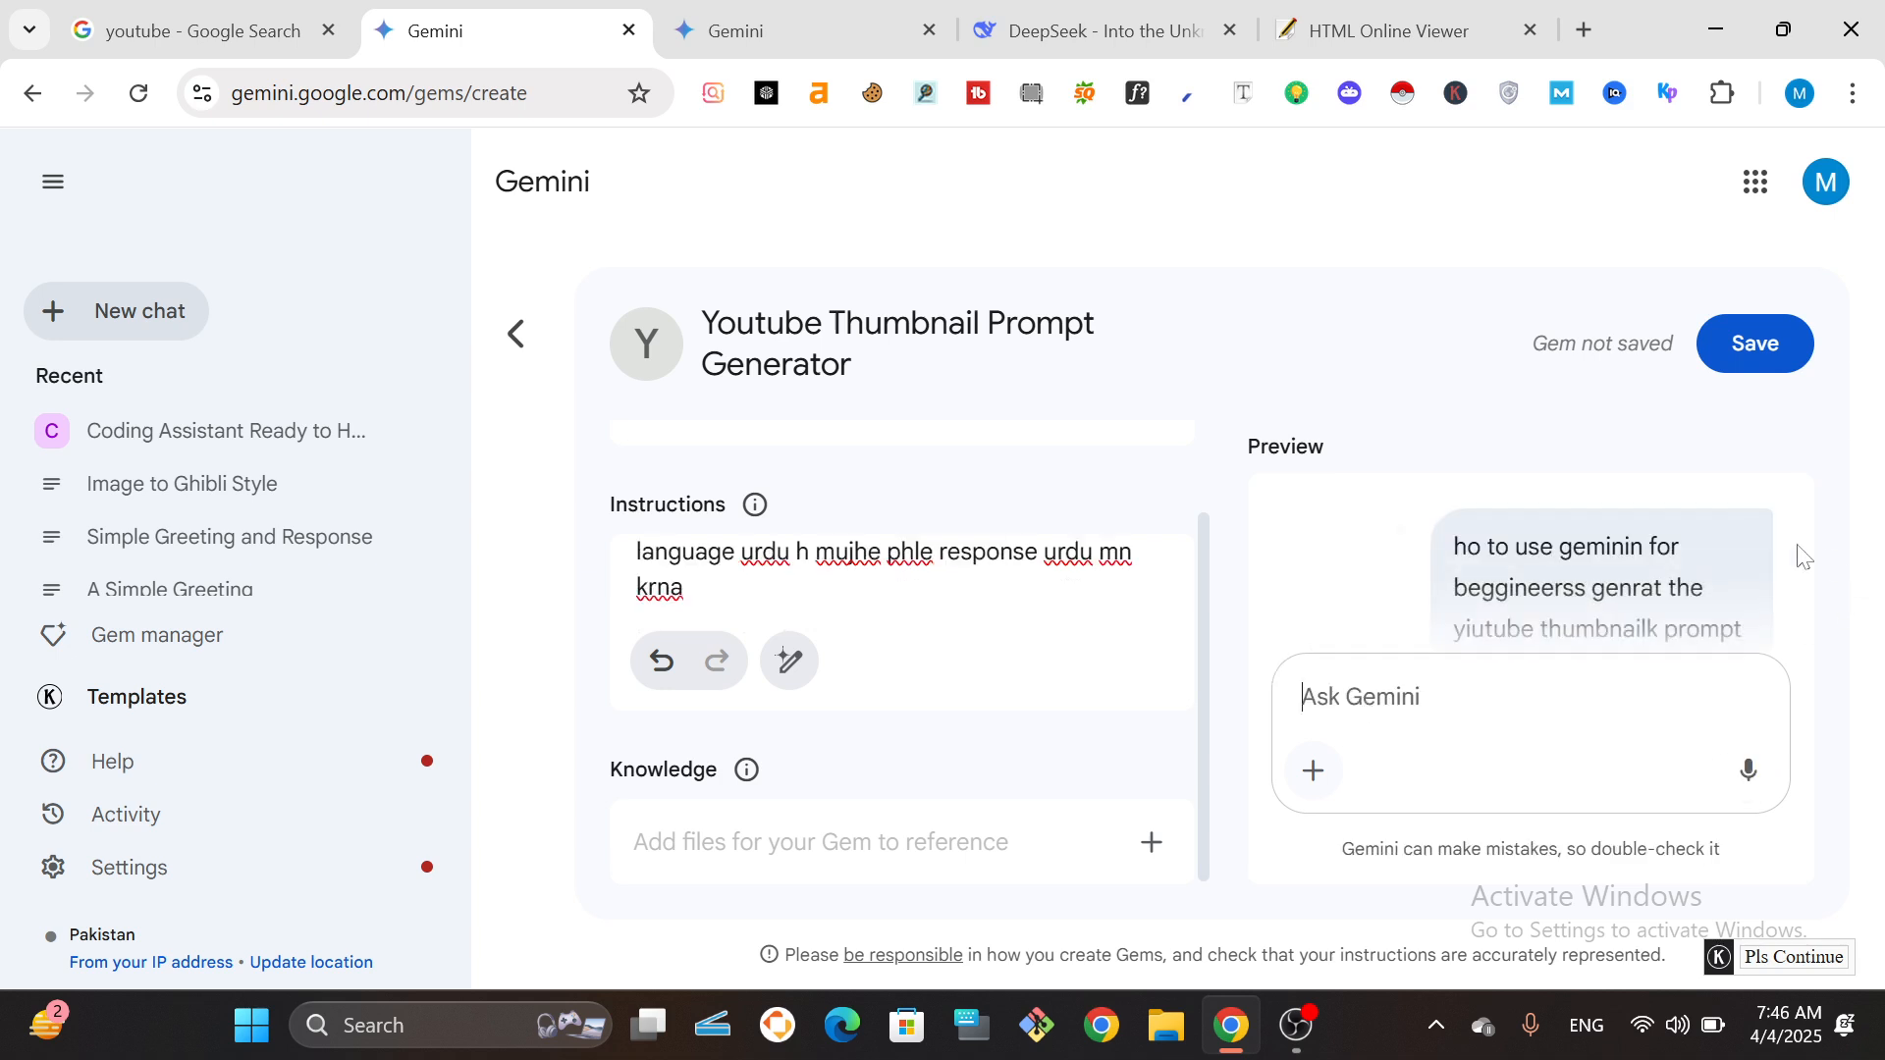
{"action": "left_click_drag", "start_coordinate": [1812, 526], "coordinate": [1850, 636]}
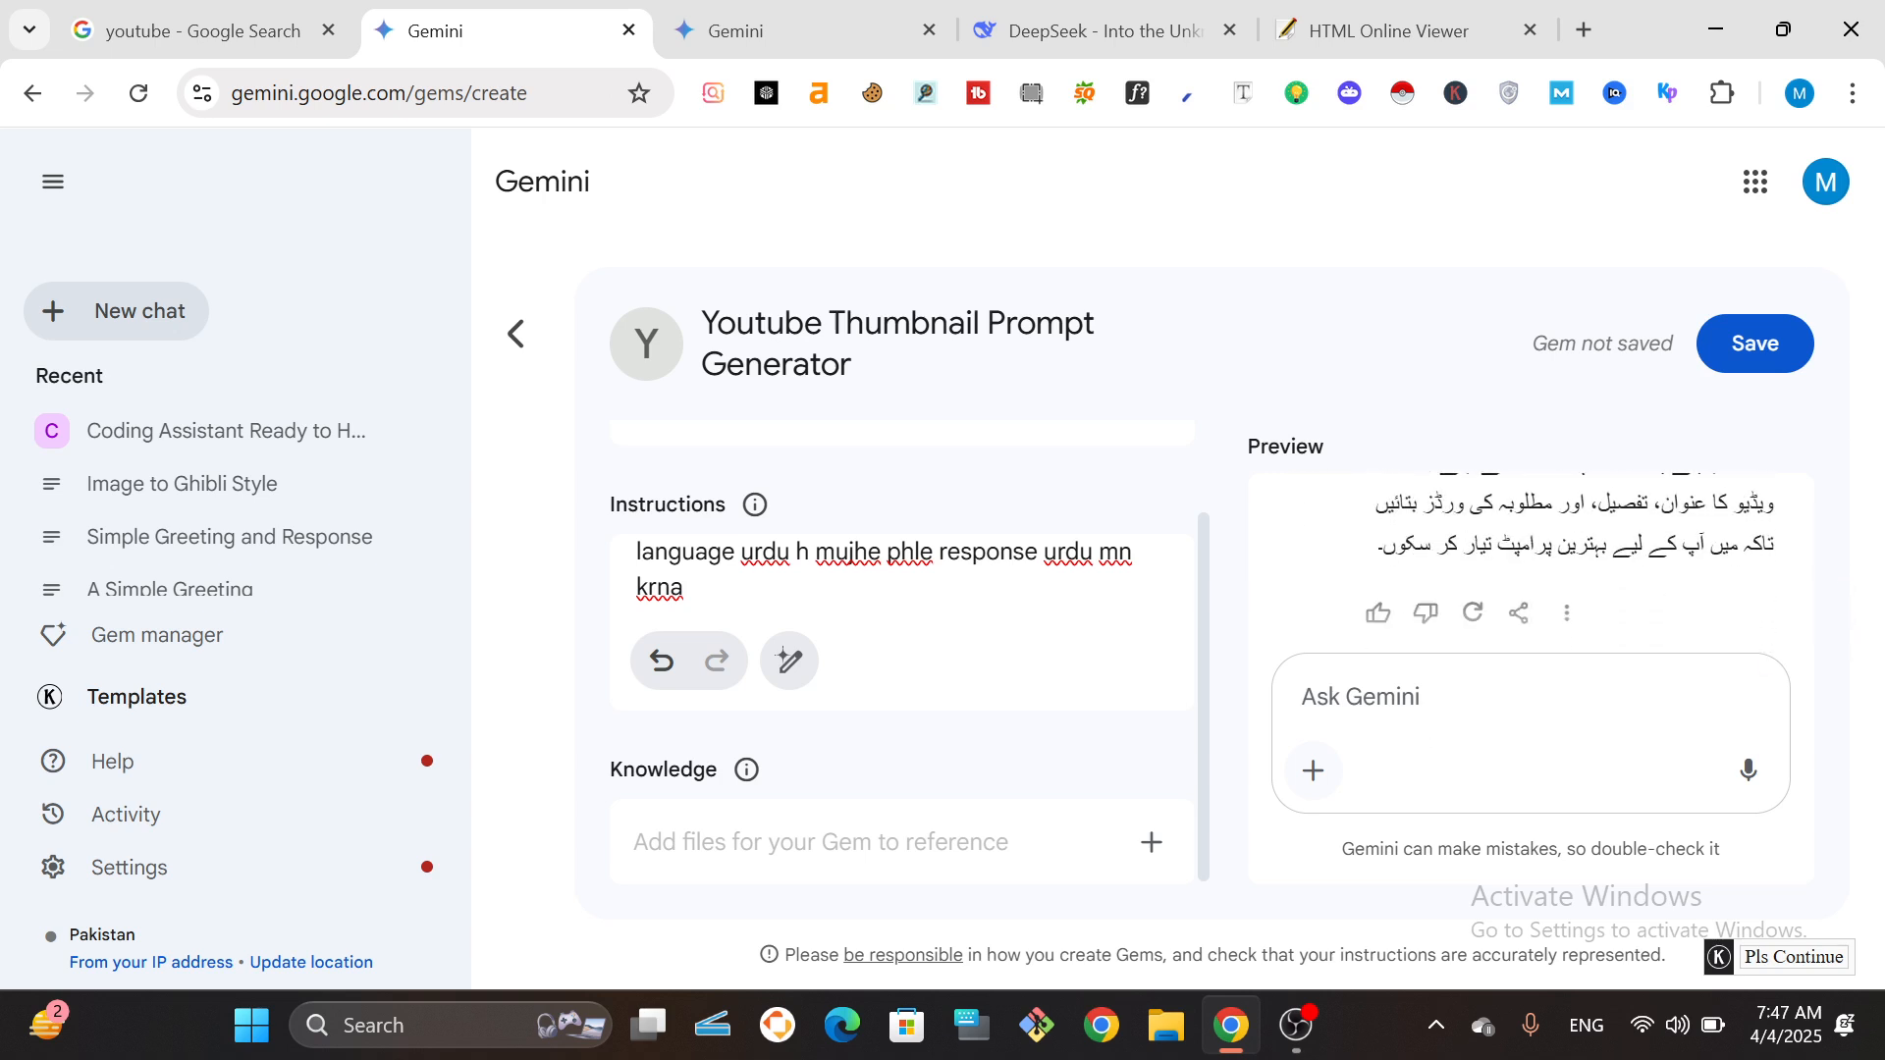
Send the video title "how to use genibi tutorial for begginers" in the preview chat and review the reply to its end.
{"action": "type", "text": "how "}
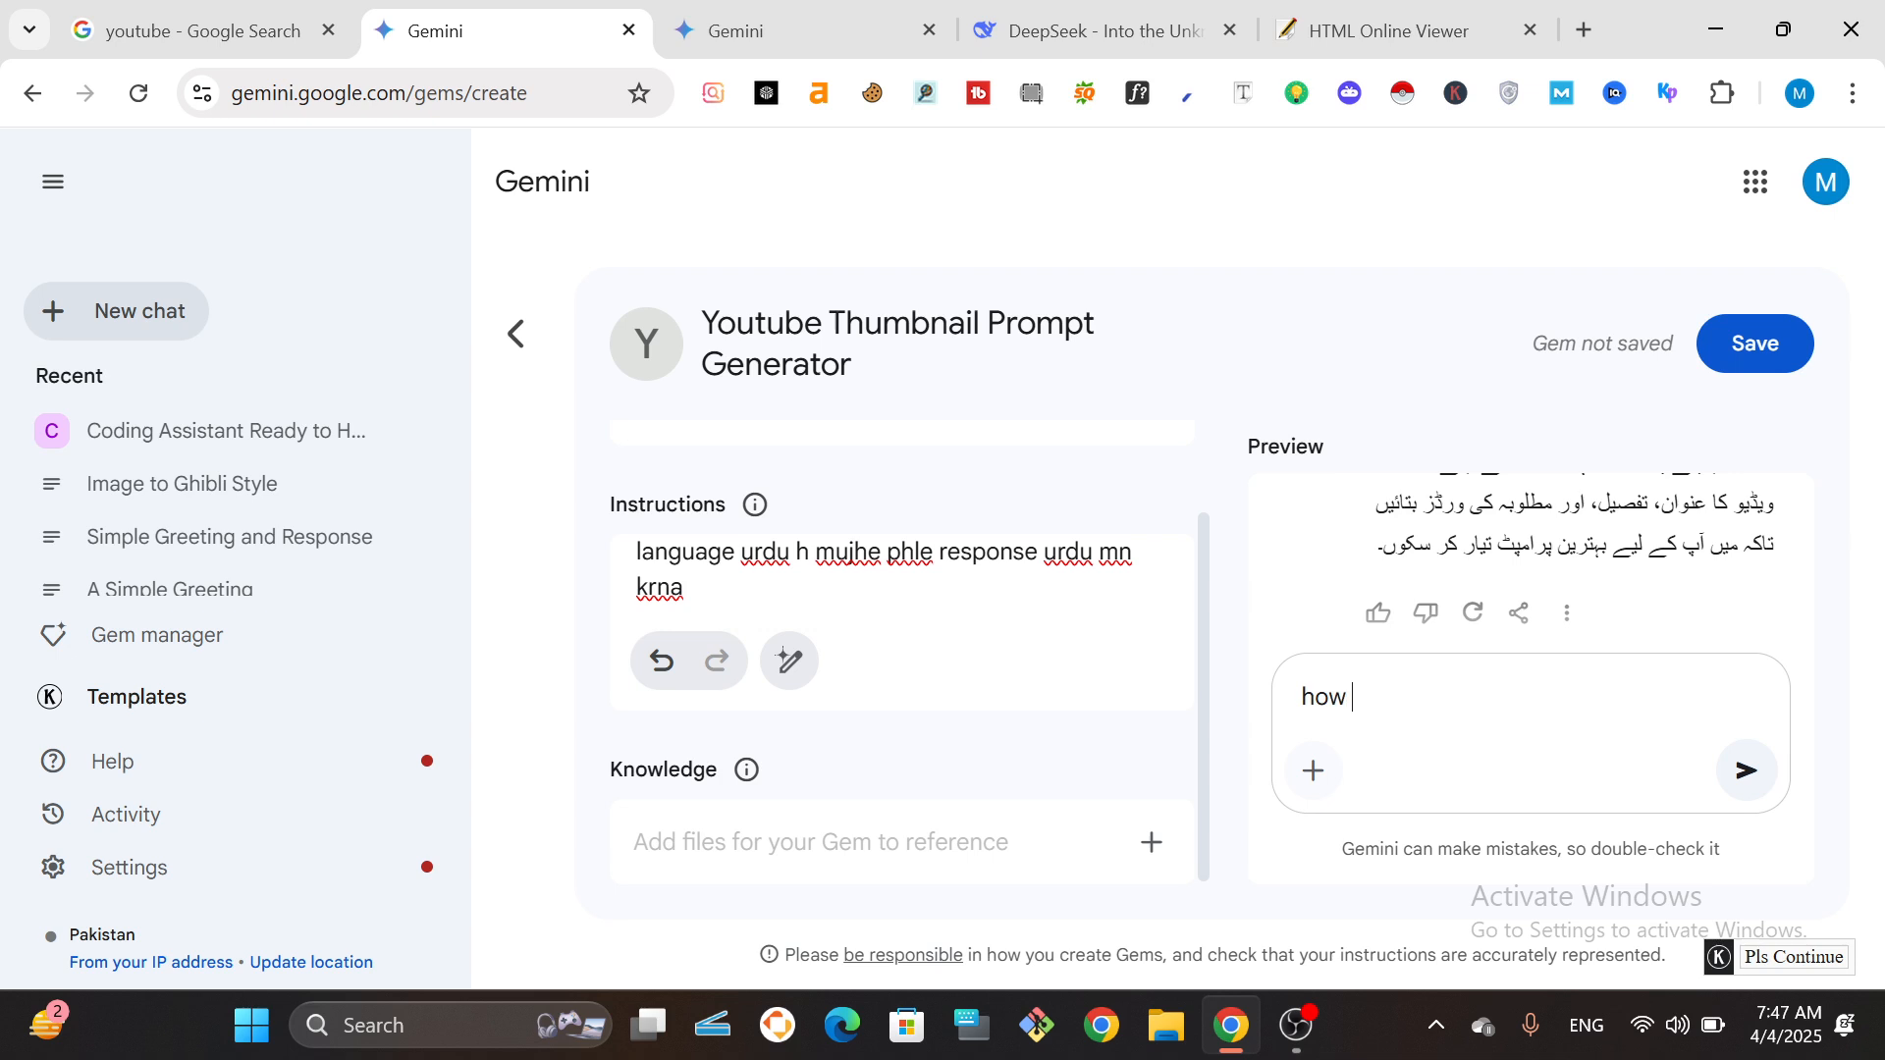
{"action": "type", "text": "to use genibi "}
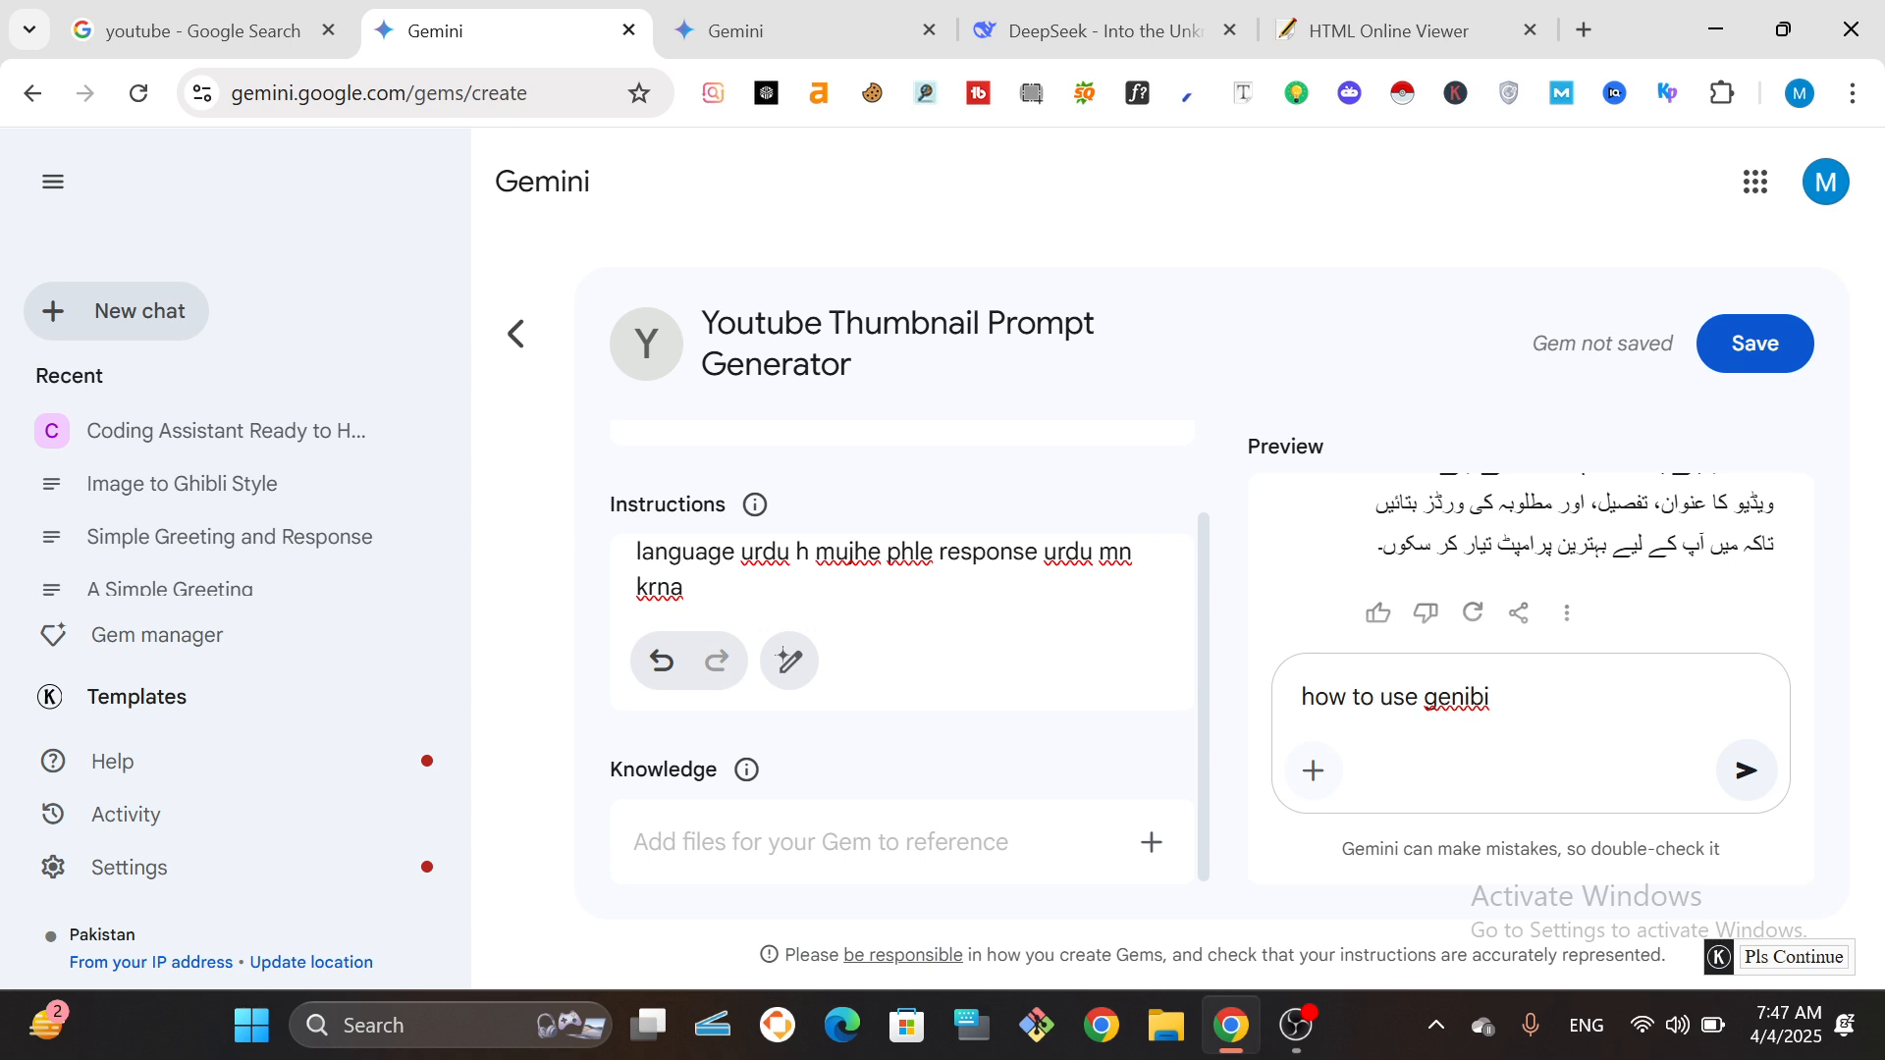
{"action": "type", "text": "tutorial for begginers"}
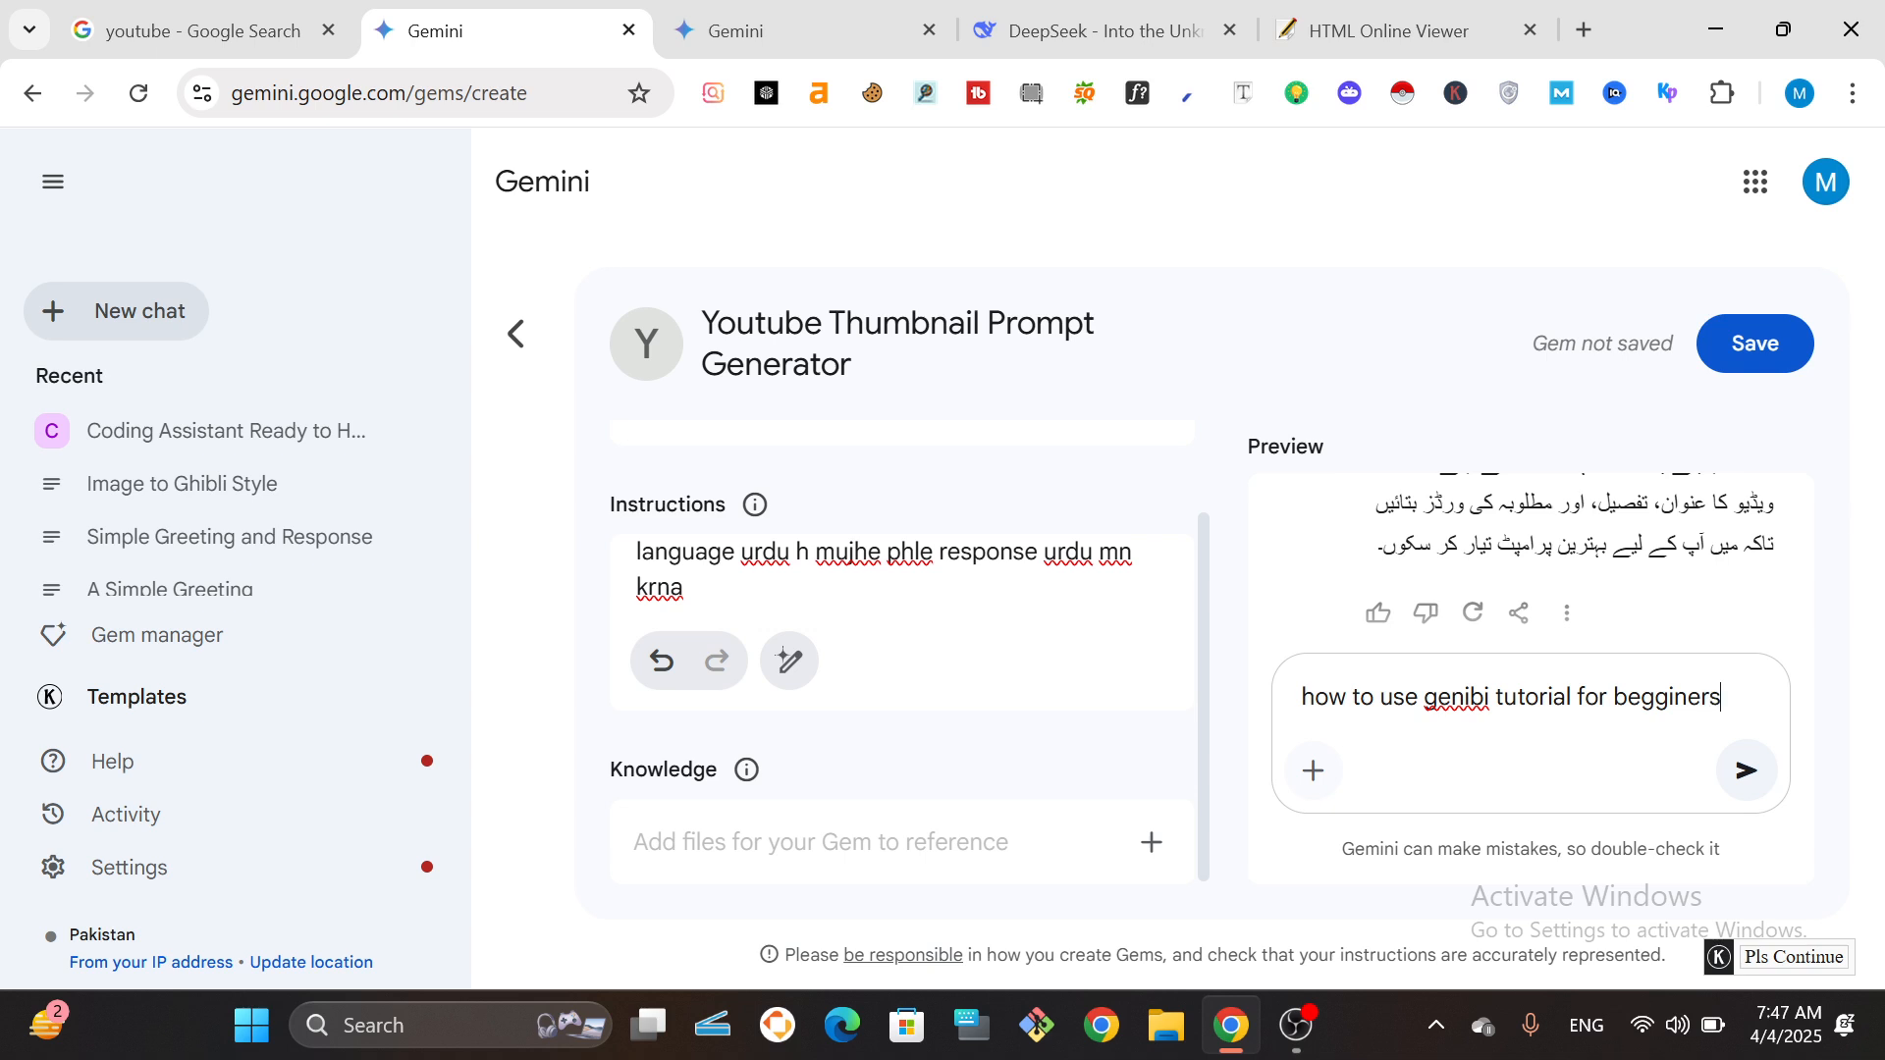
{"action": "key", "text": "Return"}
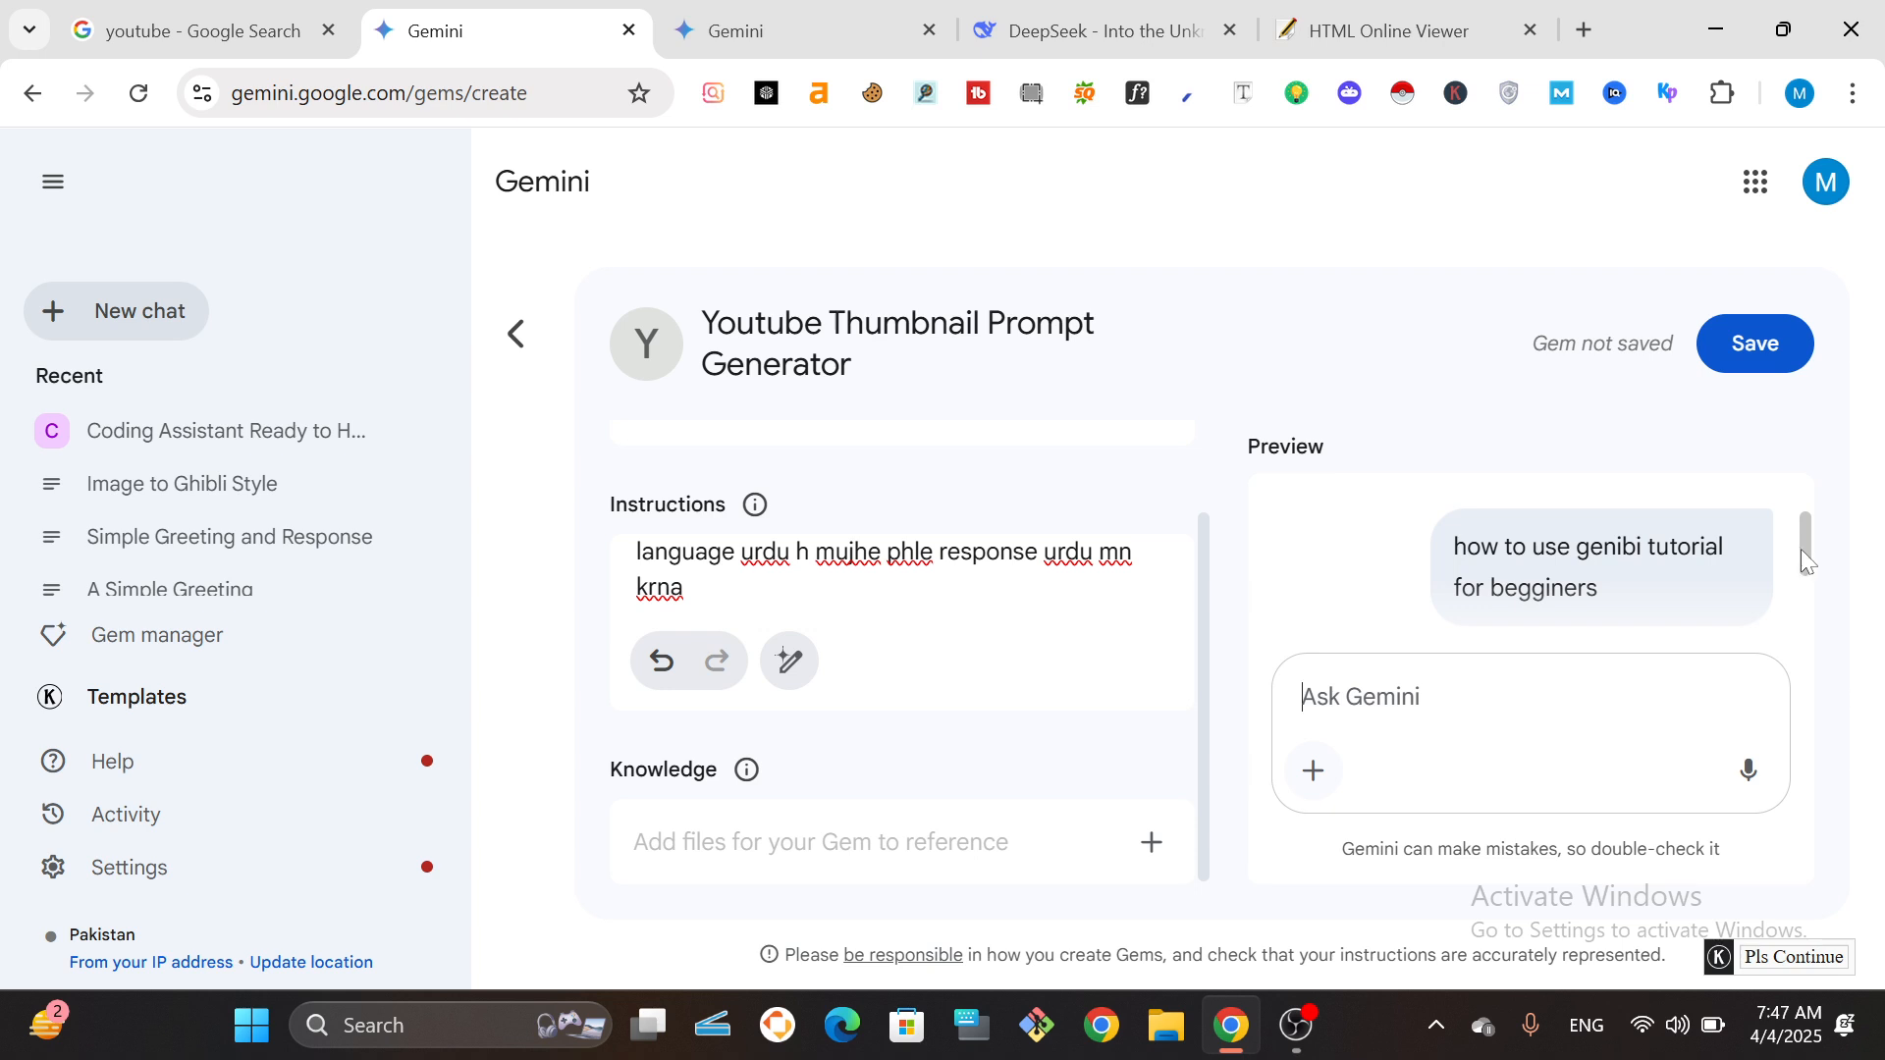
{"action": "left_click_drag", "start_coordinate": [1804, 548], "coordinate": [1816, 632]}
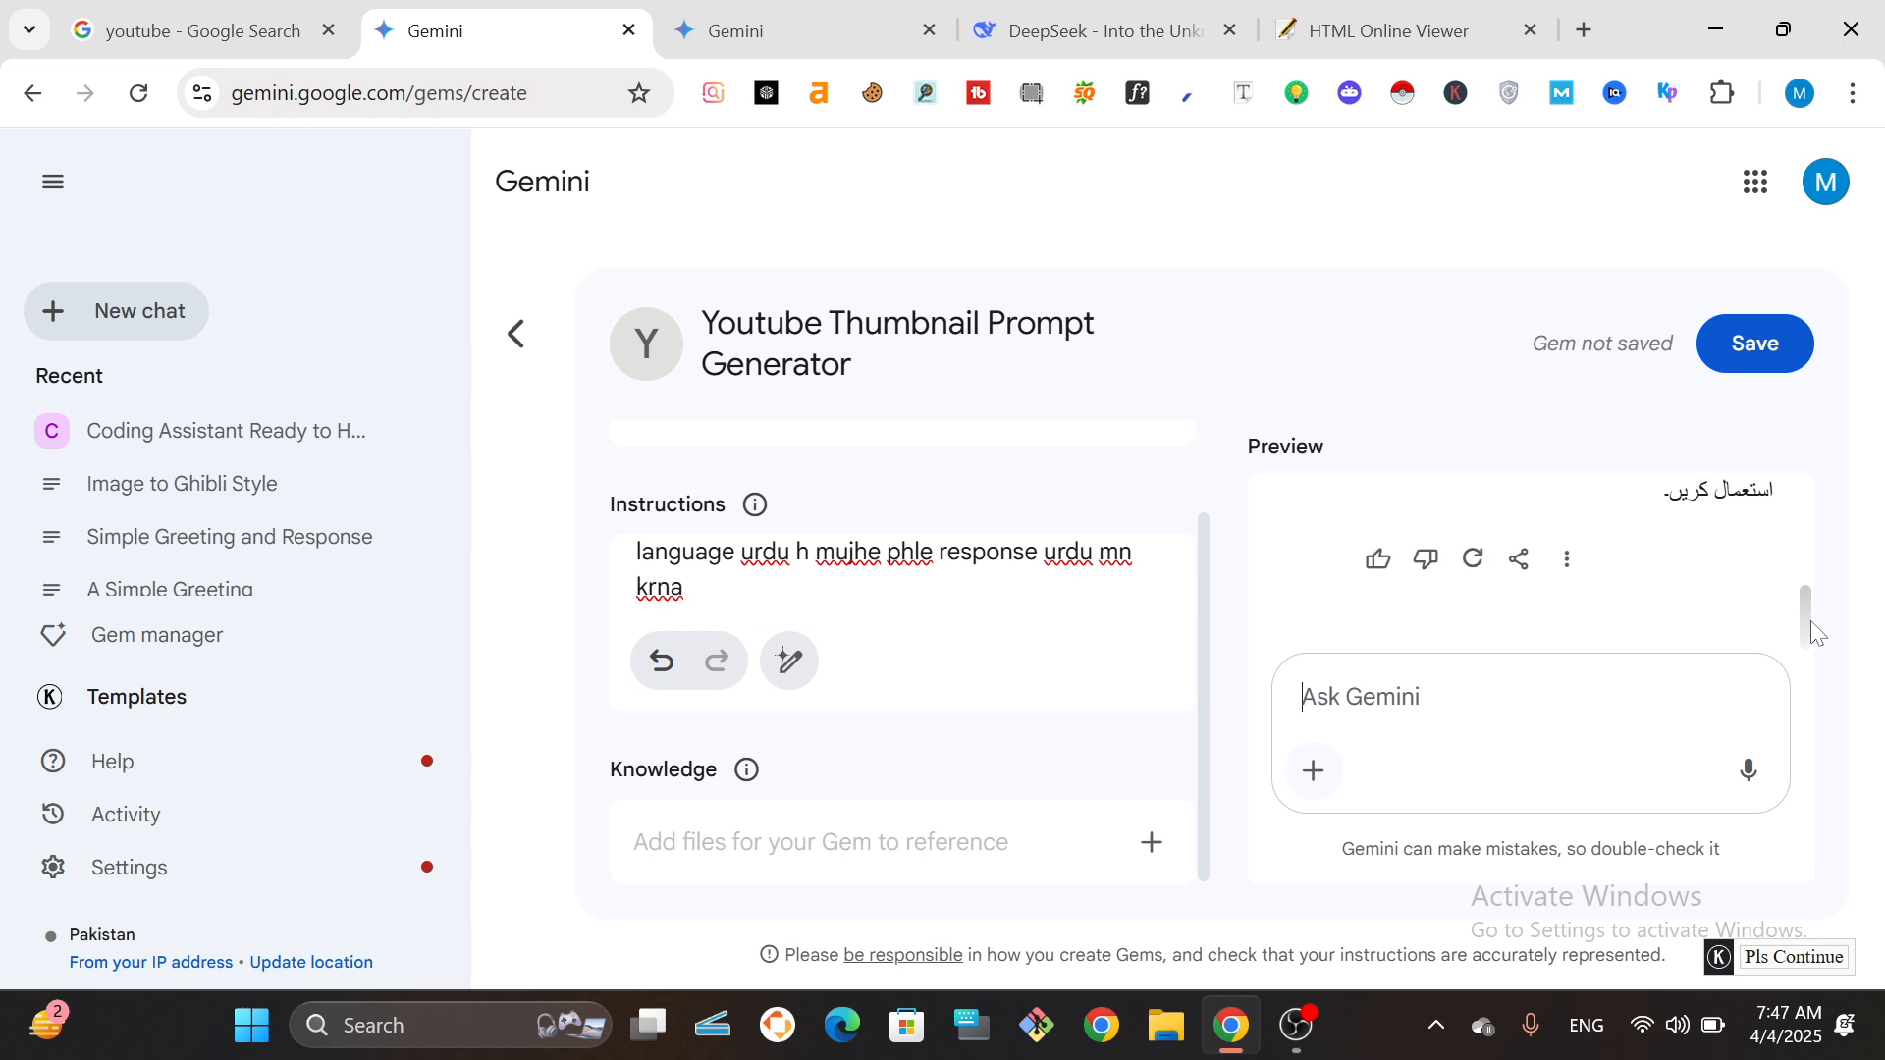
{"action": "left_click_drag", "start_coordinate": [1811, 623], "coordinate": [1812, 617]}
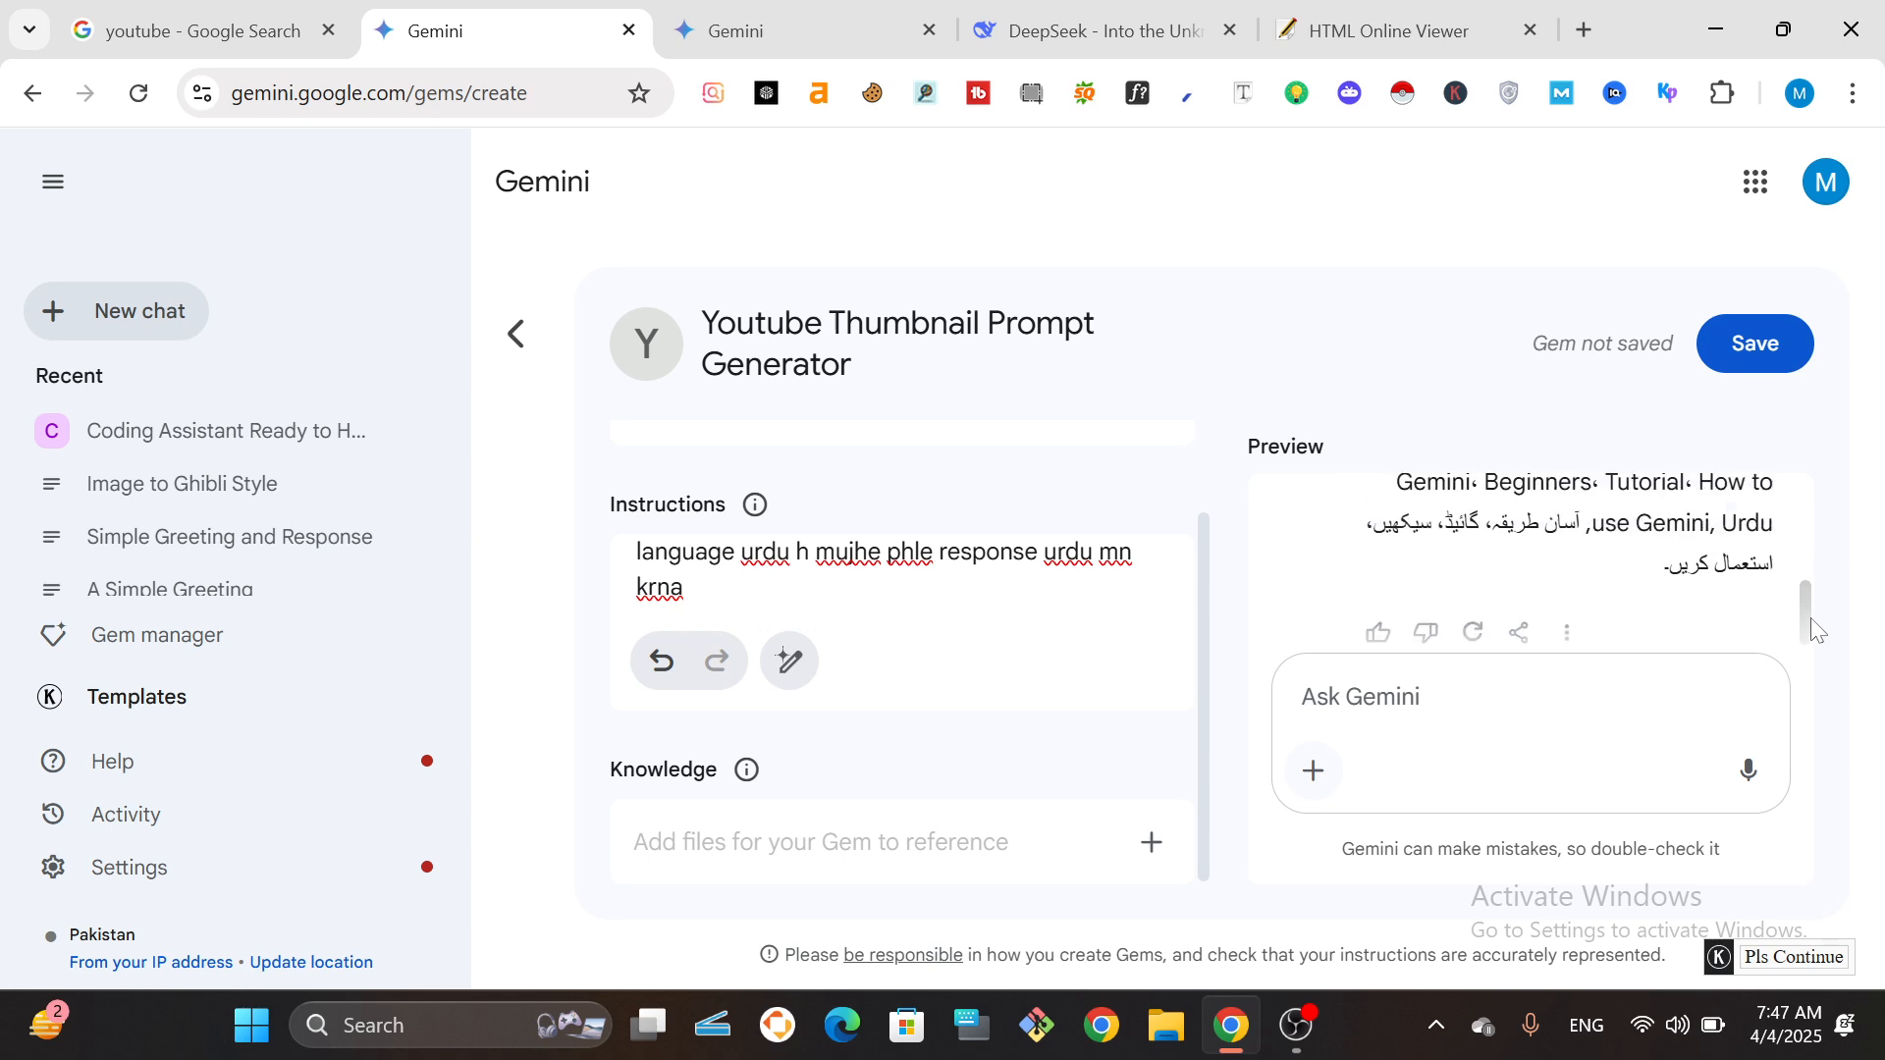